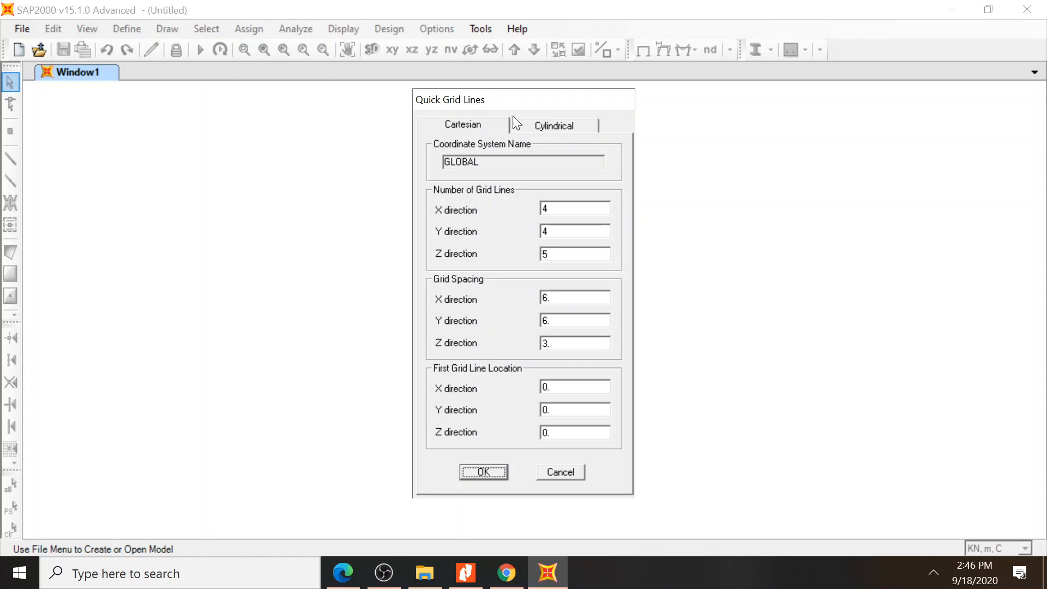
# Compare the cylindrical grid line settings with the Cartesian ones
pyautogui.click(542, 126)
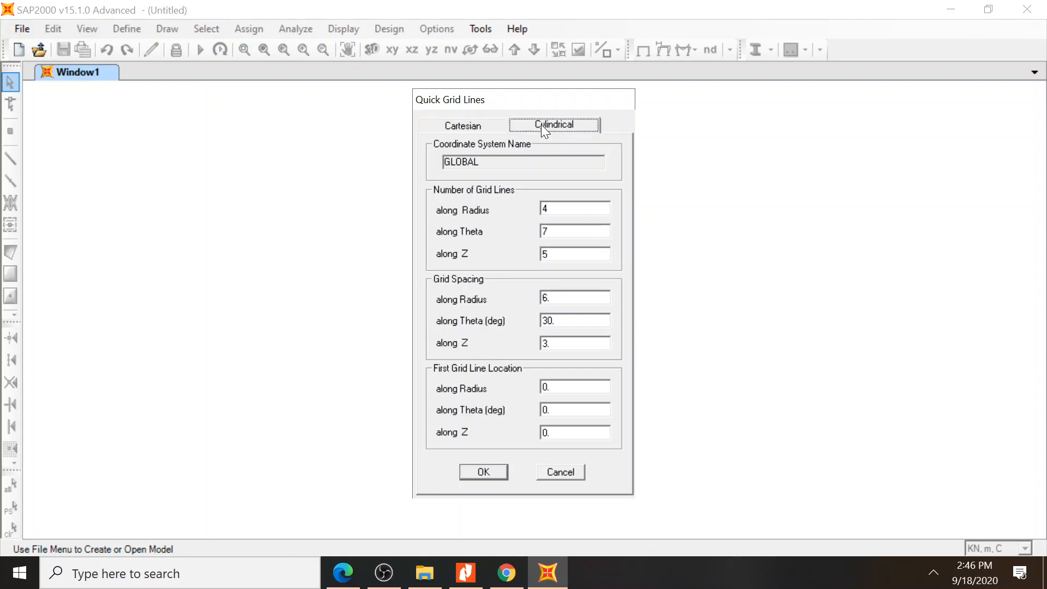
pyautogui.click(486, 129)
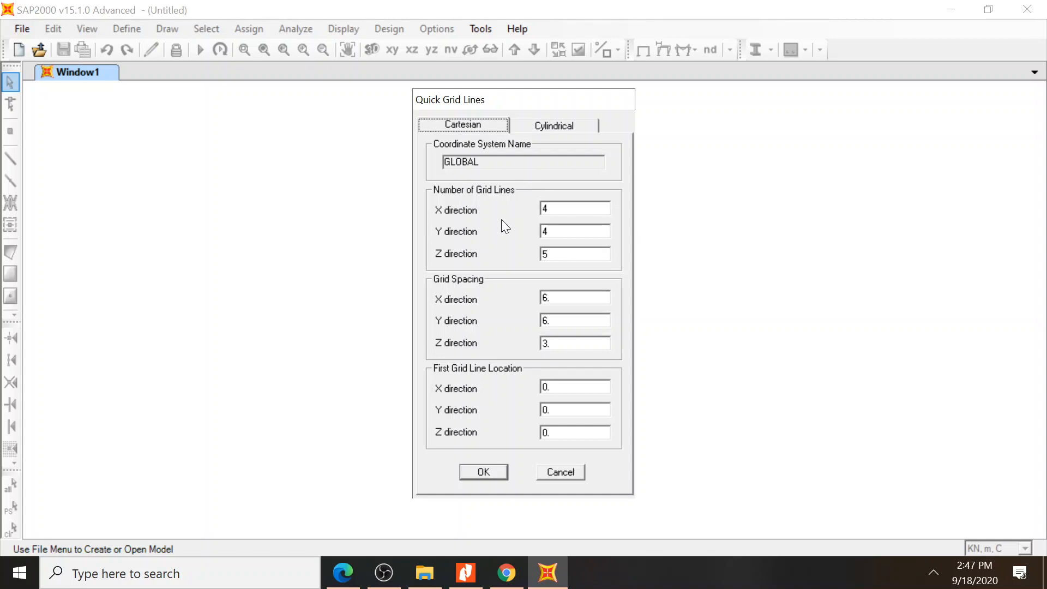
pyautogui.click(541, 131)
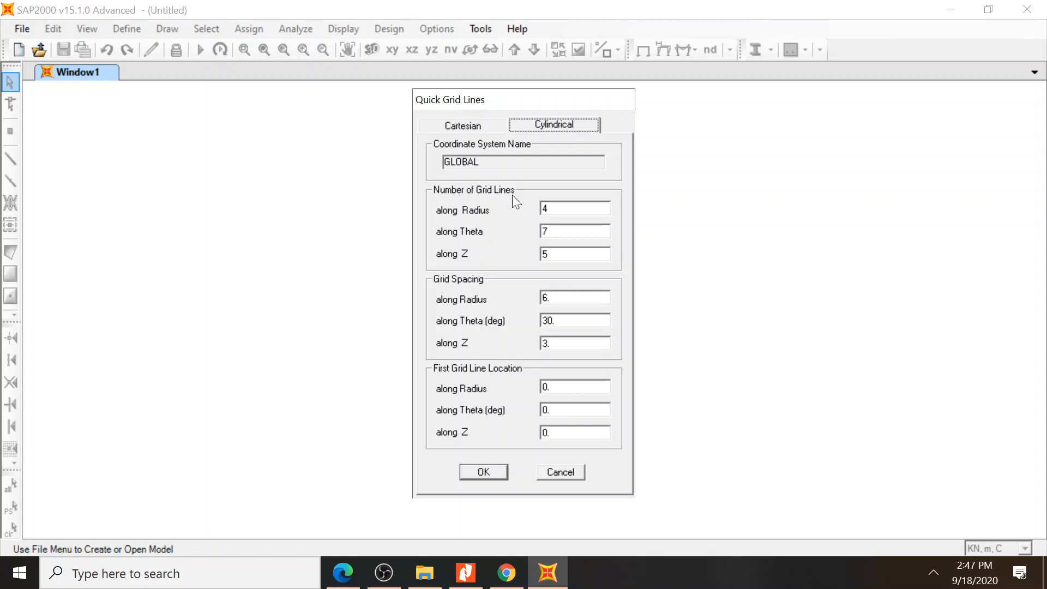
pyautogui.click(473, 126)
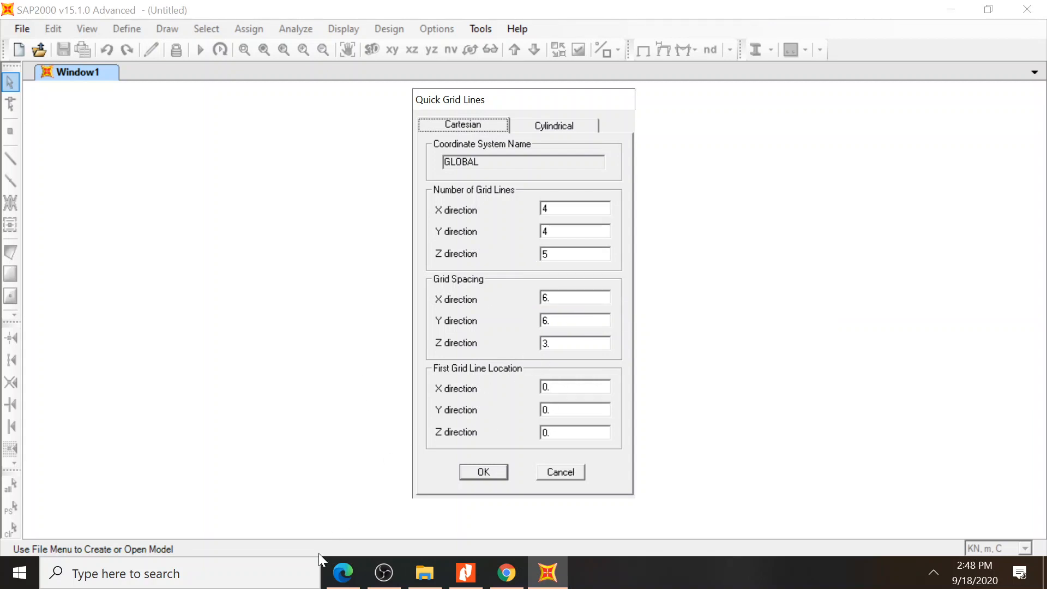
# Switch to the PDF in Edge and mark the beam's ends and three spans, writing 20 m below the diagram
pyautogui.click(338, 583)
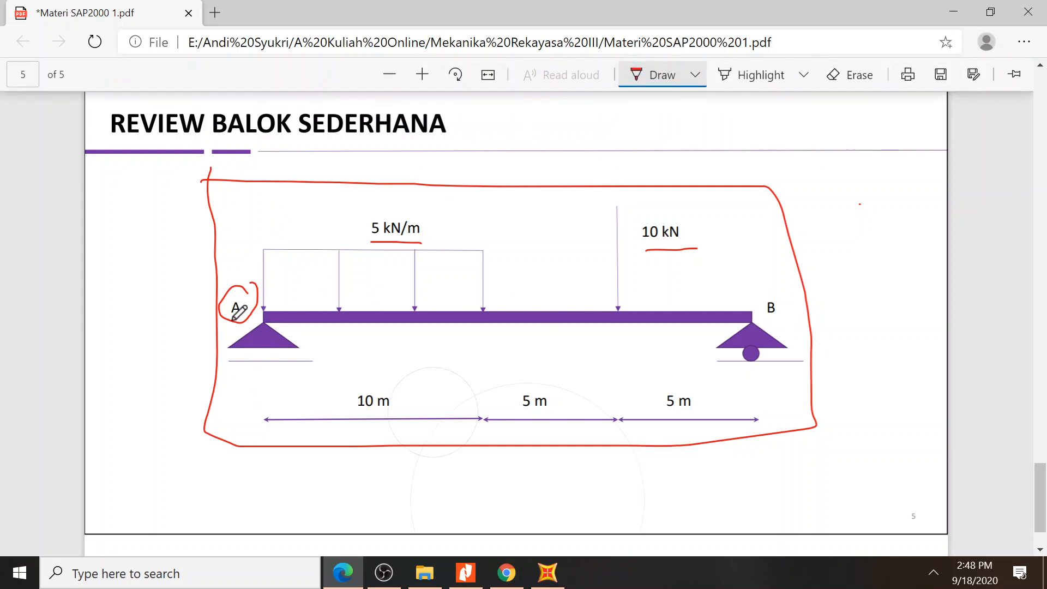
pyautogui.moveTo(262, 225); pyautogui.dragTo(252, 459)
pyautogui.moveTo(745, 203); pyautogui.dragTo(748, 465)
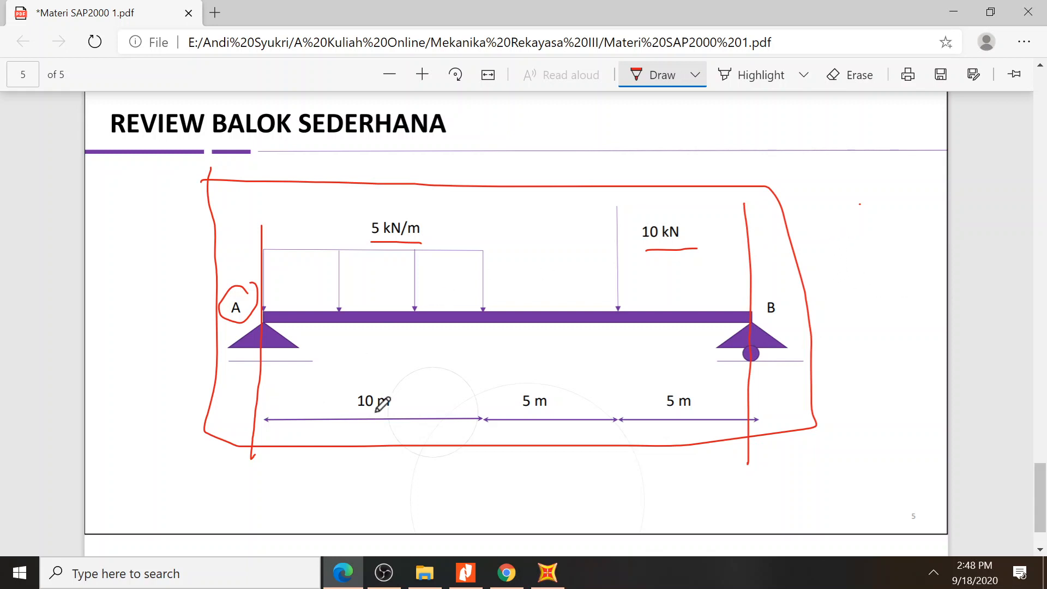
pyautogui.moveTo(551, 419); pyautogui.dragTo(568, 412)
pyautogui.moveTo(686, 414); pyautogui.dragTo(715, 403)
pyautogui.moveTo(379, 421); pyautogui.dragTo(404, 402)
pyautogui.moveTo(454, 464); pyautogui.dragTo(540, 486)
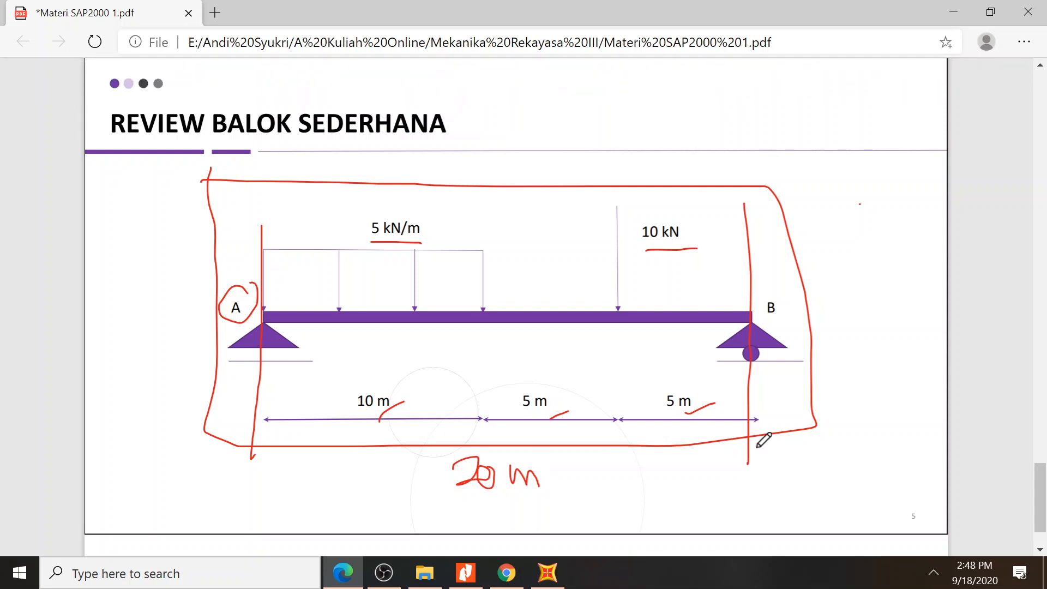
# Switch to SAP2000 and set the number of Cartesian grid lines to X 2, Y 1 and Z 1
pyautogui.click(555, 580)
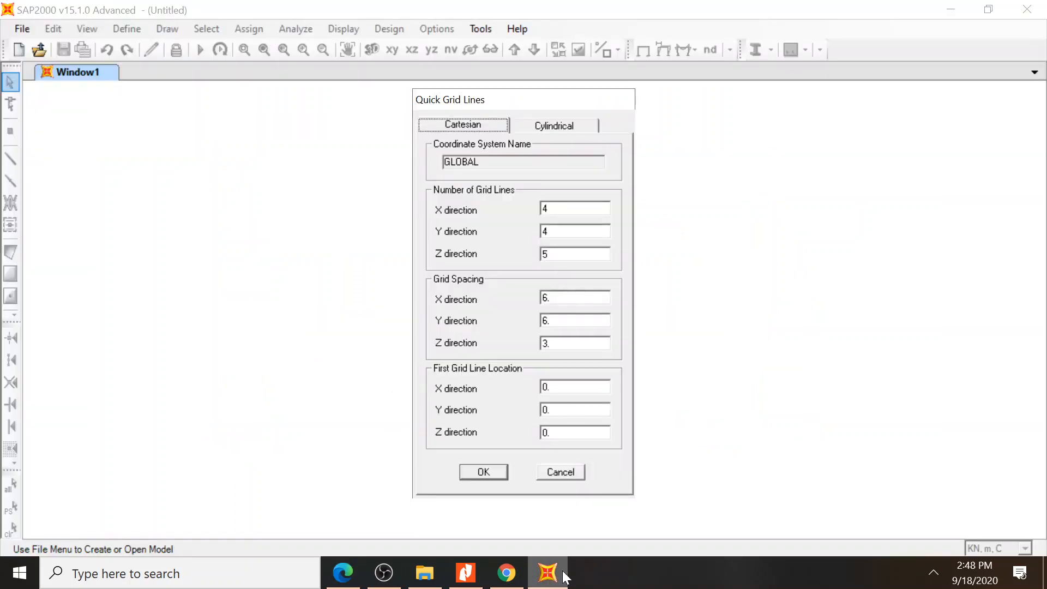
pyautogui.doubleClick(544, 208)
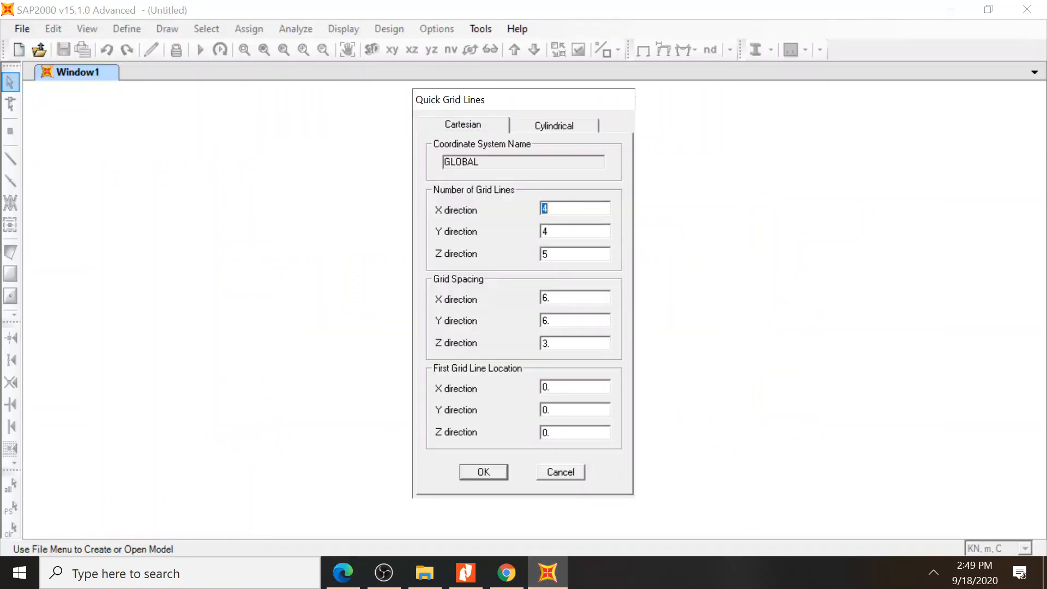
pyautogui.write('20')
pyautogui.press('Tab')
pyautogui.hotkey('shift', 'Tab')
pyautogui.press('BackSpace')
pyautogui.write('2')
pyautogui.press('Tab')
pyautogui.write('1')
pyautogui.press('Tab')
pyautogui.write('1')
# Set the grid spacing to X 20, Y 1 and Z 1 and create the grid
pyautogui.press('Tab')
pyautogui.write('20')
pyautogui.press('Tab')
pyautogui.write('1')
pyautogui.press('Tab')
pyautogui.write('1')
pyautogui.click(484, 472)
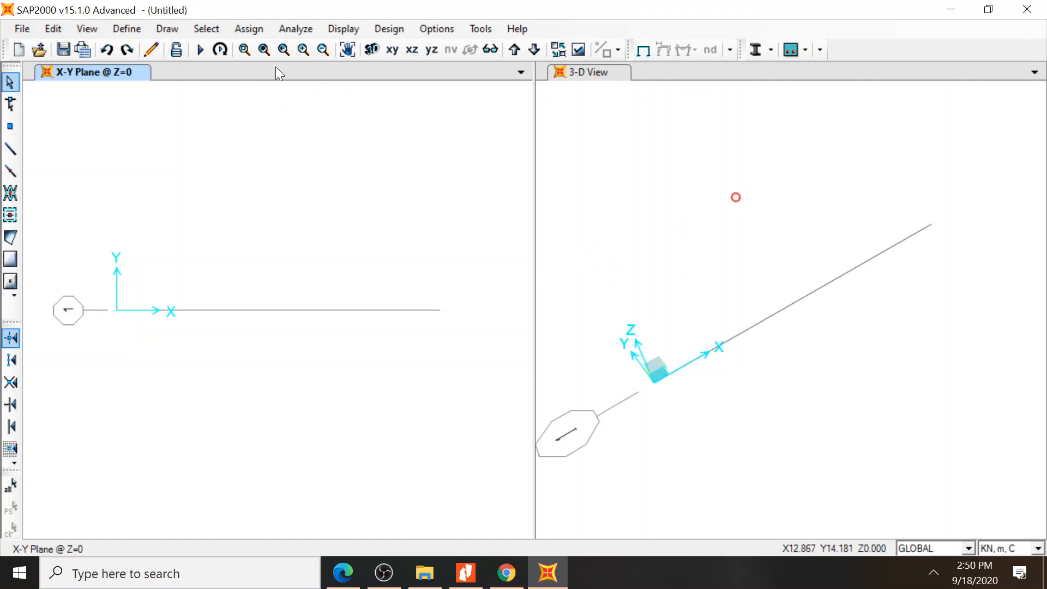
# Draw a straight frame element from grid A to grid B in the X-Z plane at Y=0
pyautogui.click(412, 49)
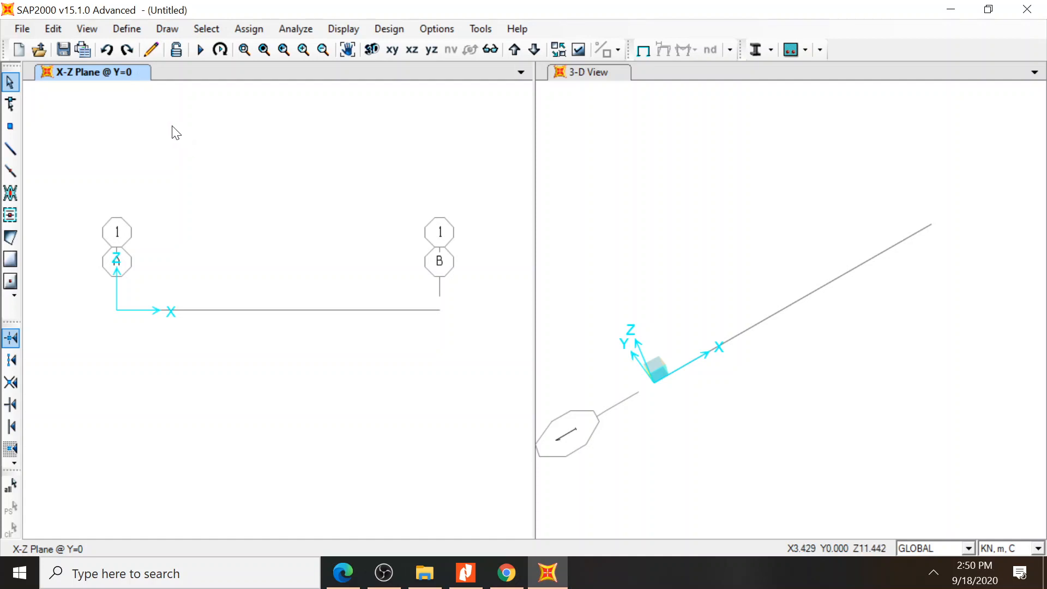
pyautogui.click(13, 154)
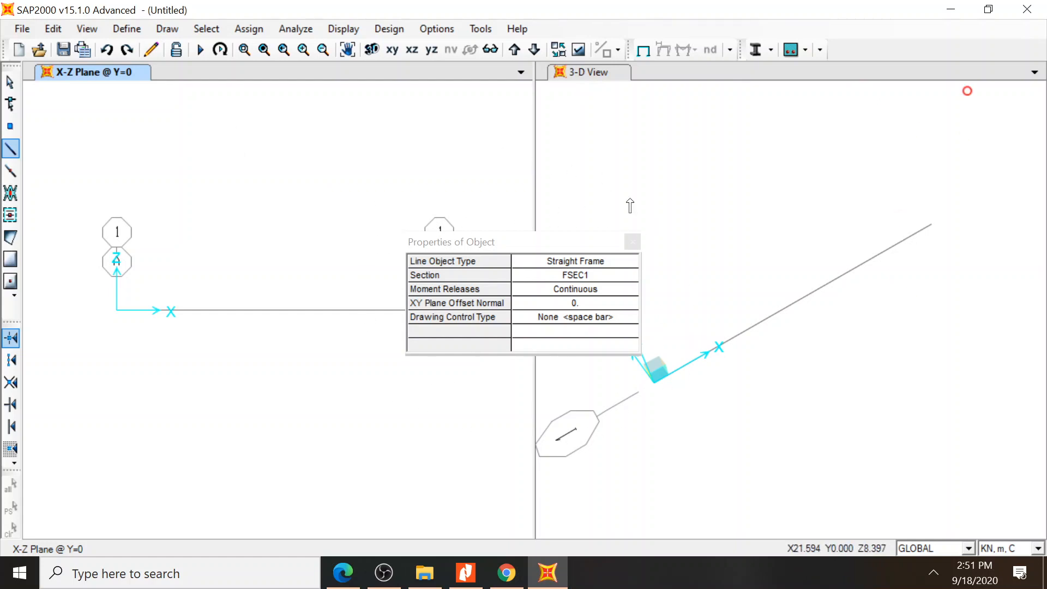
pyautogui.click(632, 242)
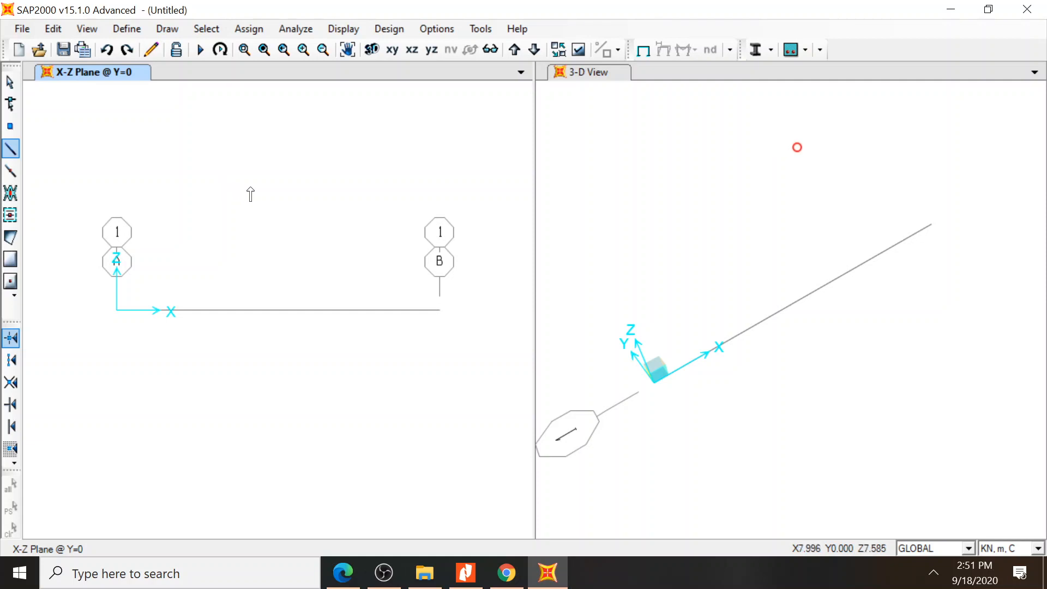
pyautogui.click(116, 311)
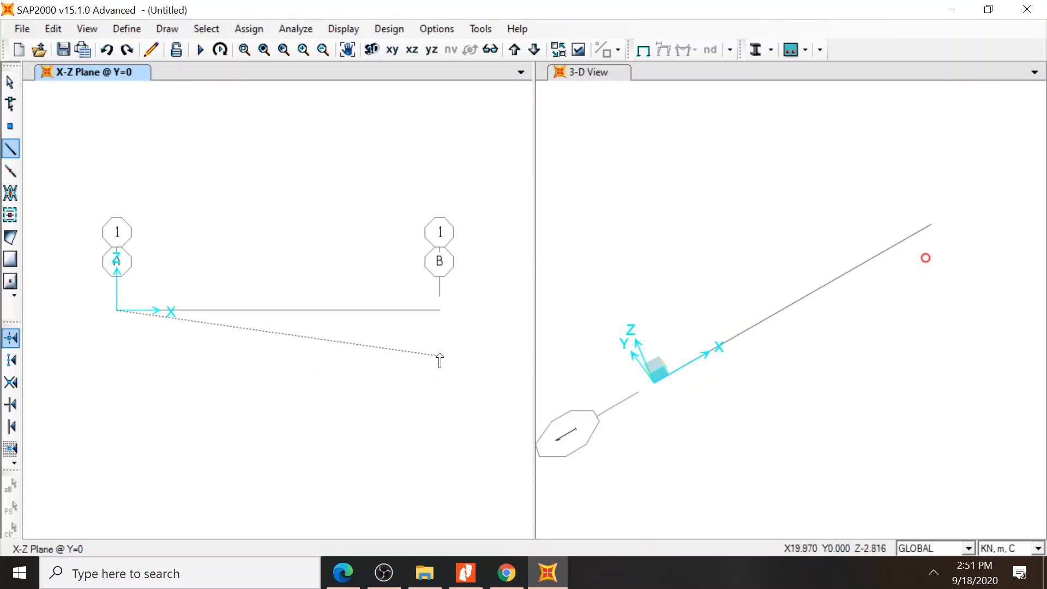
pyautogui.click(440, 311)
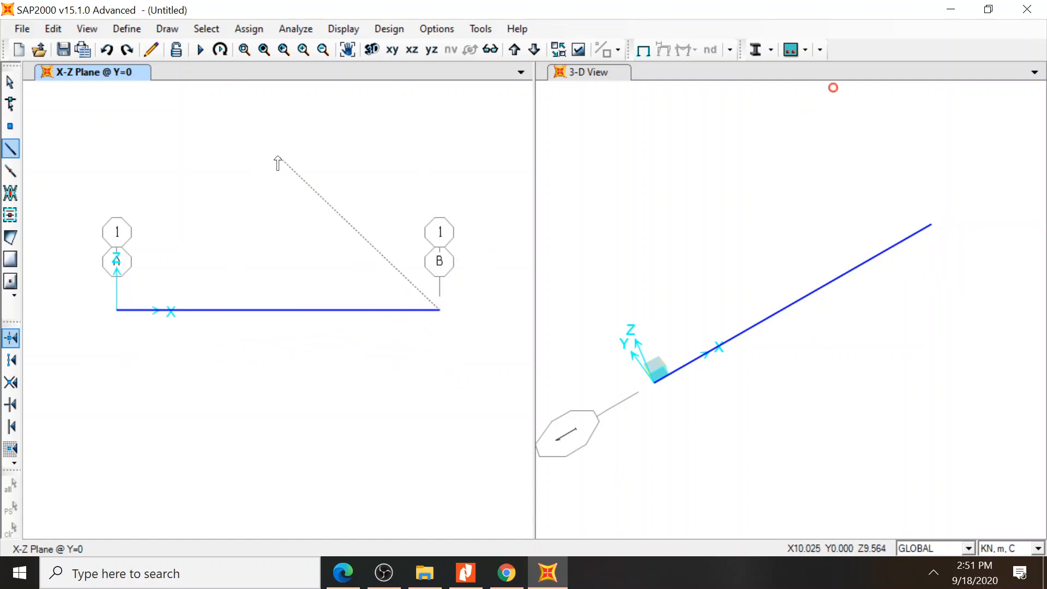
pyautogui.rightClick(505, 149)
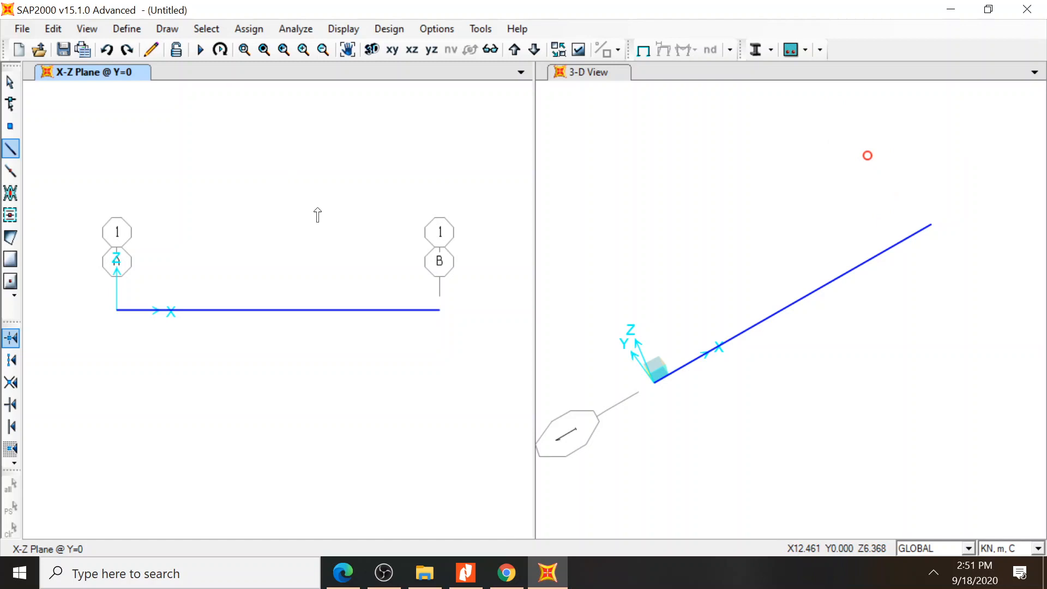
pyautogui.press('Escape')
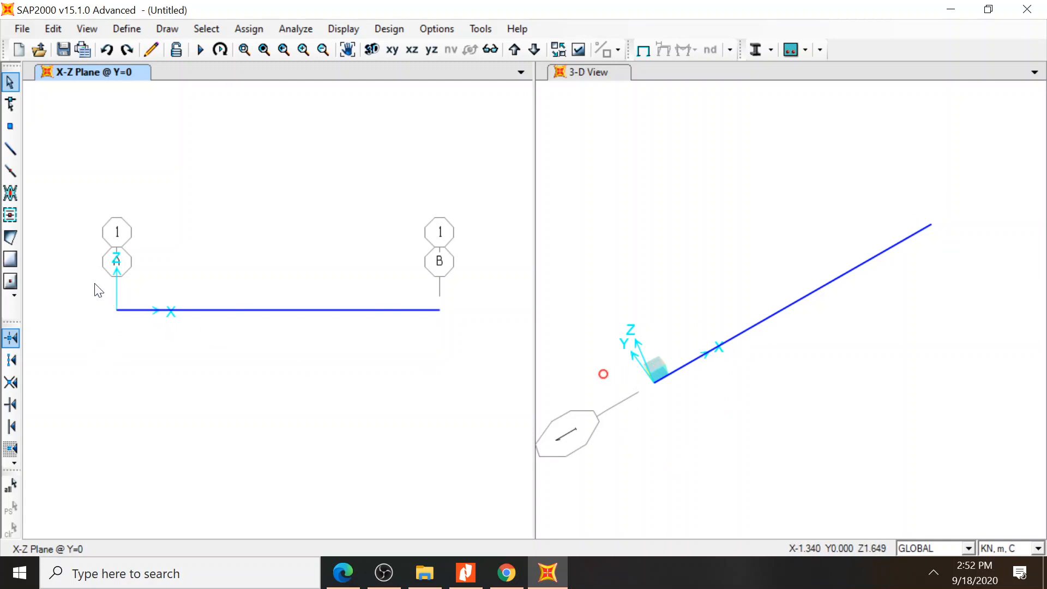
# Assign a pinned restraint to the joint at grid A, fixing translations 1, 2 and 3
pyautogui.moveTo(95, 285); pyautogui.dragTo(150, 345)
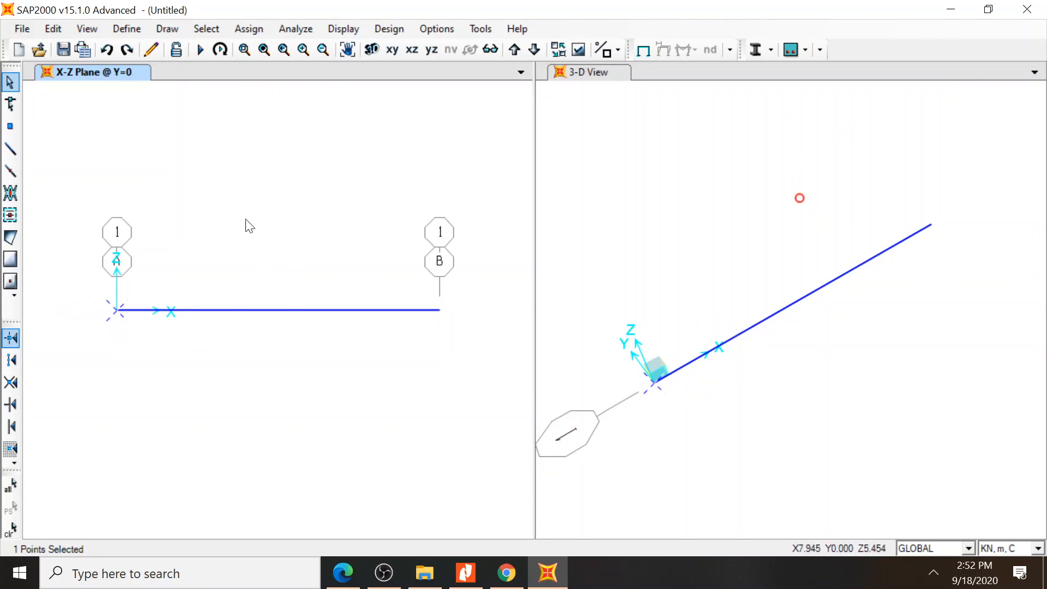
pyautogui.click(248, 29)
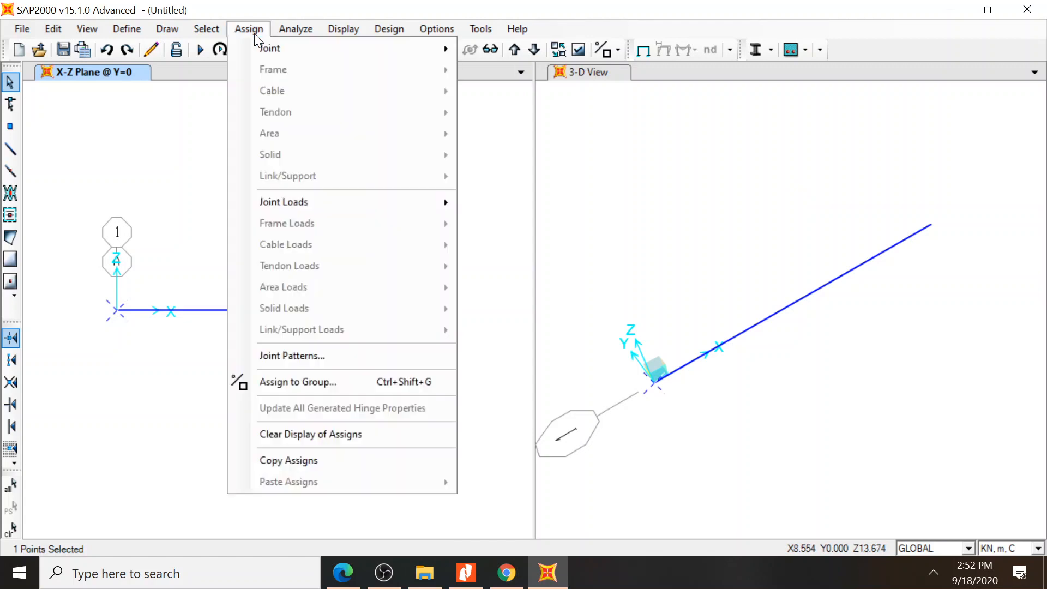
pyautogui.moveTo(265, 48)
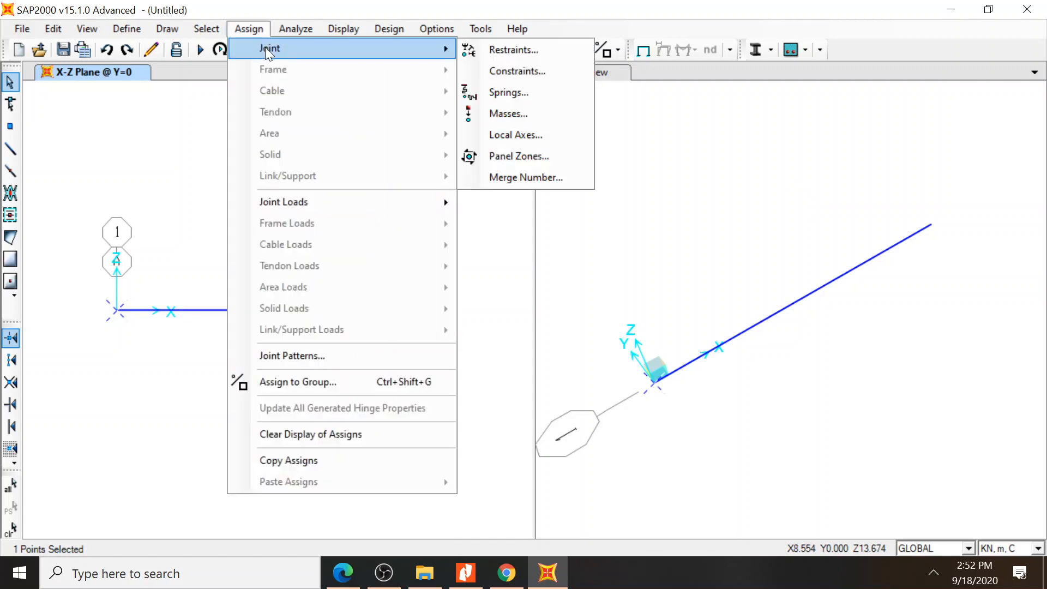
pyautogui.click(502, 48)
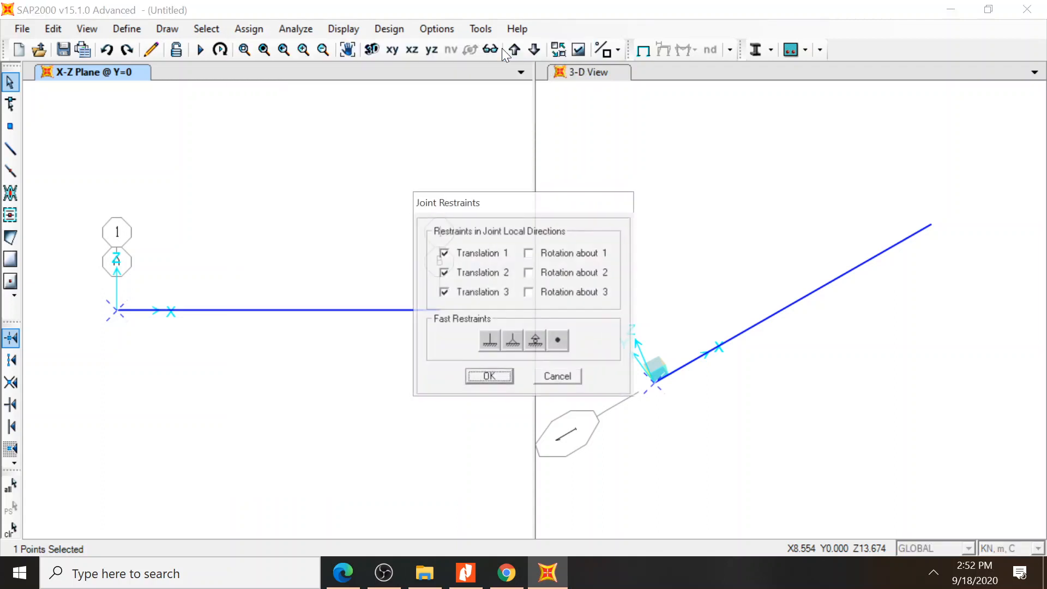
pyautogui.click(516, 342)
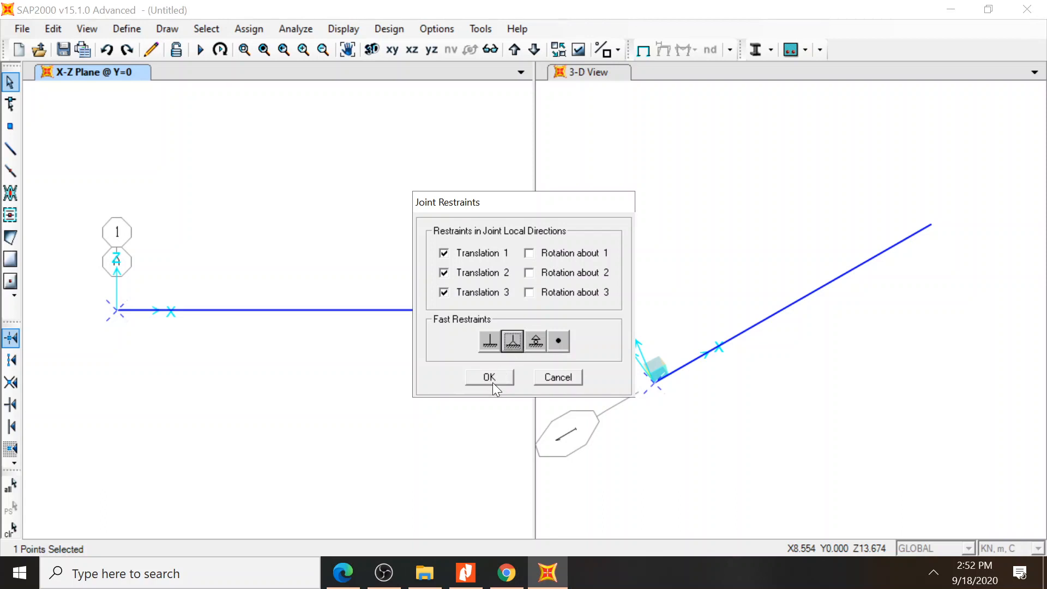
pyautogui.click(493, 381)
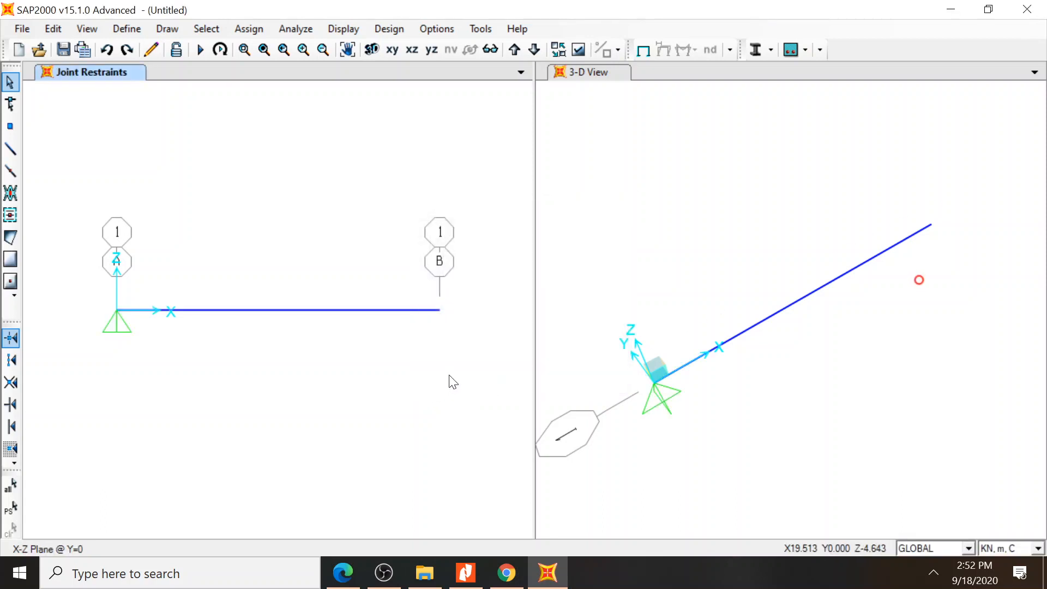
# Assign a roller restraint to the joint at grid B, fixing only translation 3
pyautogui.moveTo(421, 289); pyautogui.dragTo(461, 335)
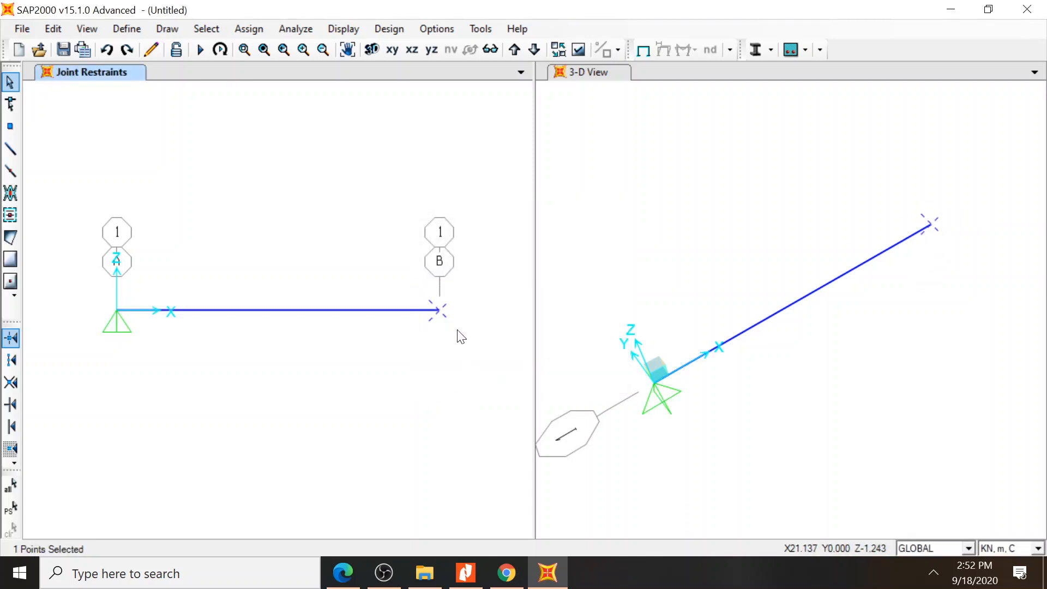
pyautogui.click(254, 28)
pyautogui.moveTo(325, 46)
pyautogui.click(485, 47)
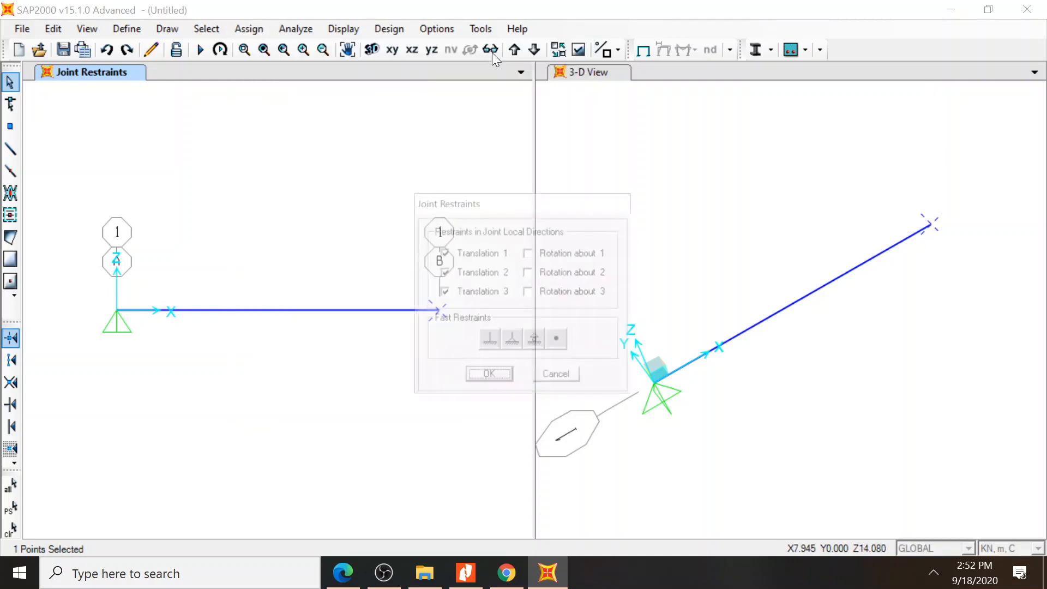
pyautogui.click(536, 341)
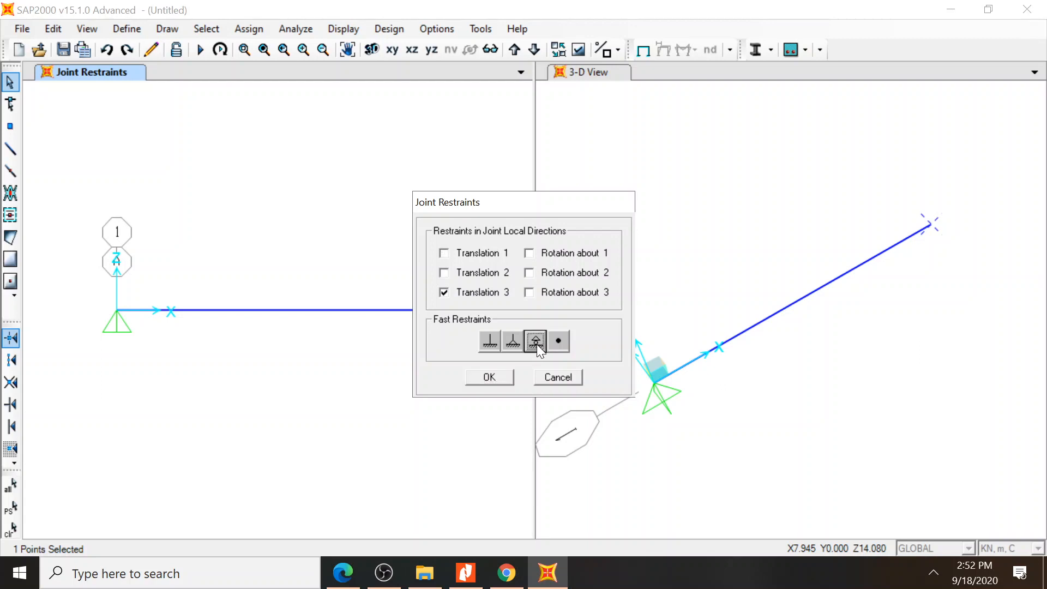
pyautogui.click(490, 377)
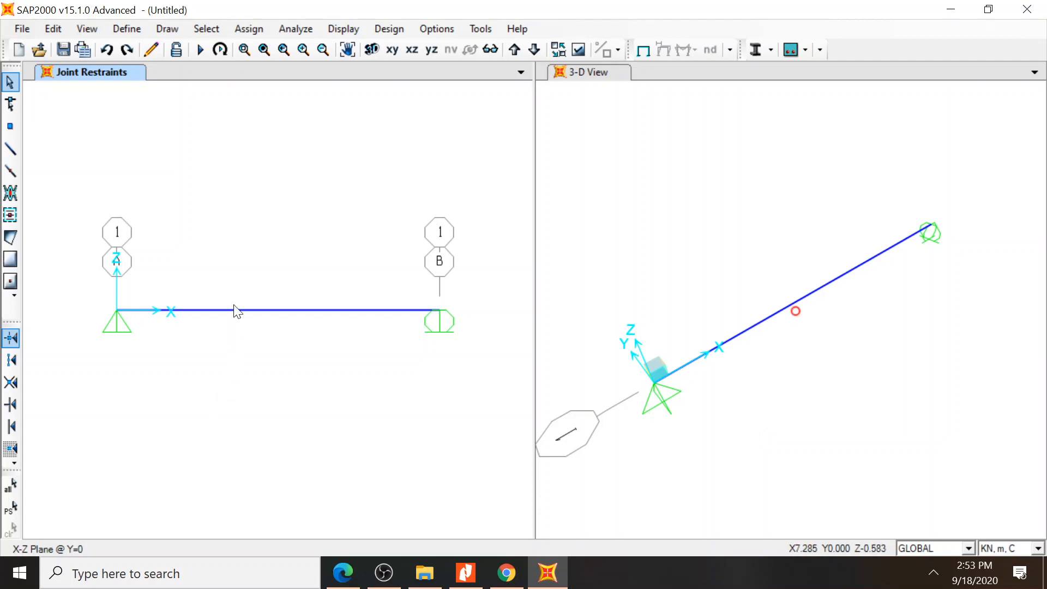
# Switch to the PDF in Edge and mark the distributed load's 10 m extent and the 10 kN point load's position
pyautogui.click(343, 573)
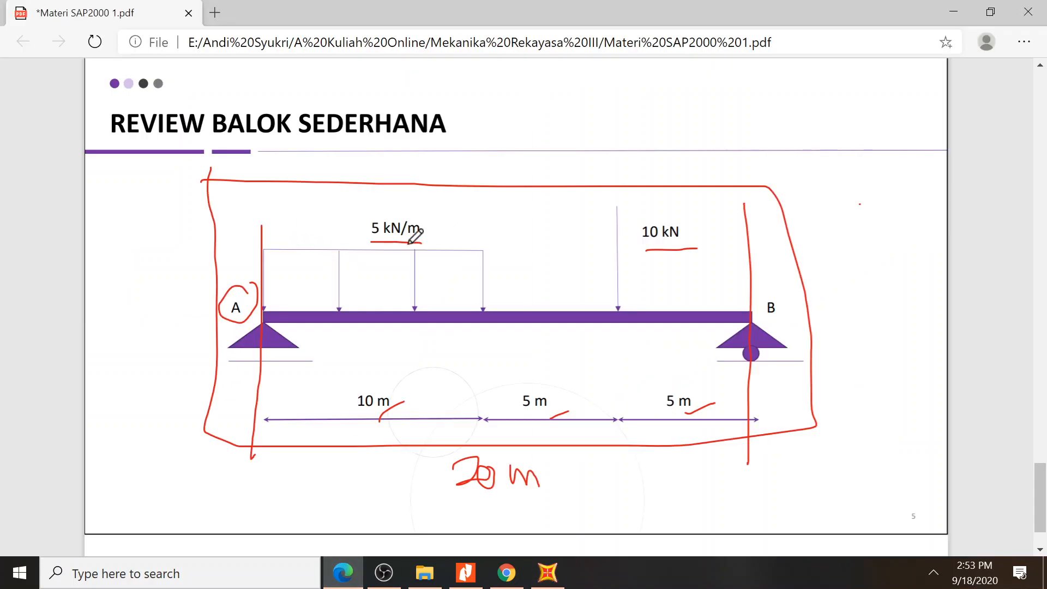
pyautogui.moveTo(265, 375)
pyautogui.mouseDown()
pyautogui.moveTo(485, 372)
pyautogui.moveTo(484, 389)
pyautogui.mouseUp()
pyautogui.click(484, 344)
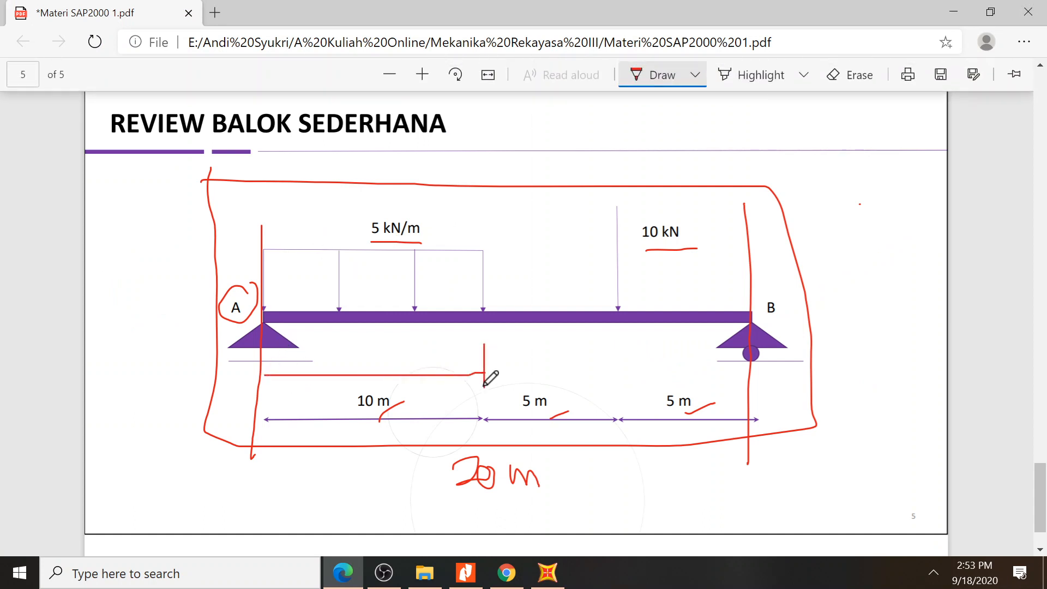
pyautogui.click(623, 329)
pyautogui.click(625, 337)
pyautogui.moveTo(623, 329); pyautogui.dragTo(629, 443)
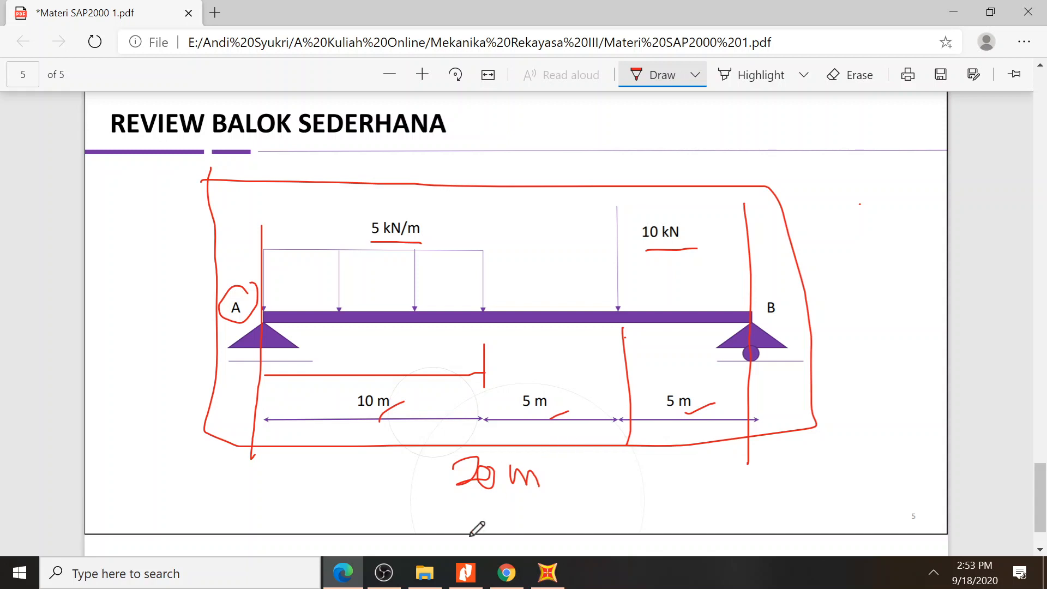
# Switch to SAP2000 and open the distributed load assignment for the beam, using relative distances from End-I
pyautogui.click(548, 573)
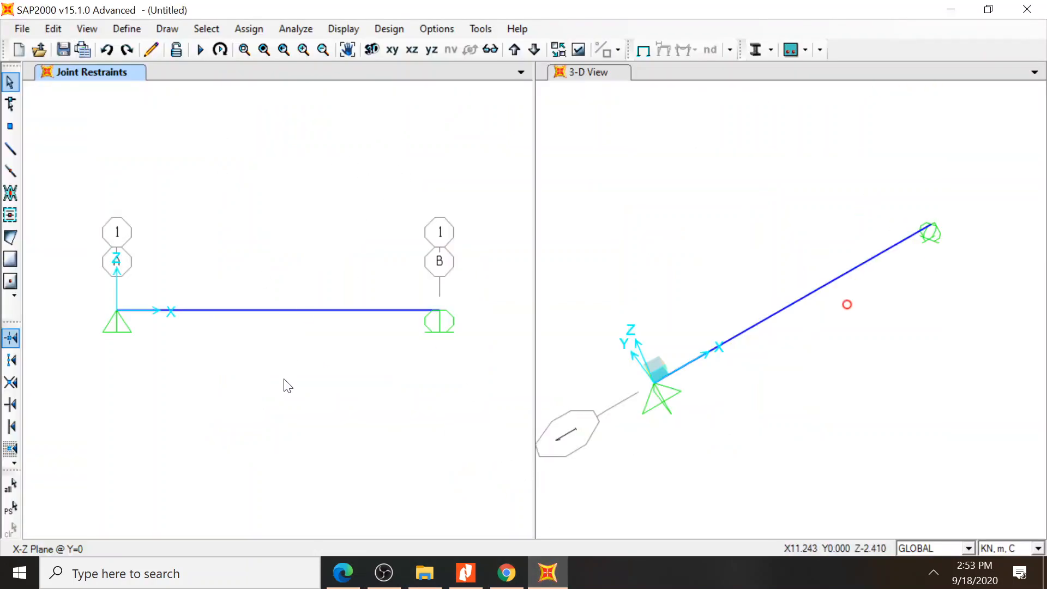
pyautogui.click(277, 311)
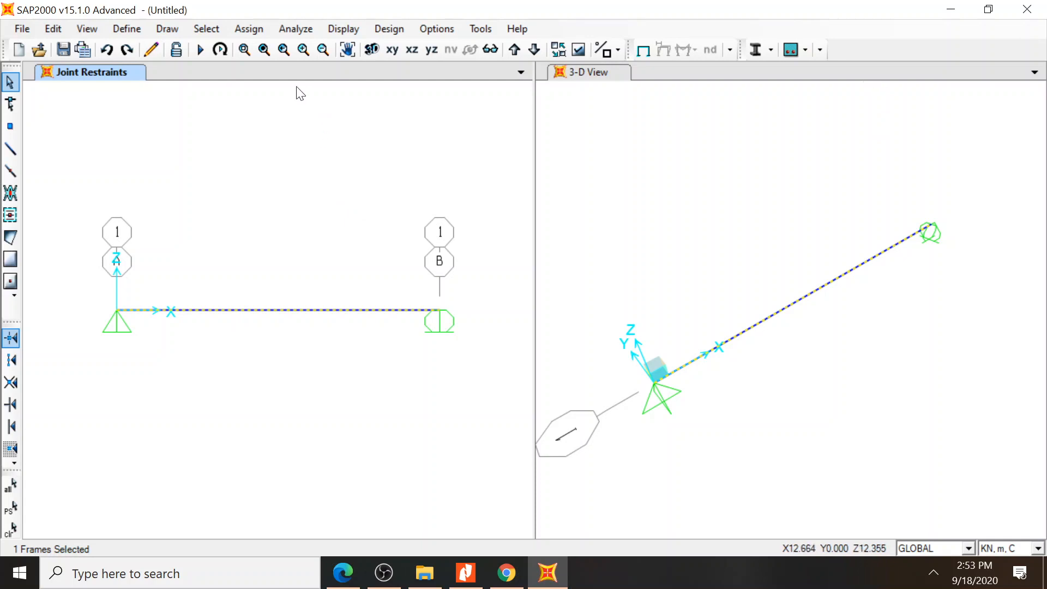
pyautogui.click(249, 31)
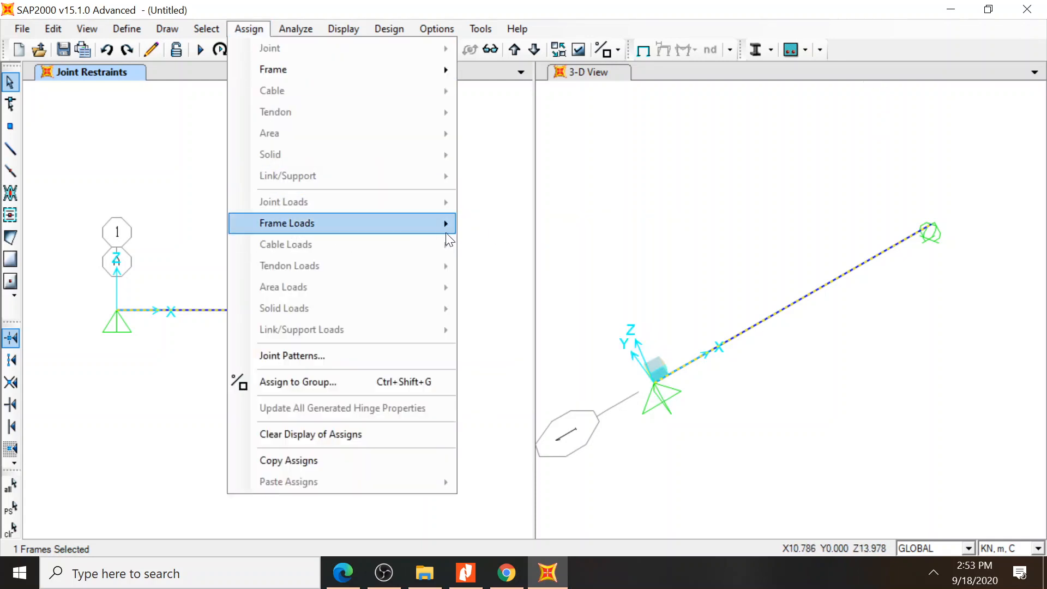
pyautogui.moveTo(441, 224)
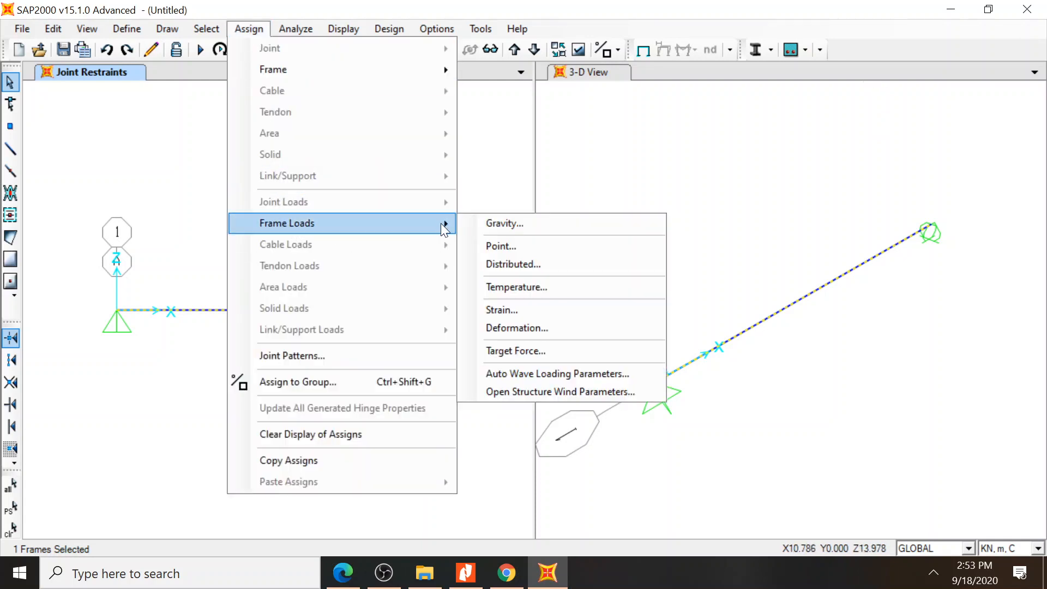
pyautogui.click(499, 266)
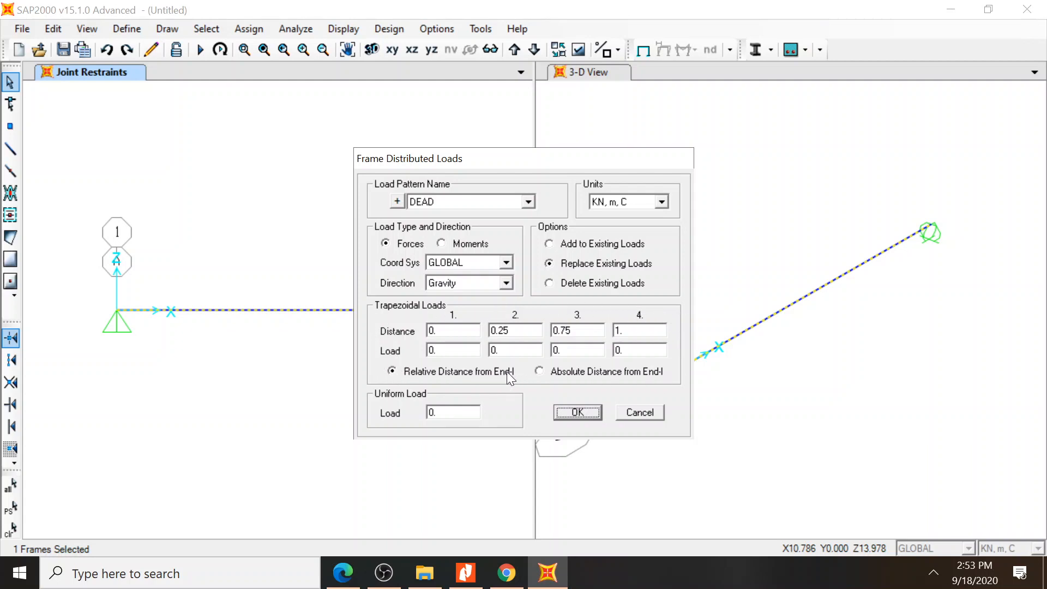
pyautogui.click(555, 371)
pyautogui.click(458, 372)
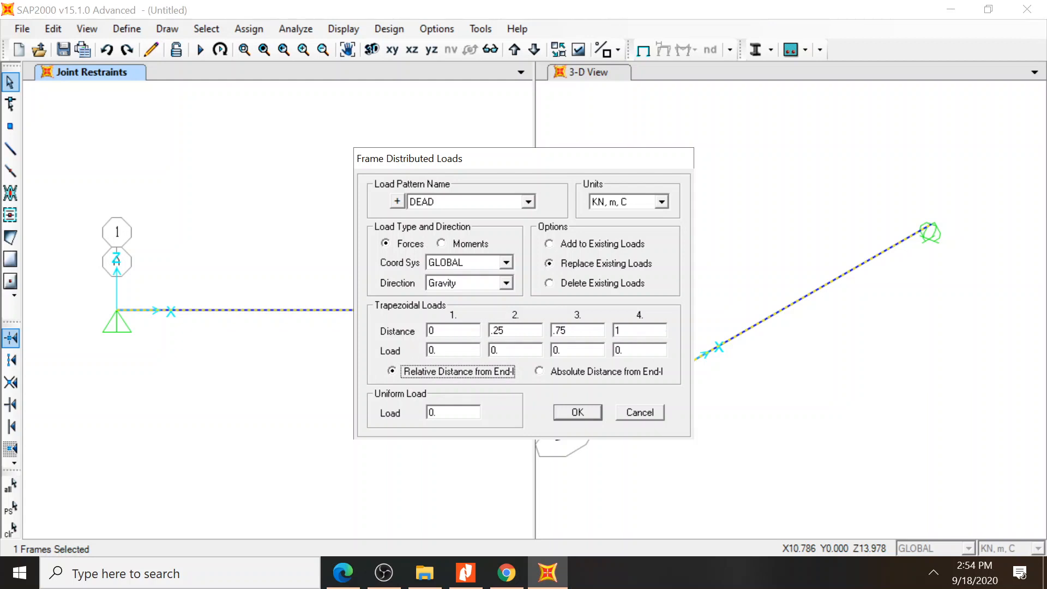
# Switch to the PDF in Edge, circle the 20 m and 10 m lengths, mark the distributed load's end and note 0.5 as its relative distance
pyautogui.click(343, 573)
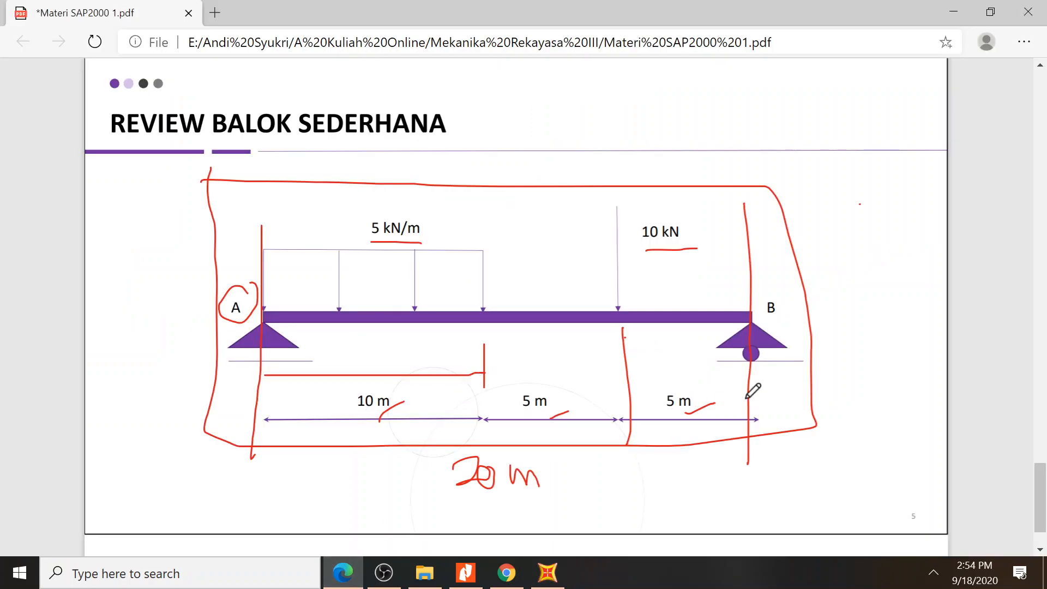
pyautogui.moveTo(527, 459)
pyautogui.mouseDown()
pyautogui.moveTo(464, 458)
pyautogui.moveTo(551, 494)
pyautogui.moveTo(494, 454)
pyautogui.mouseUp()
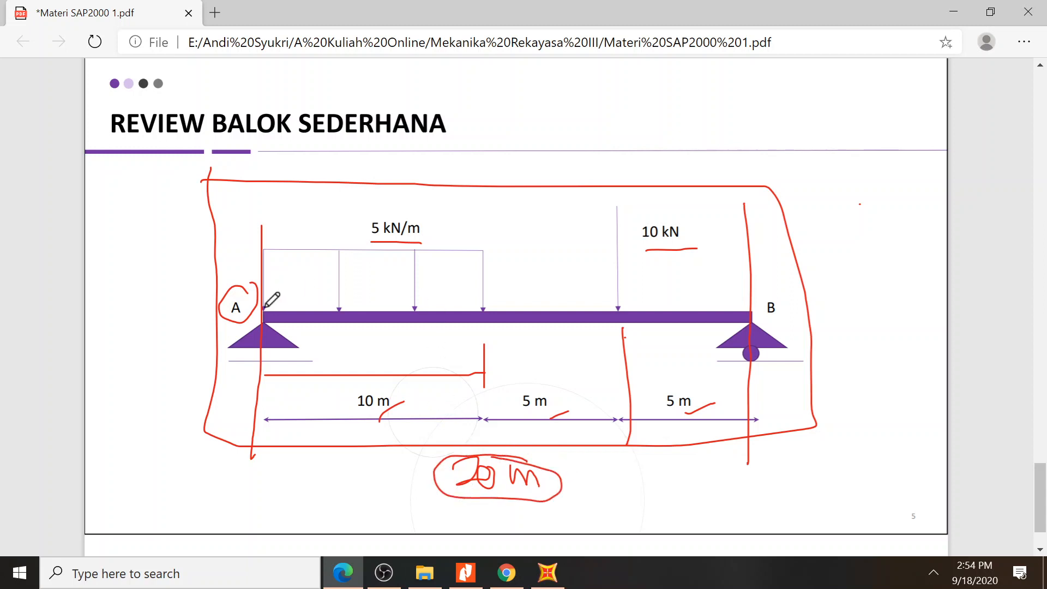
pyautogui.moveTo(483, 209); pyautogui.dragTo(492, 380)
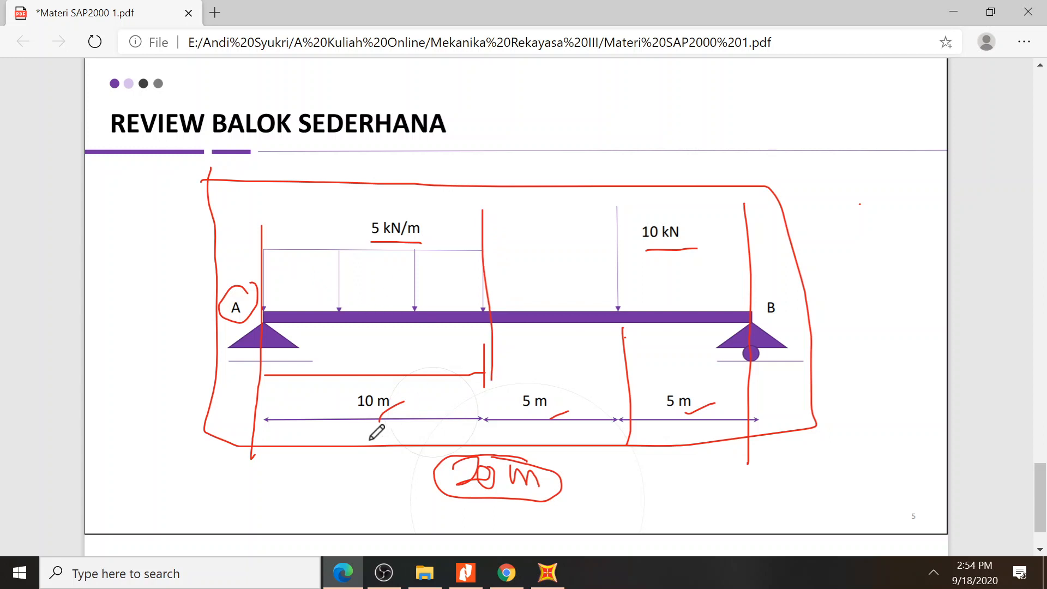
pyautogui.moveTo(389, 389)
pyautogui.mouseDown()
pyautogui.moveTo(353, 403)
pyautogui.moveTo(394, 393)
pyautogui.mouseUp()
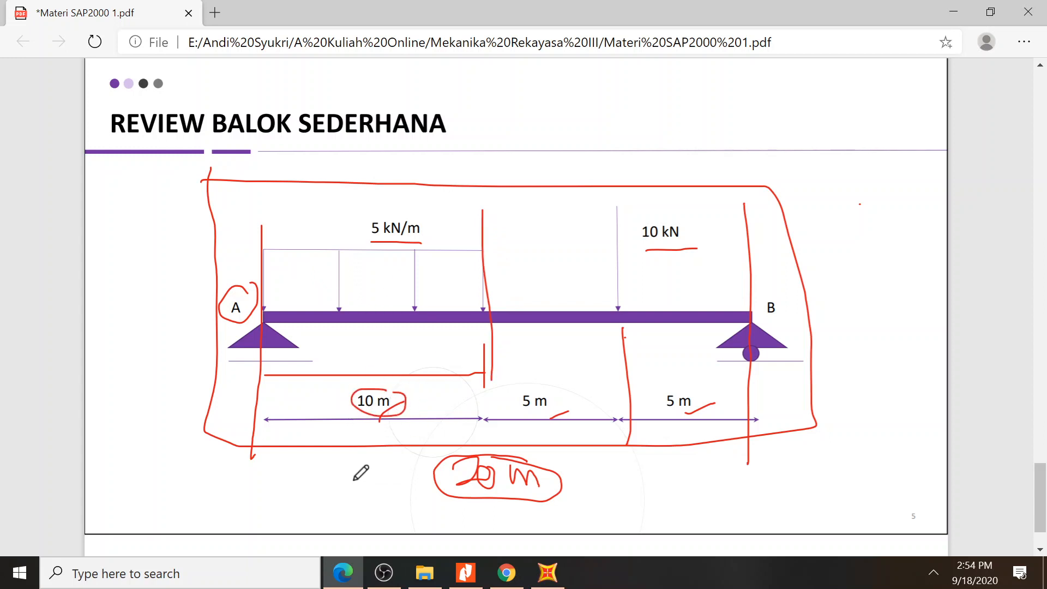
pyautogui.moveTo(358, 467)
pyautogui.mouseDown()
pyautogui.moveTo(331, 470)
pyautogui.moveTo(364, 475)
pyautogui.moveTo(377, 464)
pyautogui.mouseUp()
pyautogui.moveTo(250, 479); pyautogui.dragTo(249, 480)
pyautogui.moveTo(278, 494); pyautogui.dragTo(300, 477)
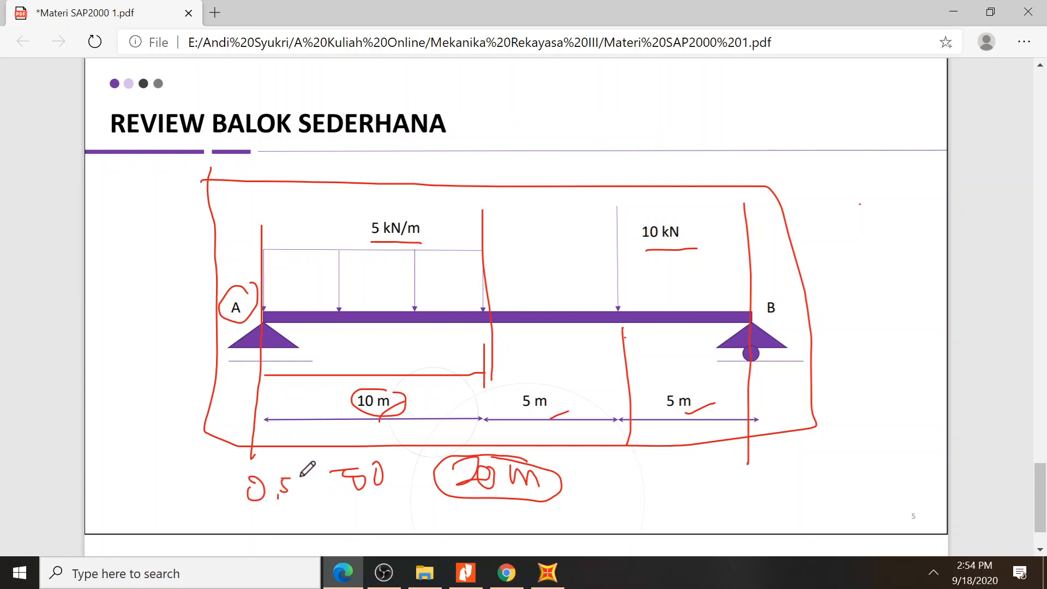
# Back in SAP2000, assign the beam a 5 kN/m DEAD gravity load from relative distance 0 to 0.5, with the unused distances set to 0
pyautogui.click(547, 578)
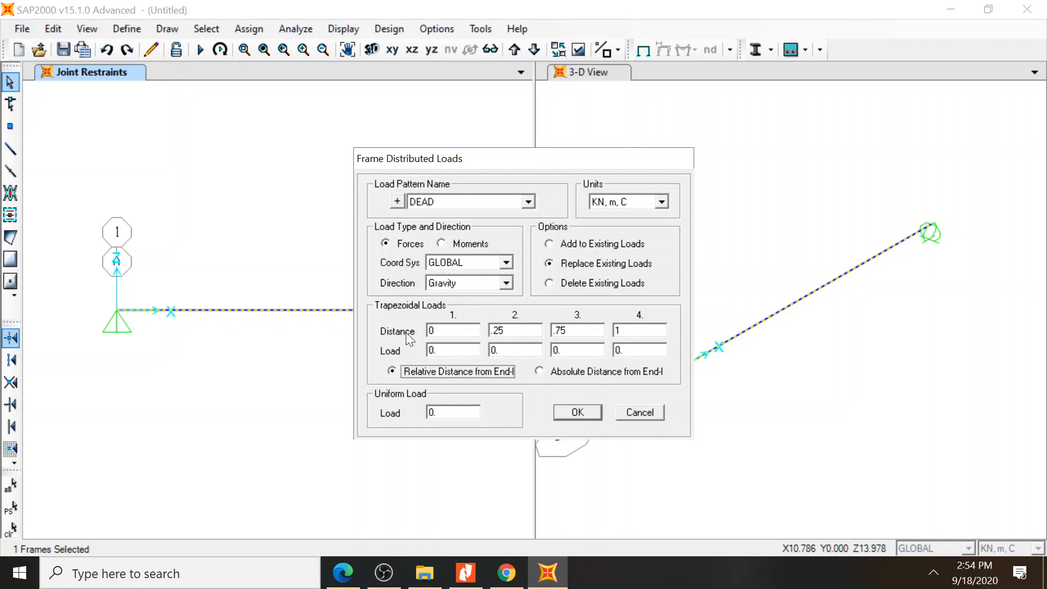
pyautogui.doubleClick(497, 330)
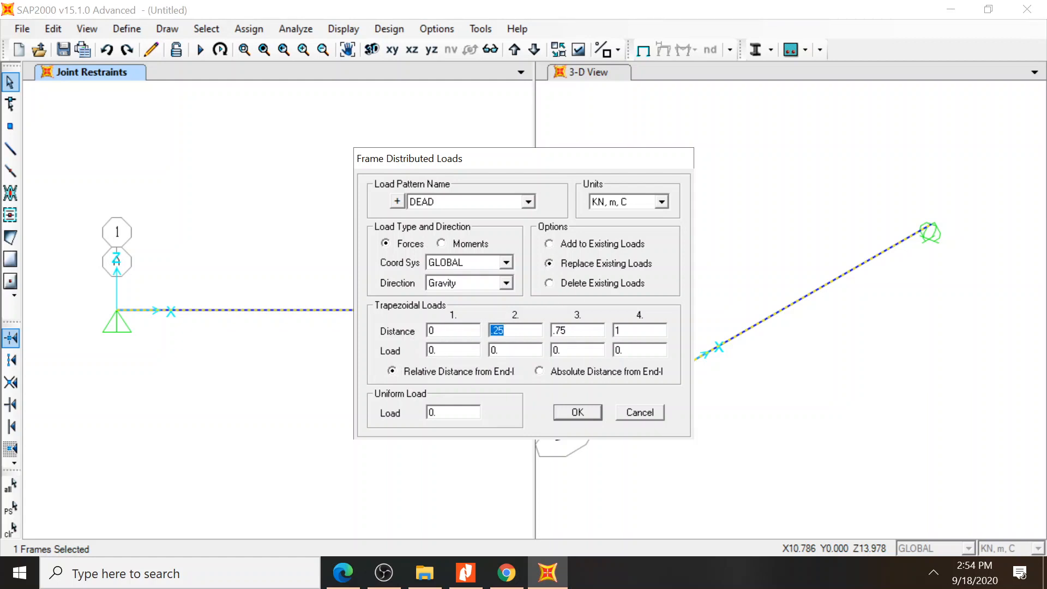
pyautogui.doubleClick(433, 331)
pyautogui.click(498, 330)
pyautogui.write('0.5')
pyautogui.press('Tab')
pyautogui.press('Tab')
pyautogui.write('0')
pyautogui.doubleClick(617, 331)
pyautogui.write('0')
pyautogui.press('Tab')
pyautogui.write('5')
pyautogui.press('Tab')
pyautogui.write('5')
pyautogui.click(561, 412)
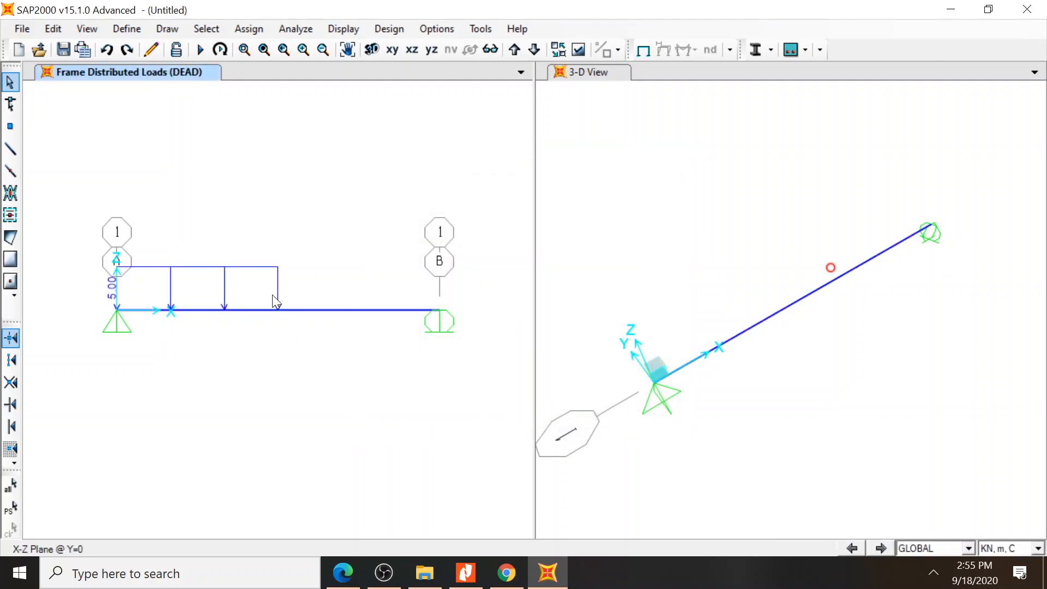
# Select the beam again and open its frame point load assignment
pyautogui.click(330, 310)
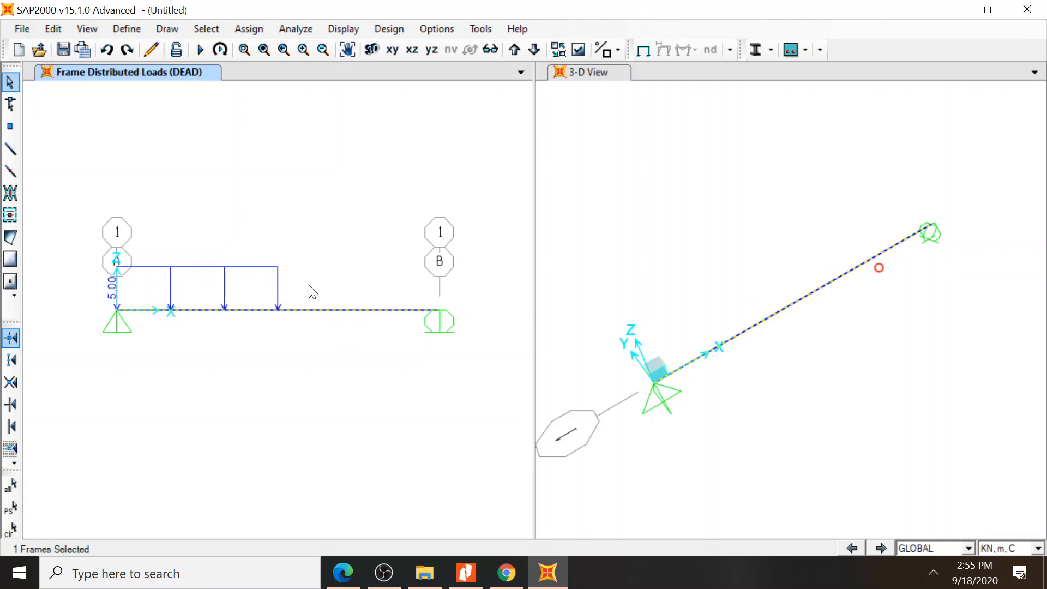
pyautogui.click(244, 30)
pyautogui.moveTo(291, 224)
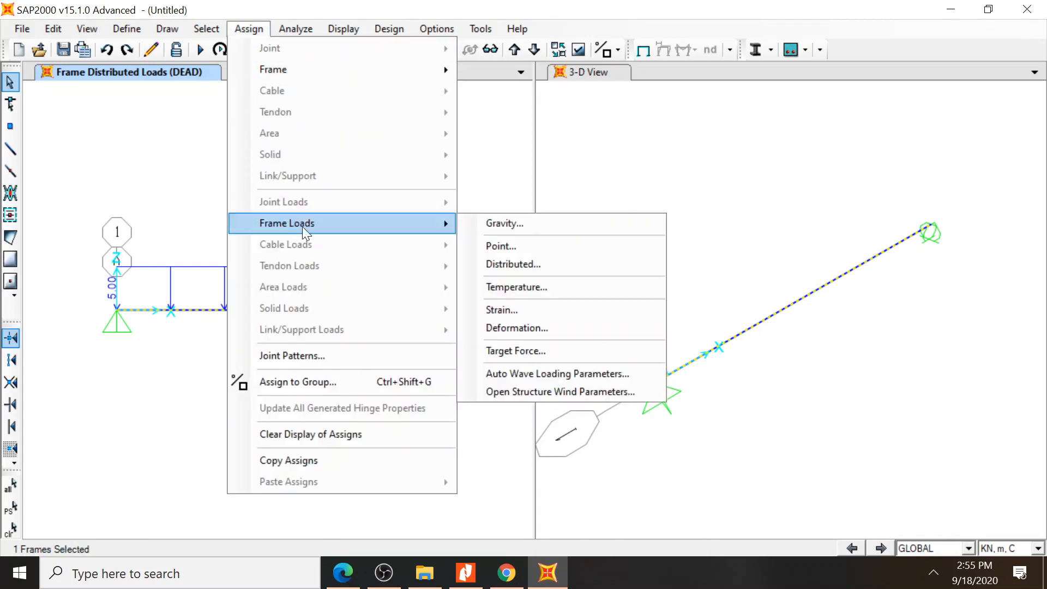
pyautogui.click(510, 250)
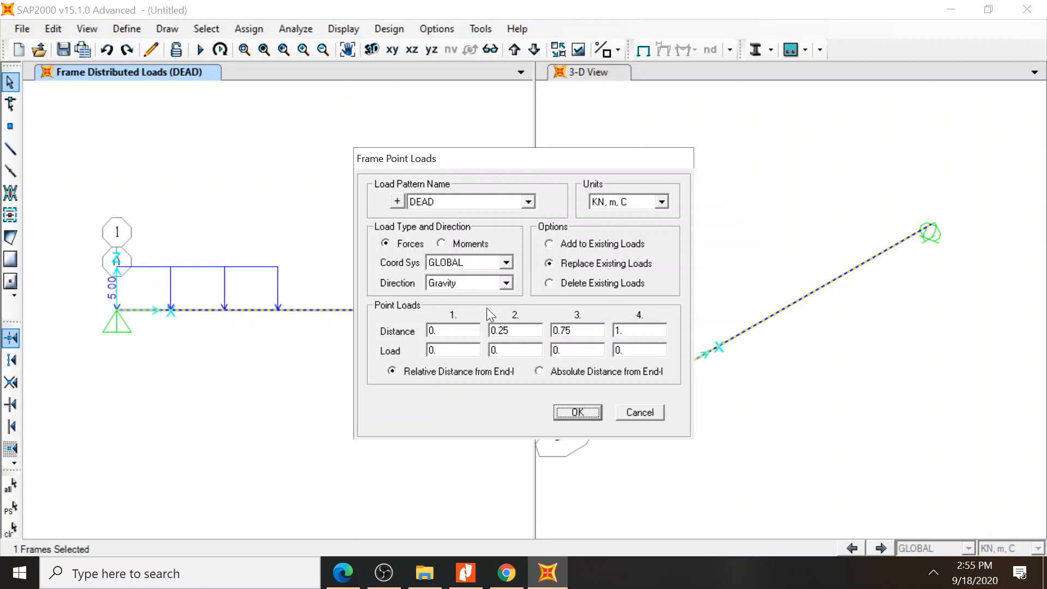
# Switch to the PDF in Edge and write 0.75 below the beam as the 10 kN load's relative distance
pyautogui.click(343, 573)
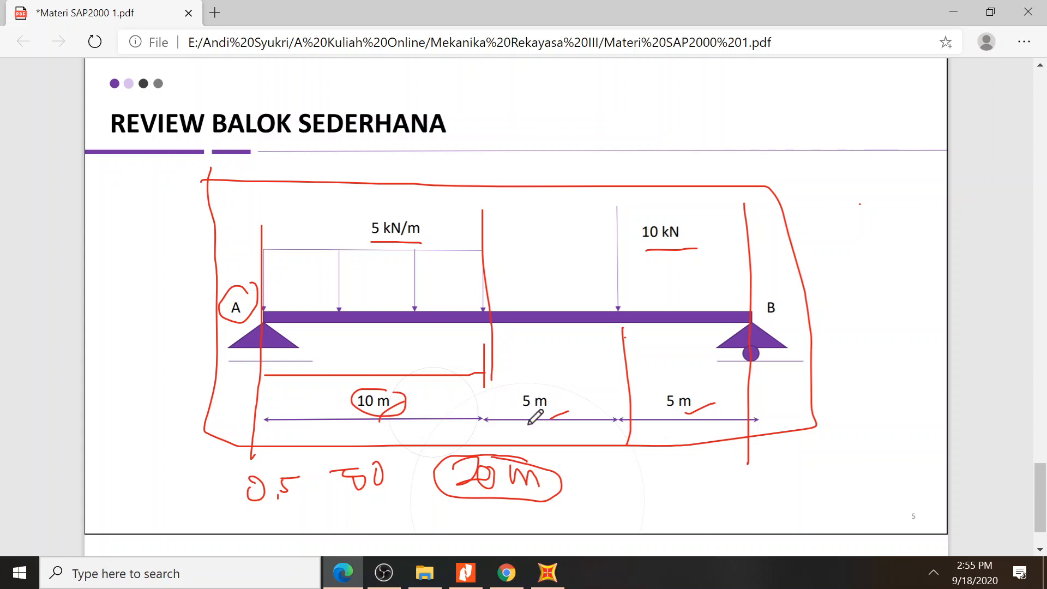
pyautogui.moveTo(639, 478)
pyautogui.mouseDown()
pyautogui.moveTo(629, 486)
pyautogui.moveTo(659, 479)
pyautogui.moveTo(670, 502)
pyautogui.moveTo(703, 509)
pyautogui.mouseUp()
pyautogui.moveTo(710, 474)
pyautogui.mouseDown()
pyautogui.moveTo(726, 483)
pyautogui.moveTo(714, 499)
pyautogui.moveTo(741, 473)
pyautogui.mouseUp()
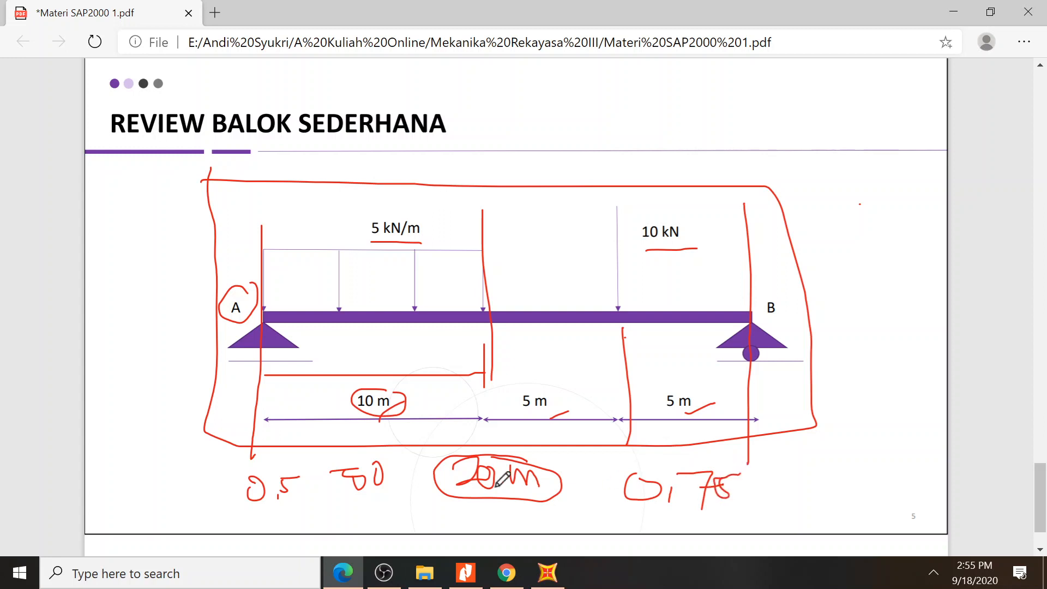
# Return to SAP2000 and assign a 10 kN DEAD gravity point load at relative distance 0.75 on the beam
pyautogui.click(552, 578)
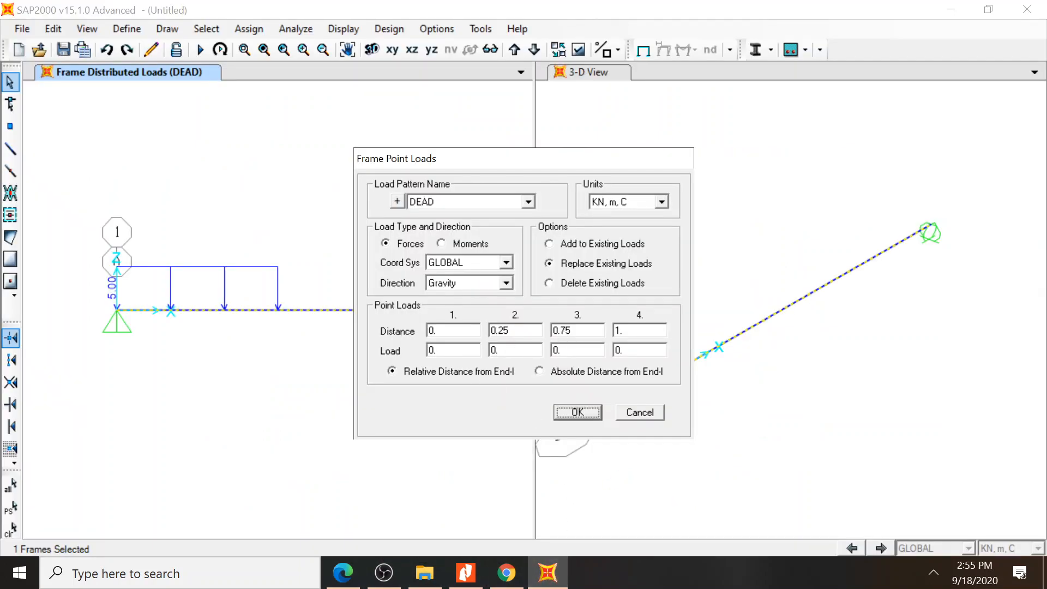
pyautogui.click(576, 350)
pyautogui.write('10')
pyautogui.click(578, 411)
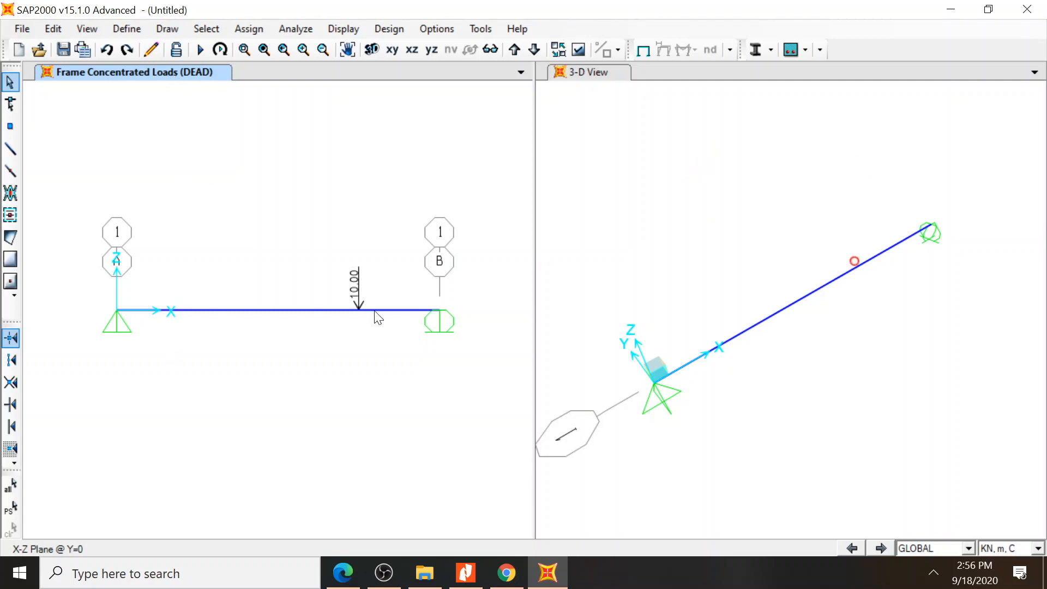
# Display the beam's DEAD span loading forces together with joint loads and span loading values
pyautogui.click(433, 31)
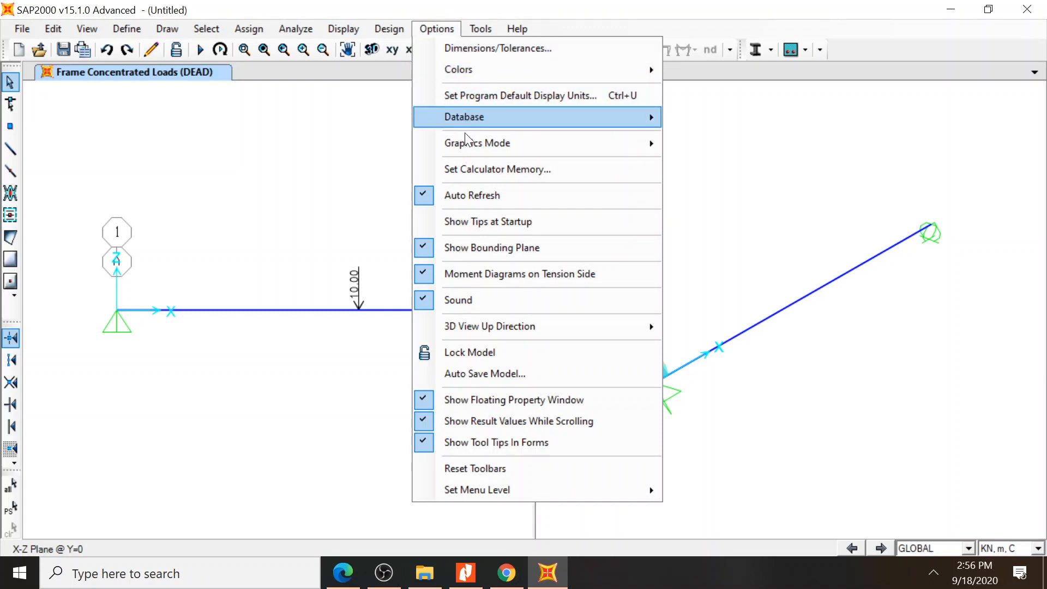
pyautogui.click(413, 30)
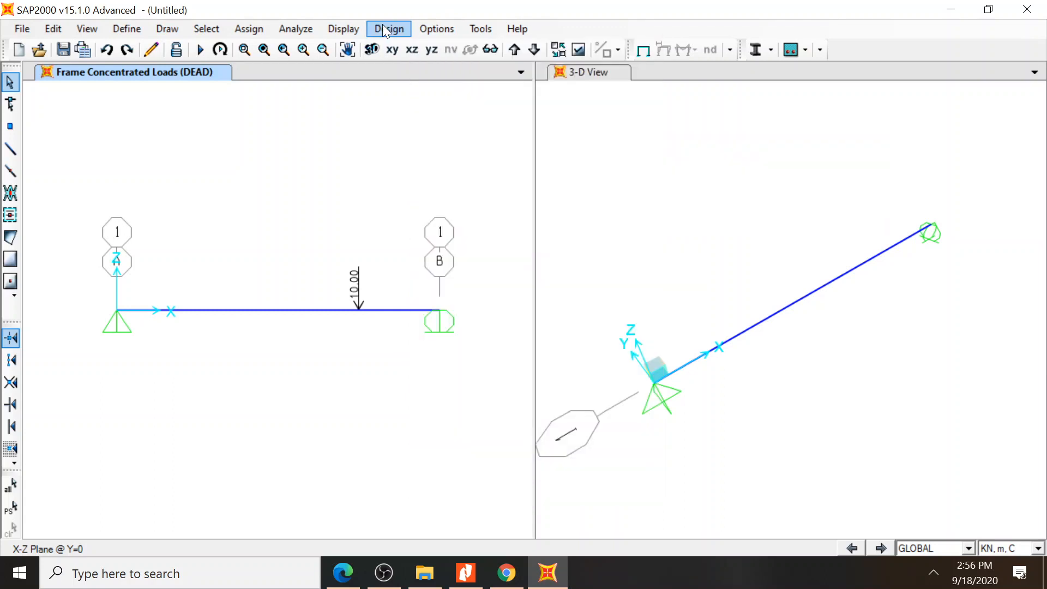
pyautogui.click(336, 28)
pyautogui.moveTo(400, 68)
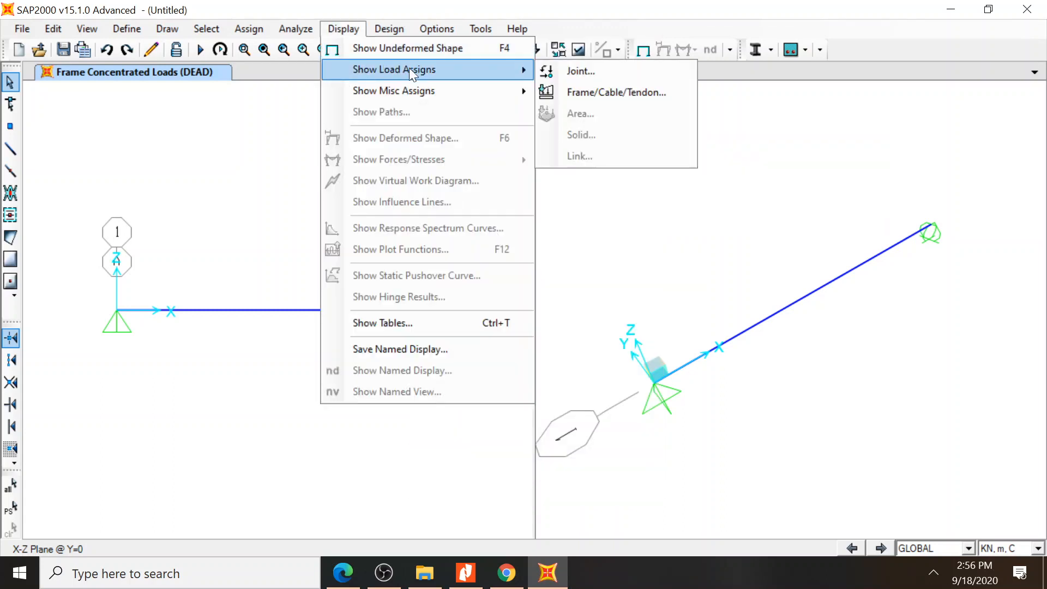
pyautogui.click(596, 97)
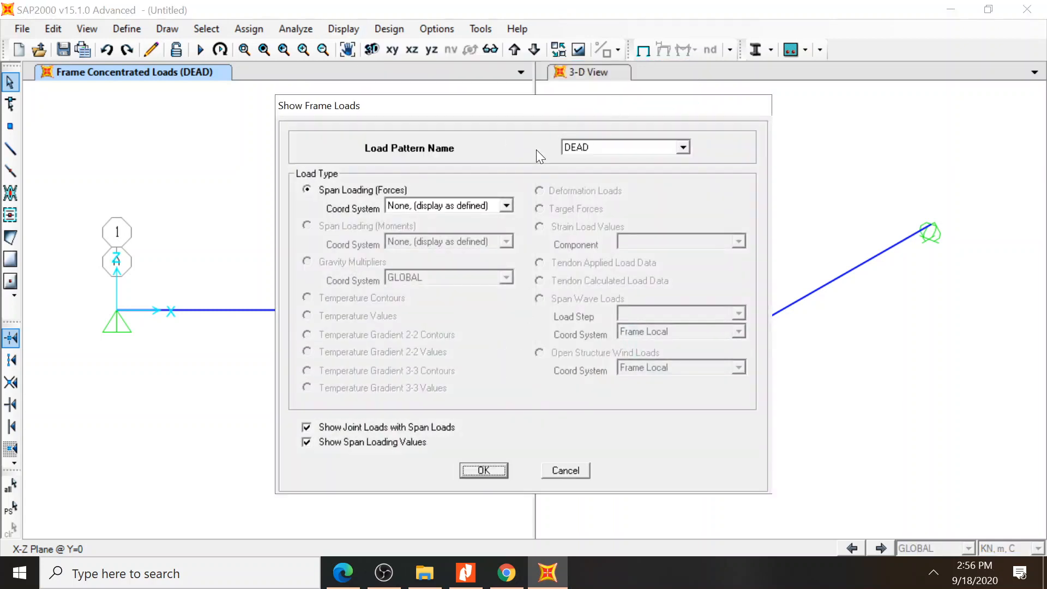
pyautogui.click(482, 471)
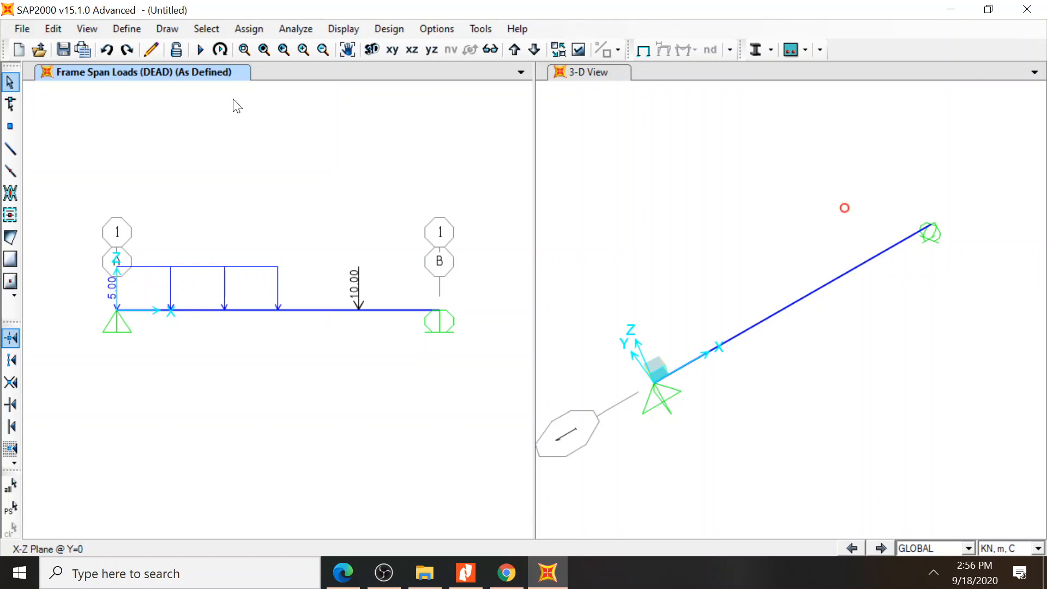
# Set the DEAD load pattern's self weight multiplier to 0
pyautogui.click(127, 28)
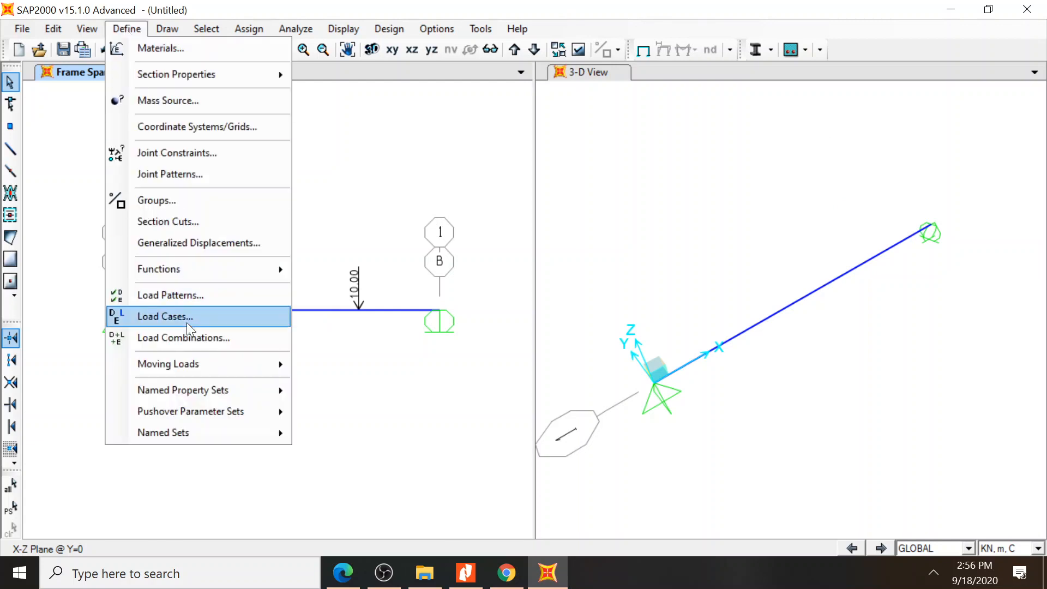
pyautogui.click(185, 299)
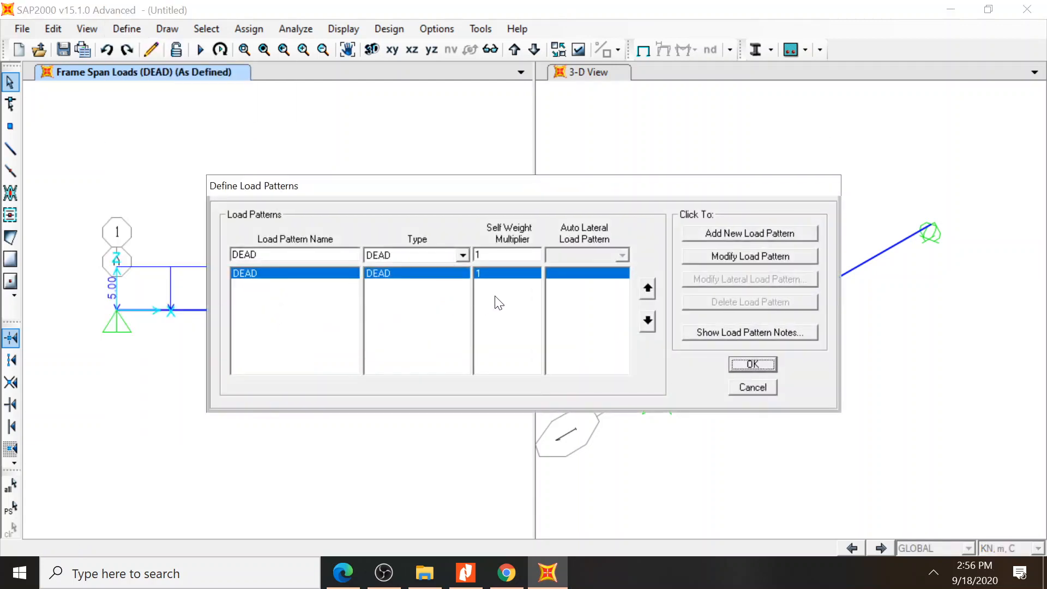
pyautogui.click(507, 254)
pyautogui.write('0')
pyautogui.click(725, 254)
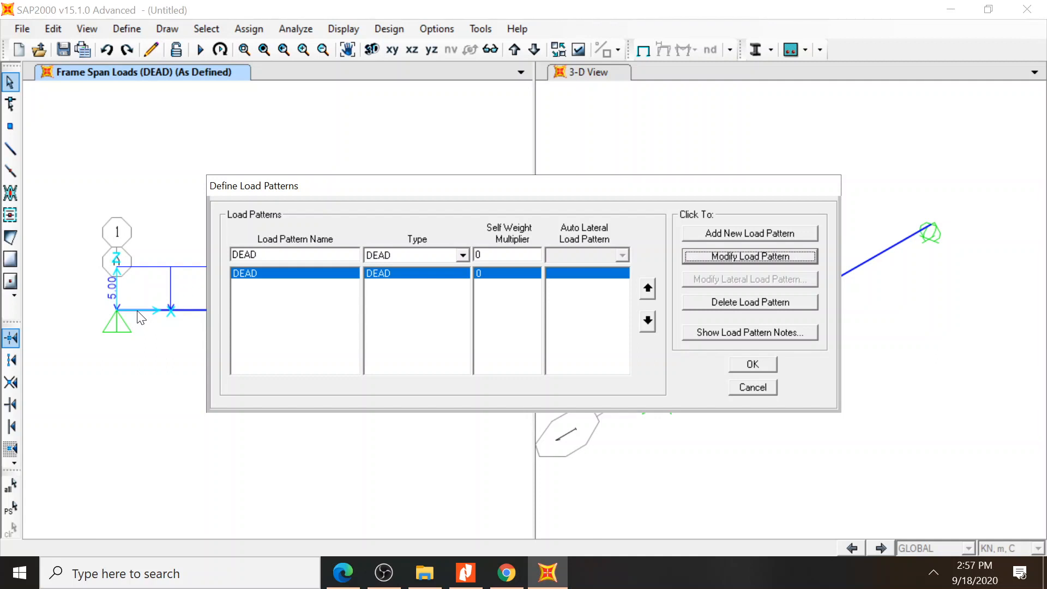
pyautogui.click(752, 366)
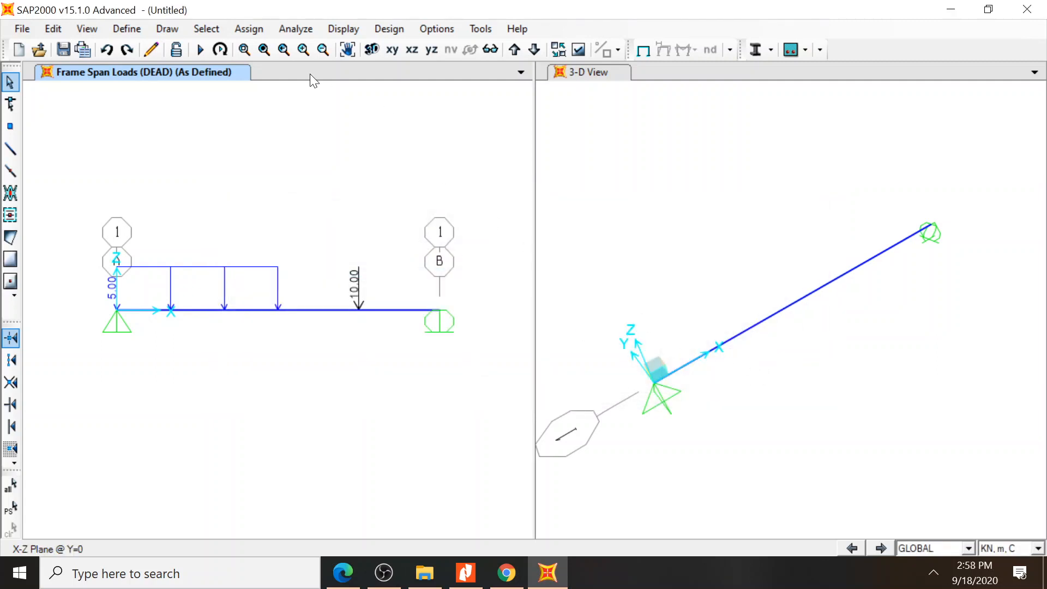
# Start saving the model and browse to the Mekanika Rekayasa III folder on the data (E:) drive
pyautogui.click(63, 50)
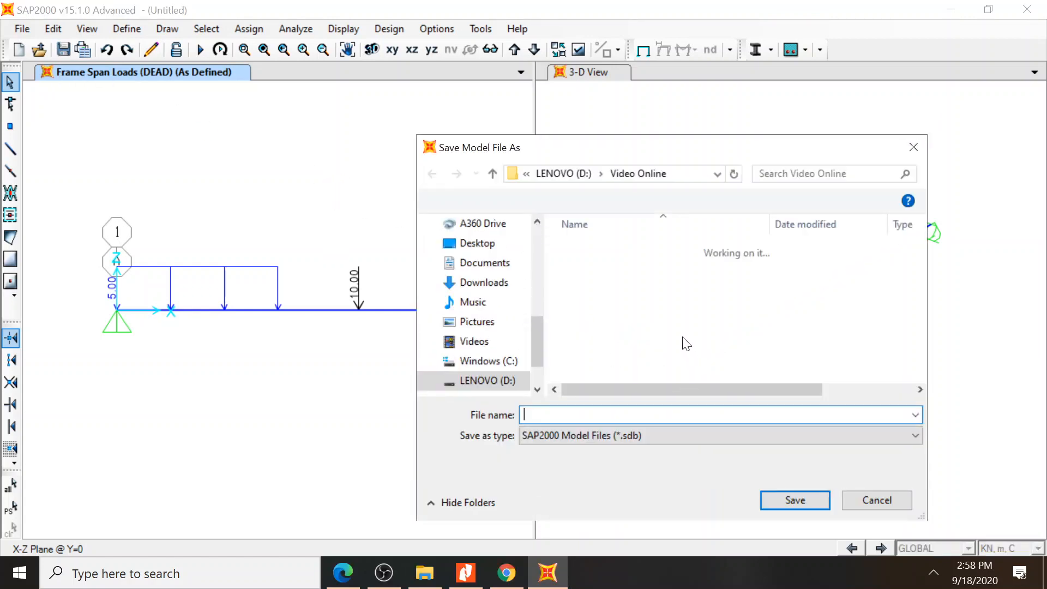
pyautogui.scroll(-1, 535, 360)
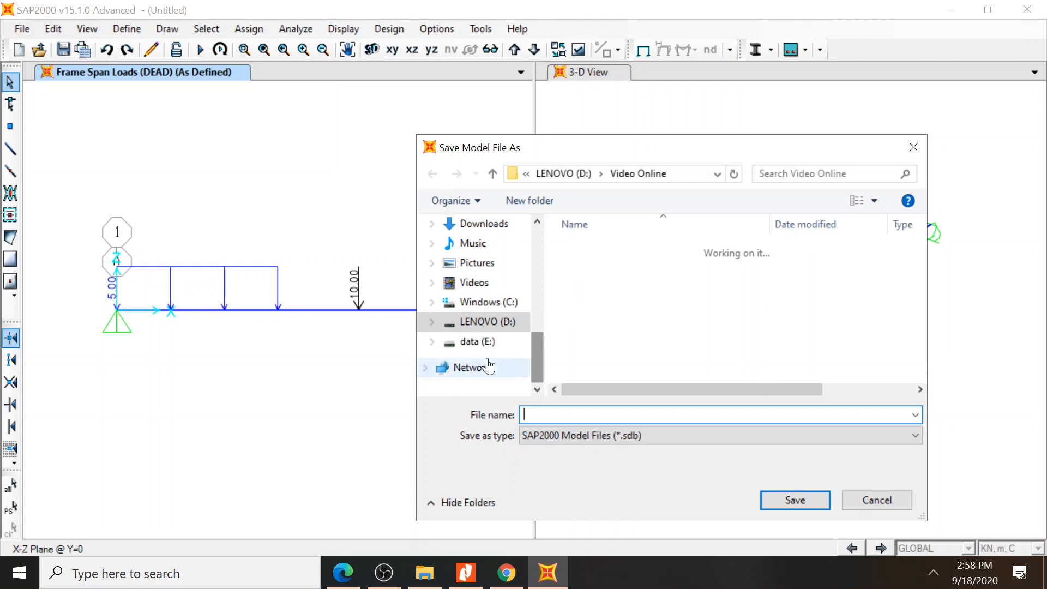
pyautogui.click(475, 342)
pyautogui.doubleClick(629, 299)
pyautogui.doubleClick(623, 245)
pyautogui.doubleClick(638, 249)
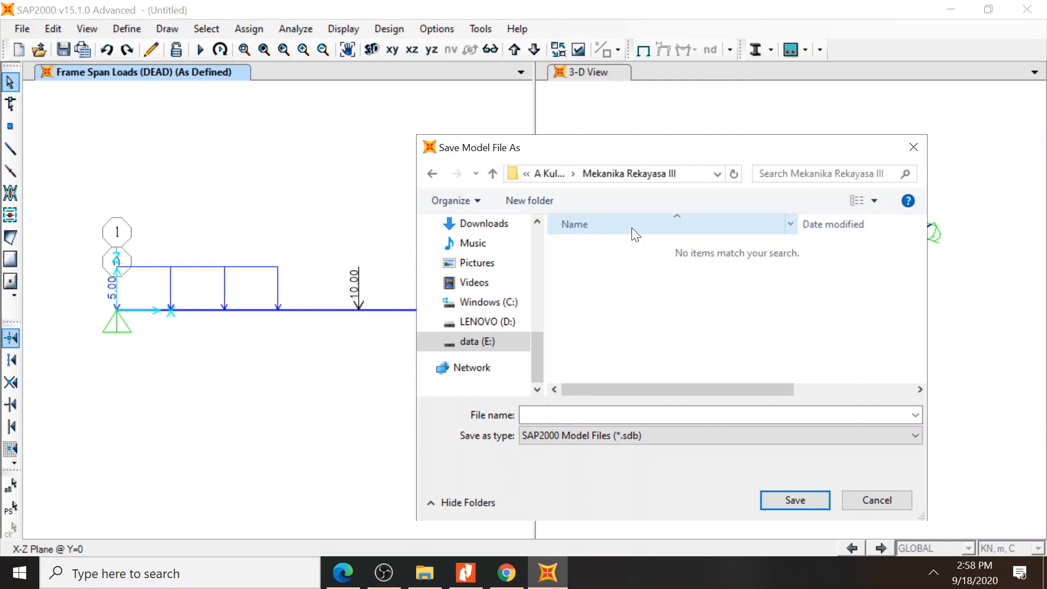
# Create a new folder named "tugas terstruktur 1" inside Mekanika Rekayasa III and open it
pyautogui.click(551, 201)
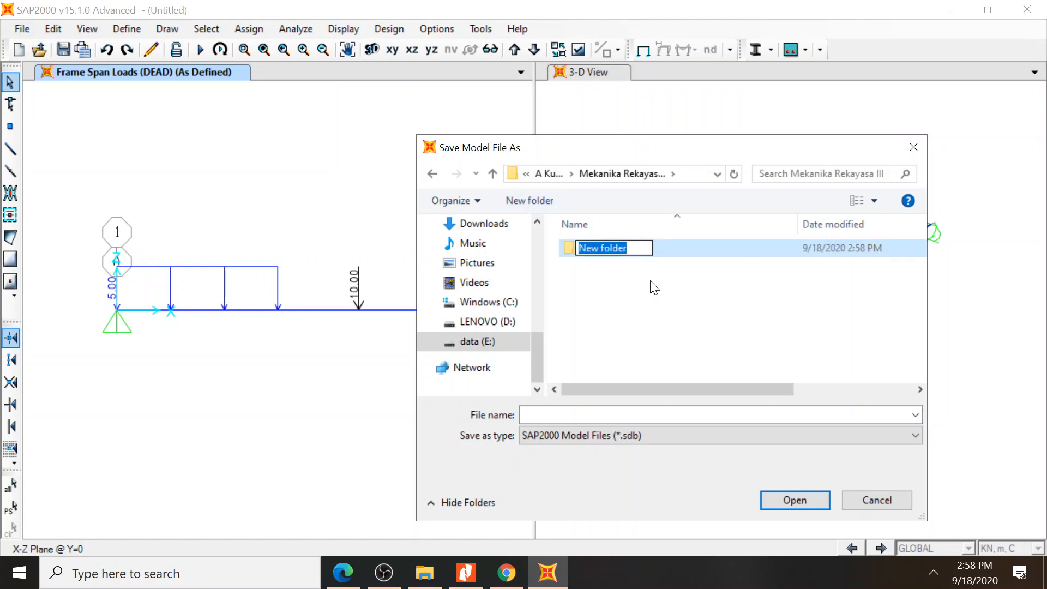
pyautogui.write('l')
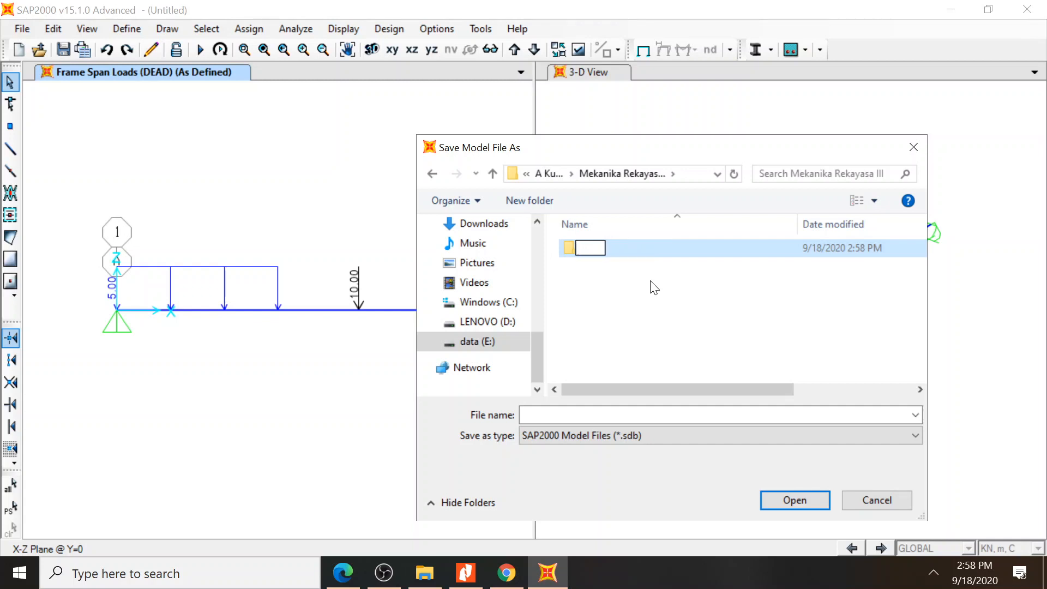
pyautogui.write('ati==')
pyautogui.press('BackSpace')
pyautogui.press('BackSpace')
pyautogui.press('BackSpace')
pyautogui.press('BackSpace')
pyautogui.press('BackSpace')
pyautogui.press('BackSpace')
pyautogui.write('latiha')
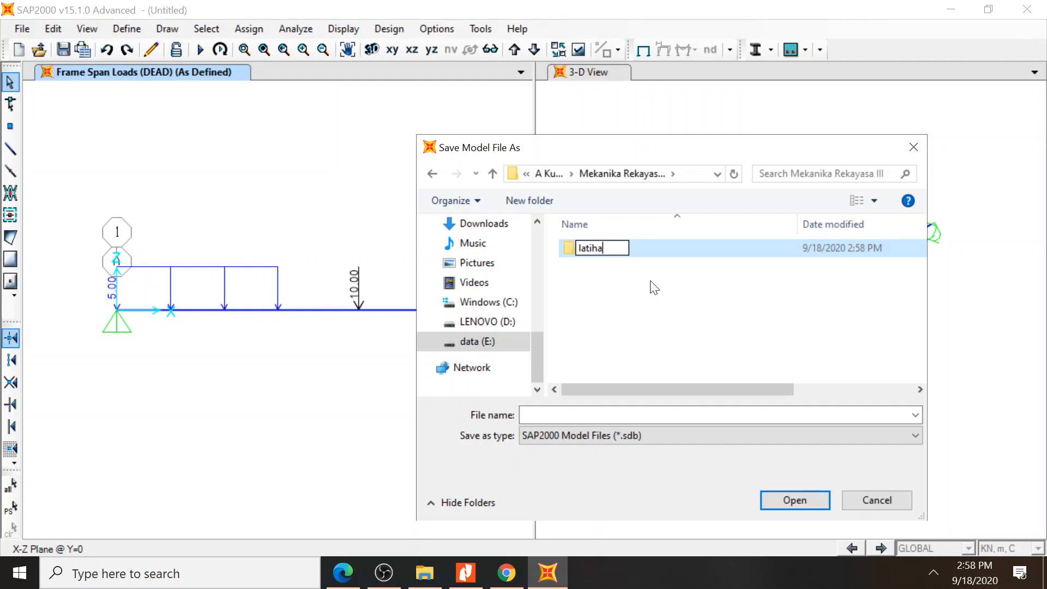
pyautogui.write('n 1')
pyautogui.hotkey('shift', 'Left')
pyautogui.hotkey('shift', 'Left')
pyautogui.hotkey('shift', 'Left')
pyautogui.hotkey('shift', 'Left')
pyautogui.hotkey('shift', 'Left')
pyautogui.hotkey('shift', 'Left')
pyautogui.hotkey('shift', 'Left')
pyautogui.hotkey('shift', 'Left')
pyautogui.hotkey('shift', 'Left')
pyautogui.write('tugas terstruktur 1')
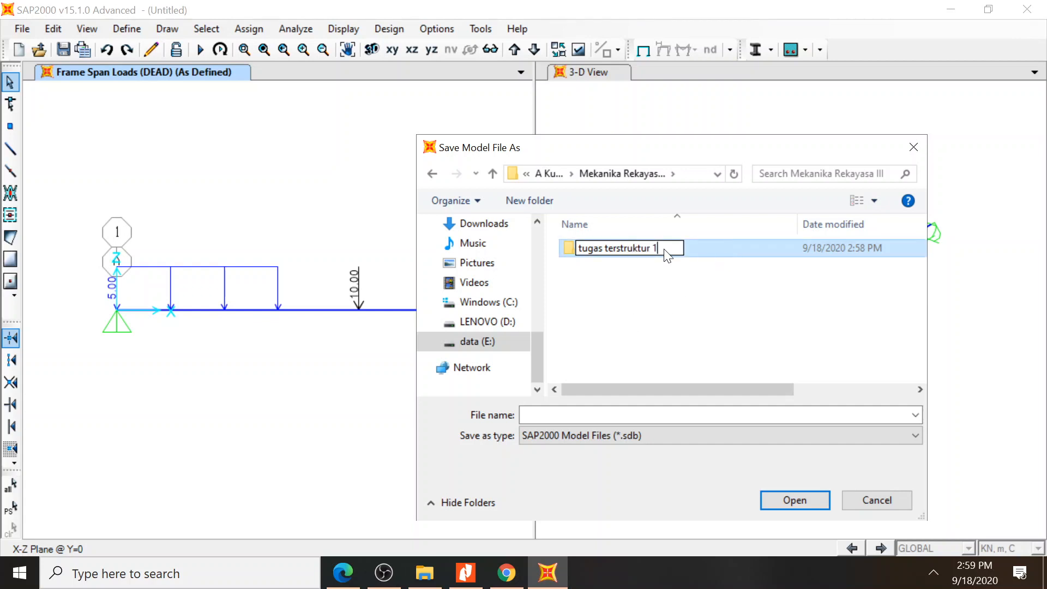
pyautogui.click(795, 500)
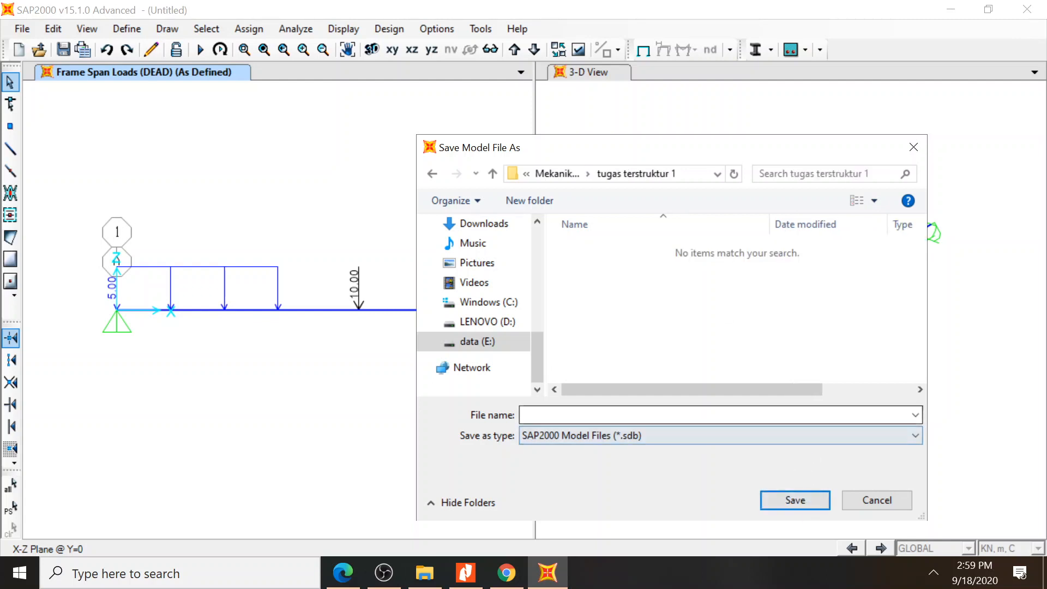
# Save the model file under the student's name and ID number followed by "terstruktur 1"
pyautogui.write('a')
pyautogui.press('BackSpace')
pyautogui.write('Andi')
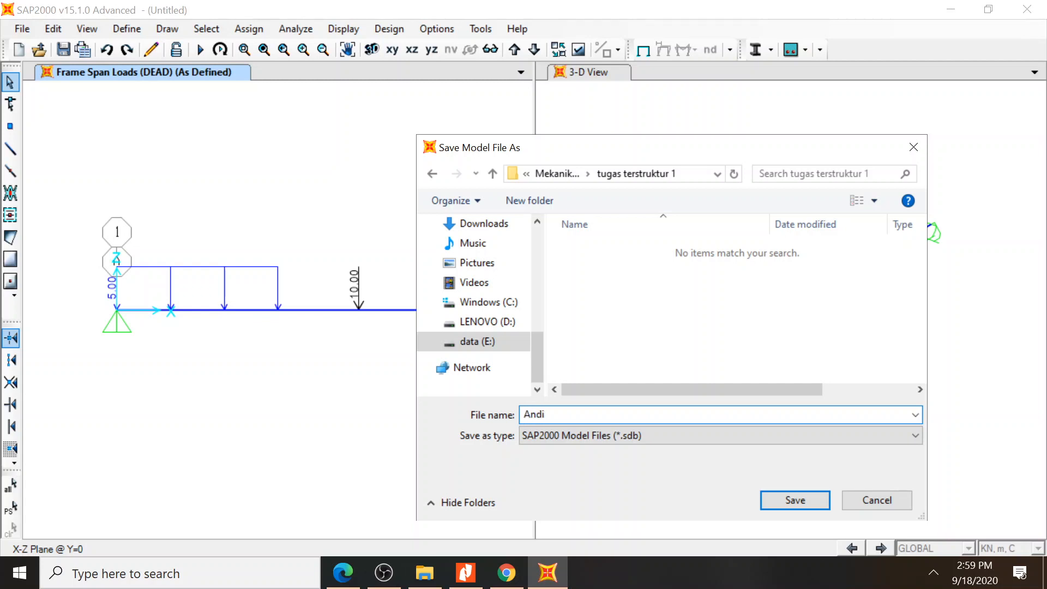
pyautogui.write(' 12345678 terstruktur 1')
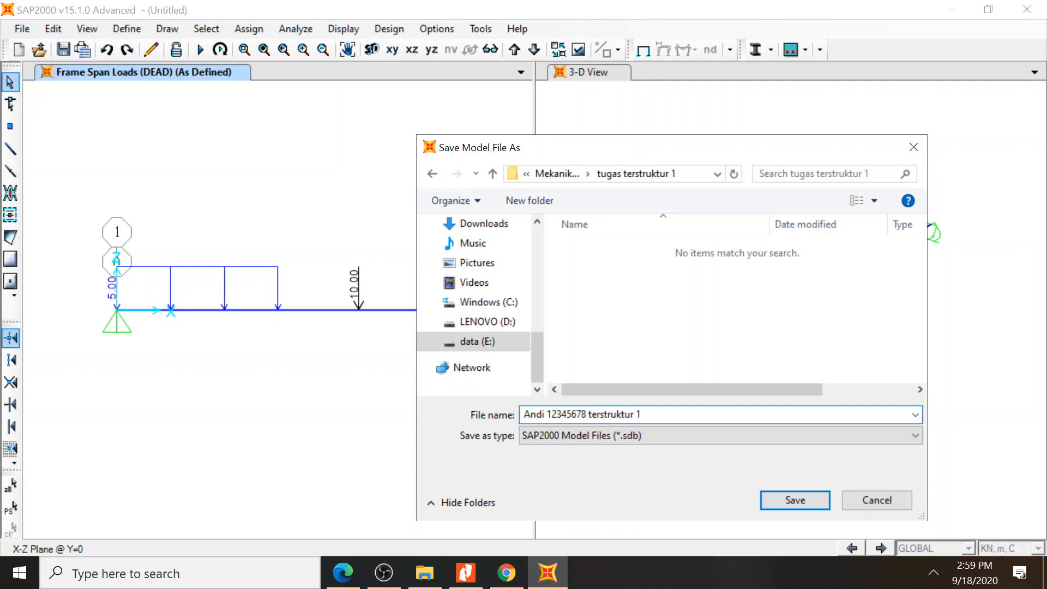
pyautogui.click(778, 497)
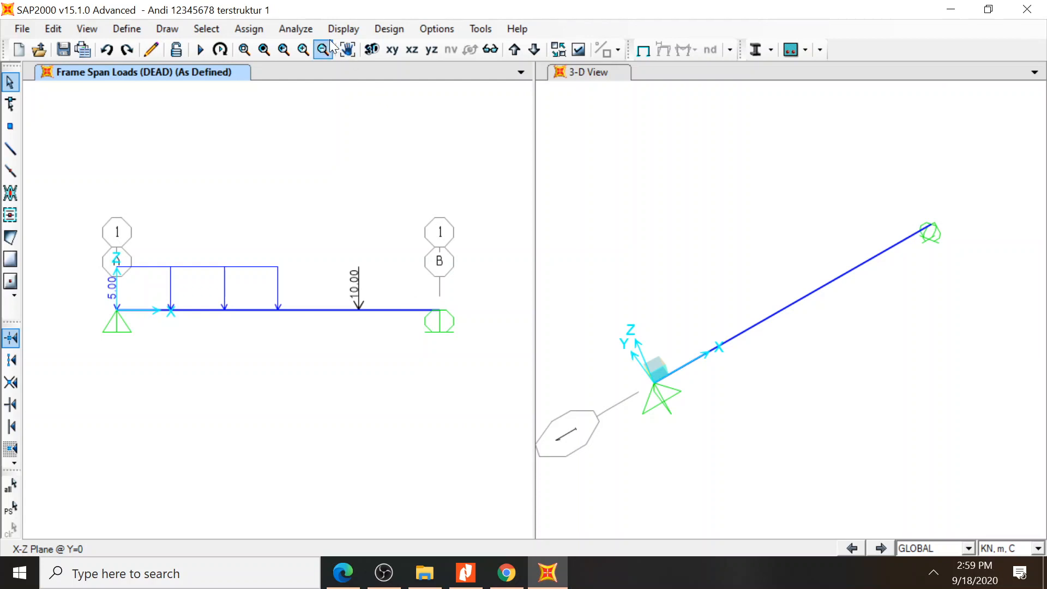
# Set the analysis options to the Plane Frame (XZ Plane) degrees of freedom
pyautogui.click(303, 29)
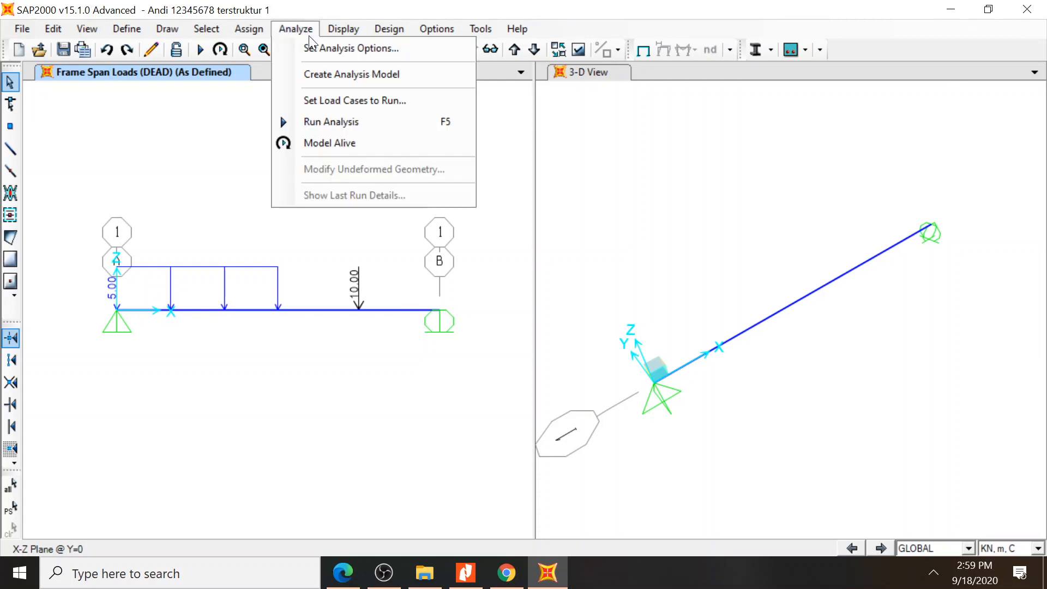
pyautogui.click(312, 48)
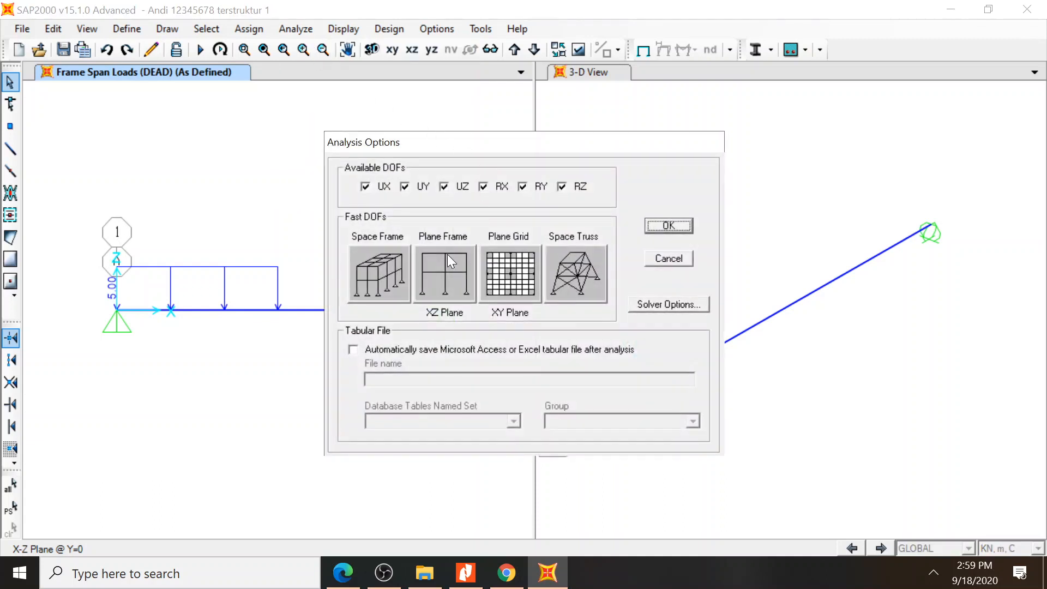
pyautogui.click(447, 286)
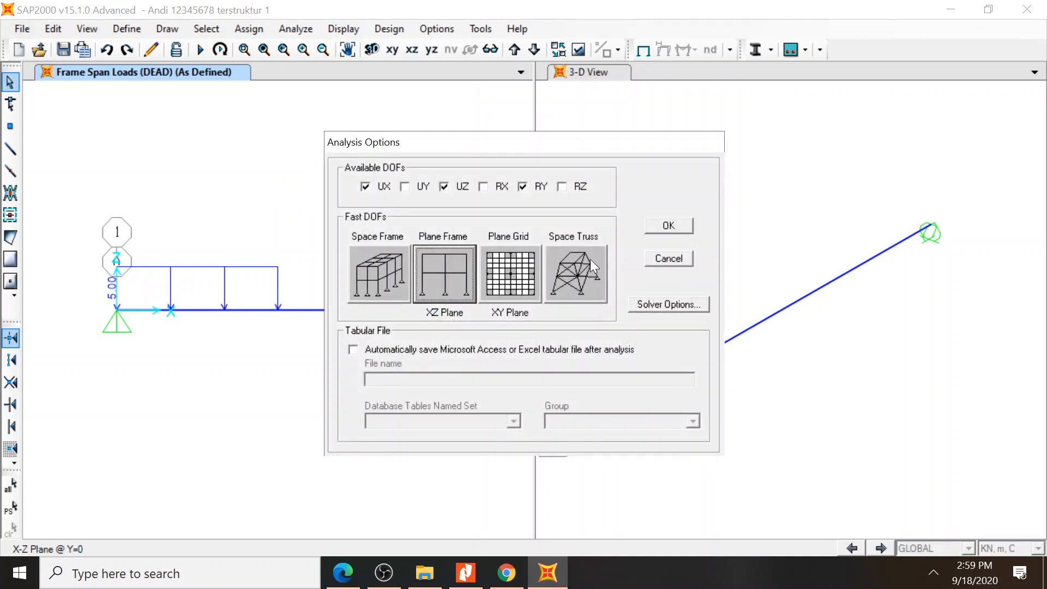
pyautogui.click(668, 228)
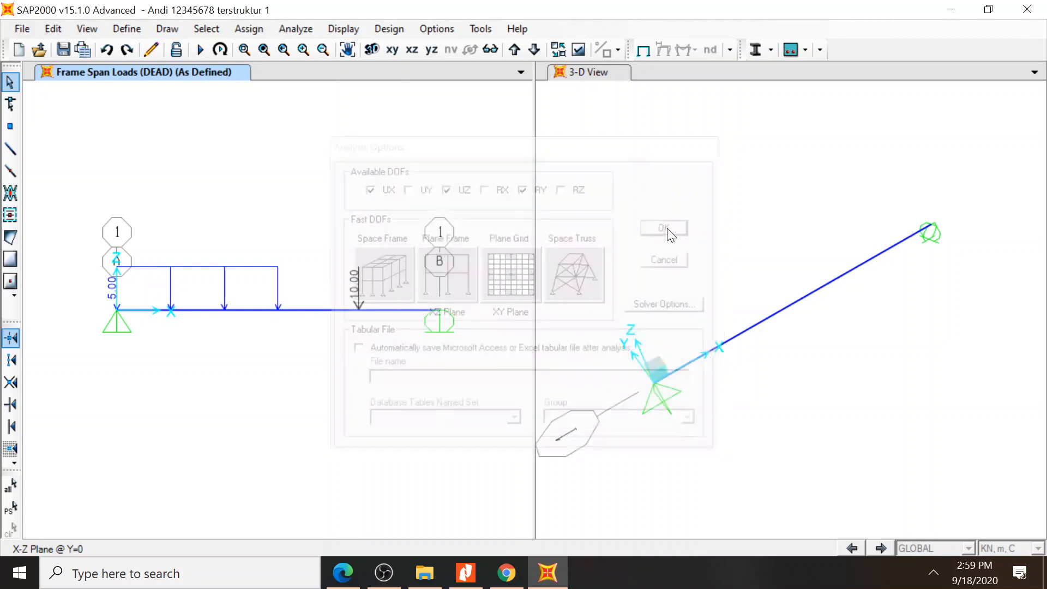
# Exclude the MODAL load case from the run and run the analysis for DEAD only
pyautogui.click(304, 33)
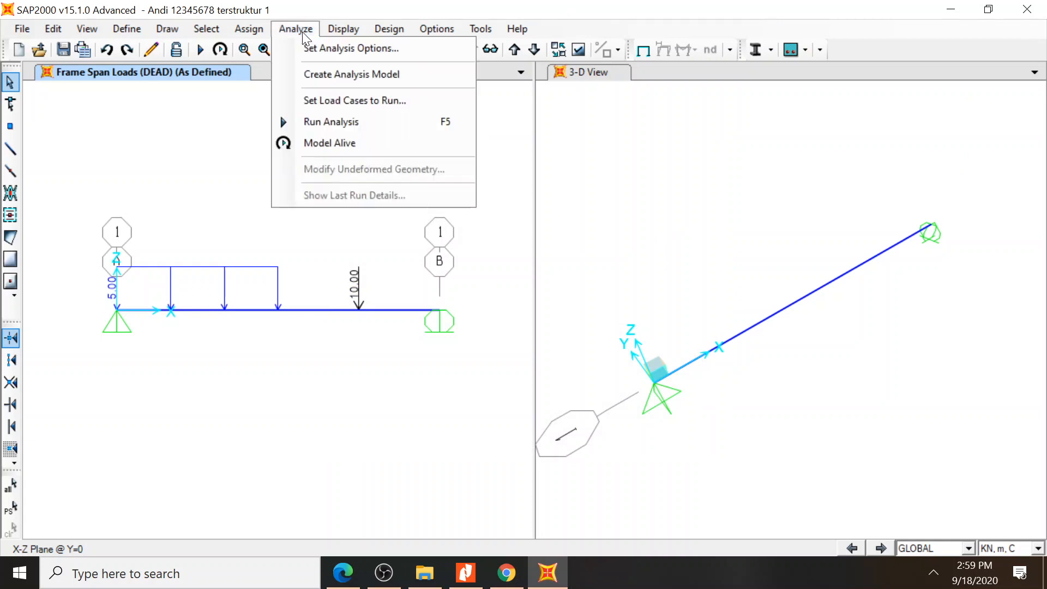
pyautogui.click(339, 126)
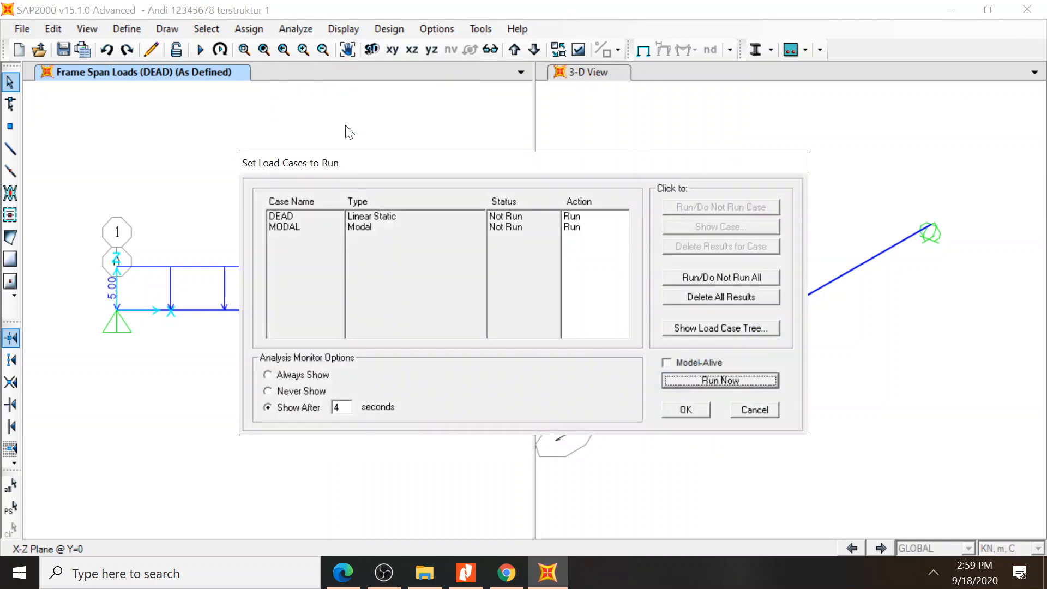
pyautogui.click(286, 226)
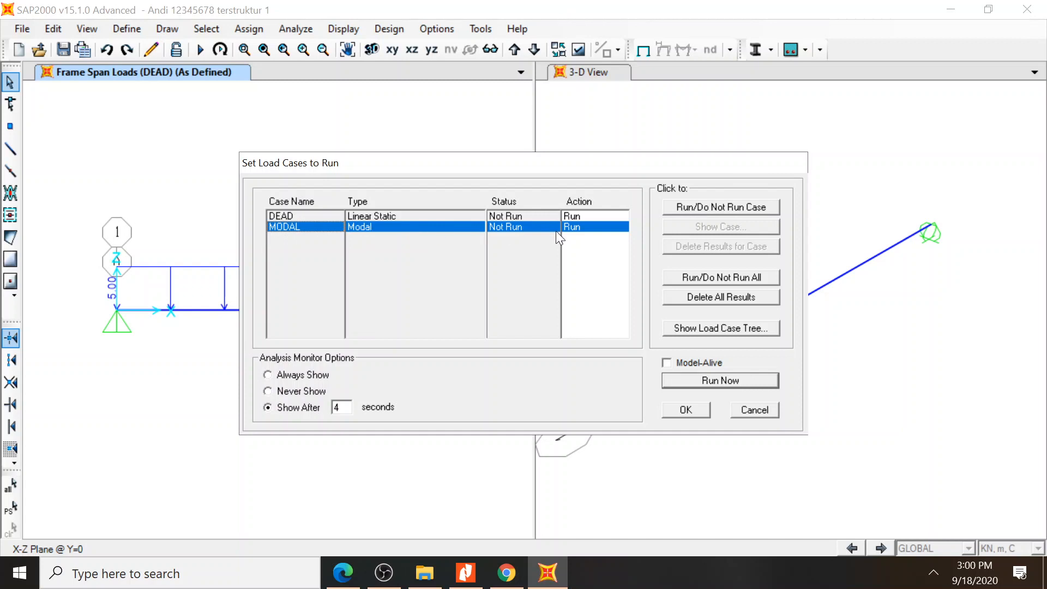
pyautogui.click(727, 206)
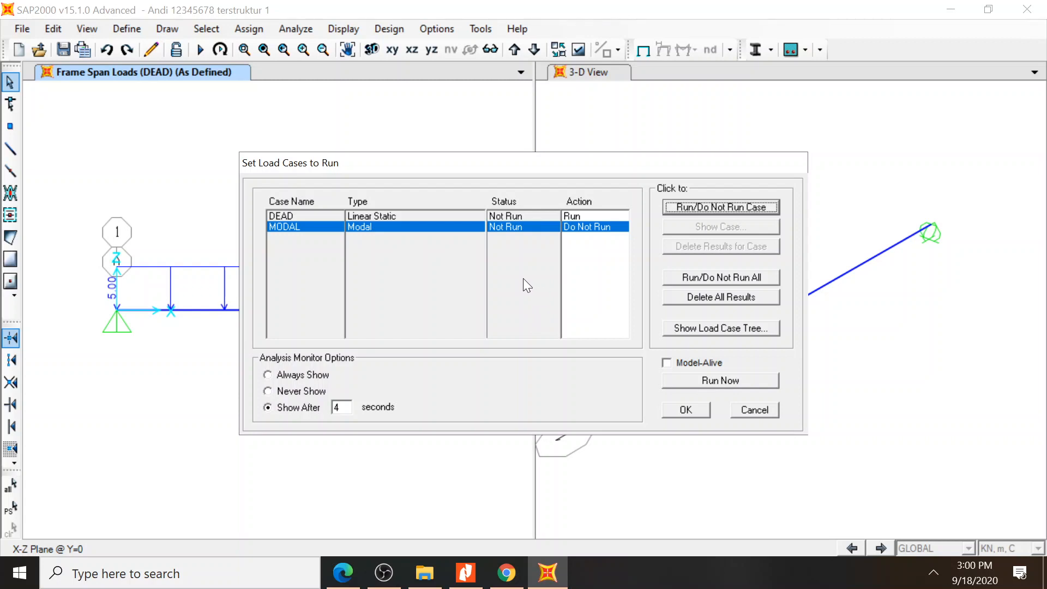
pyautogui.click(729, 380)
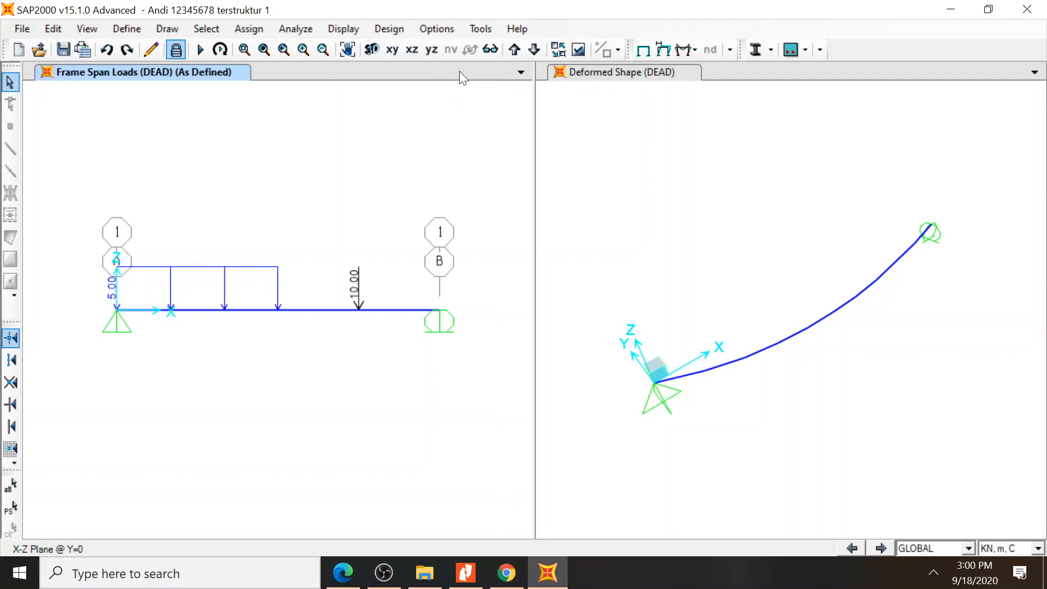
# Add a new view window beside Frame Span Loads and another beside Deformed Shape, then return to the Frame Span Loads (DEAD) view
pyautogui.click(521, 72)
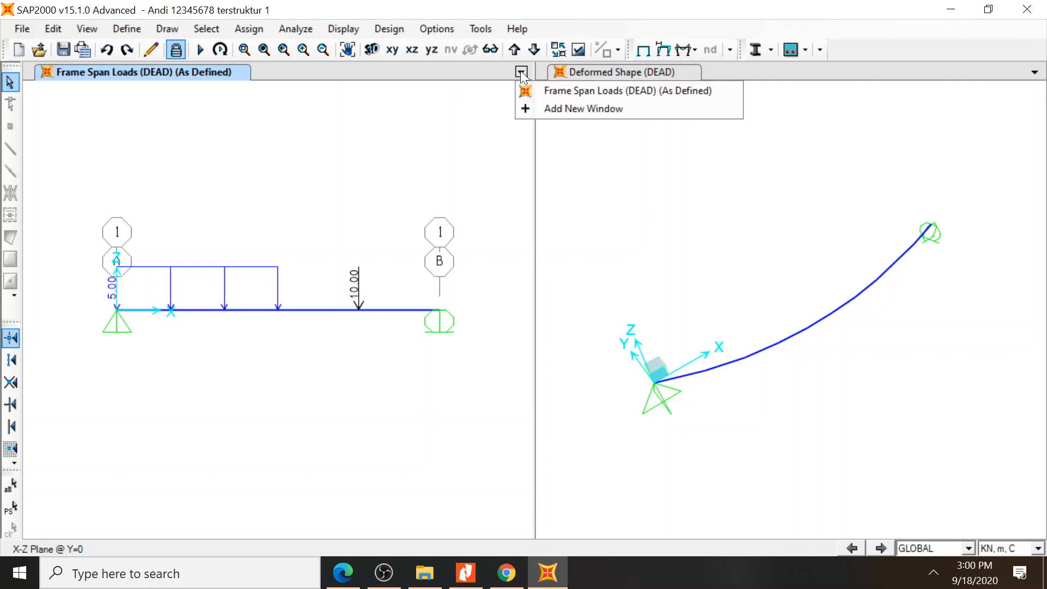
pyautogui.click(535, 106)
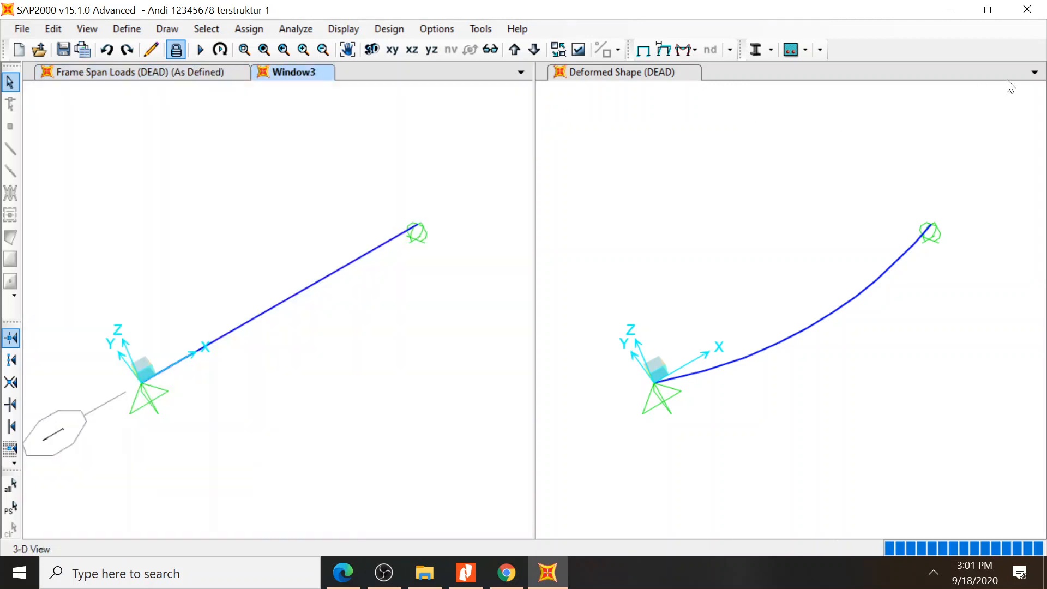
pyautogui.click(1035, 72)
pyautogui.click(1012, 107)
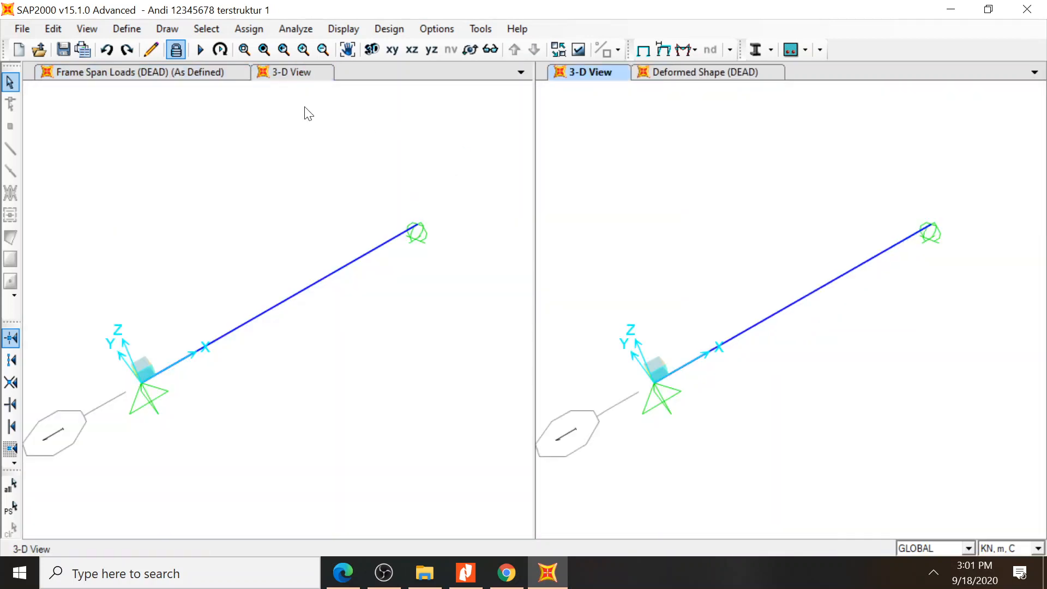
pyautogui.click(161, 74)
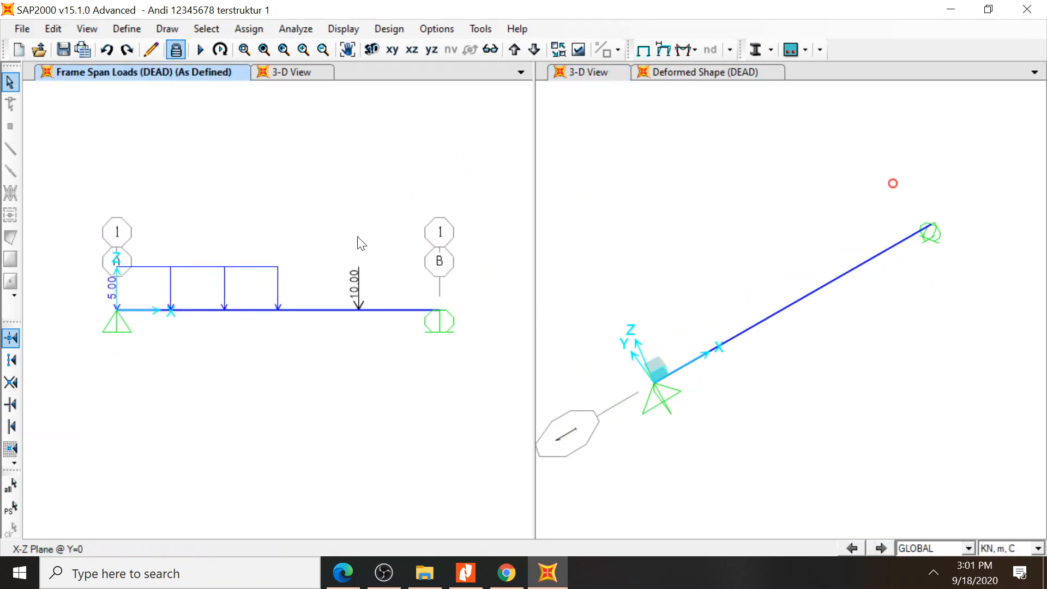
# Set the new view beside Frame Span Loads to the X-Z plane and display the DEAD joint reactions as arrows
pyautogui.click(303, 73)
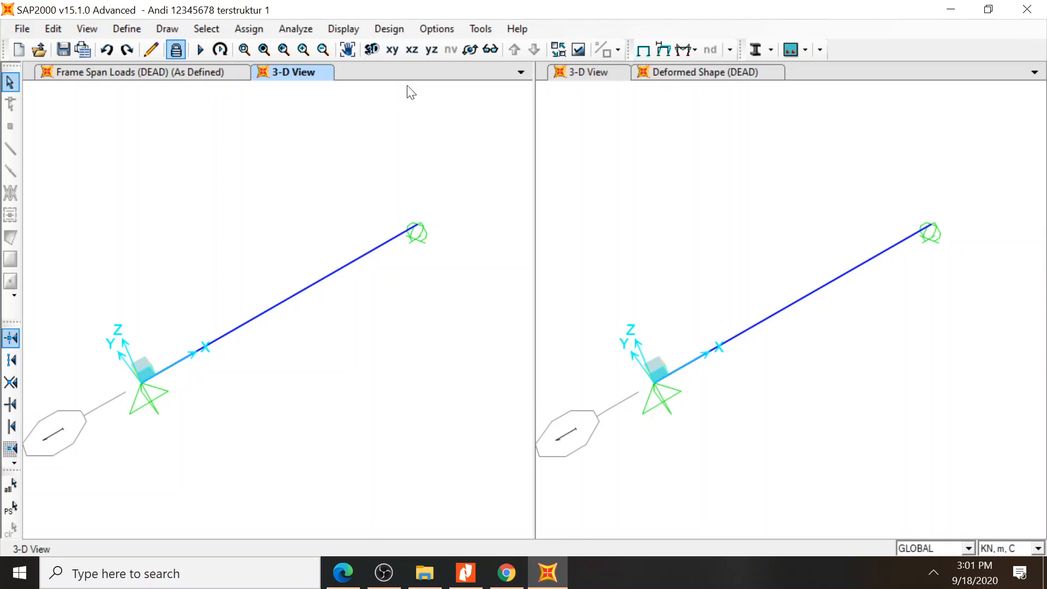
pyautogui.click(412, 51)
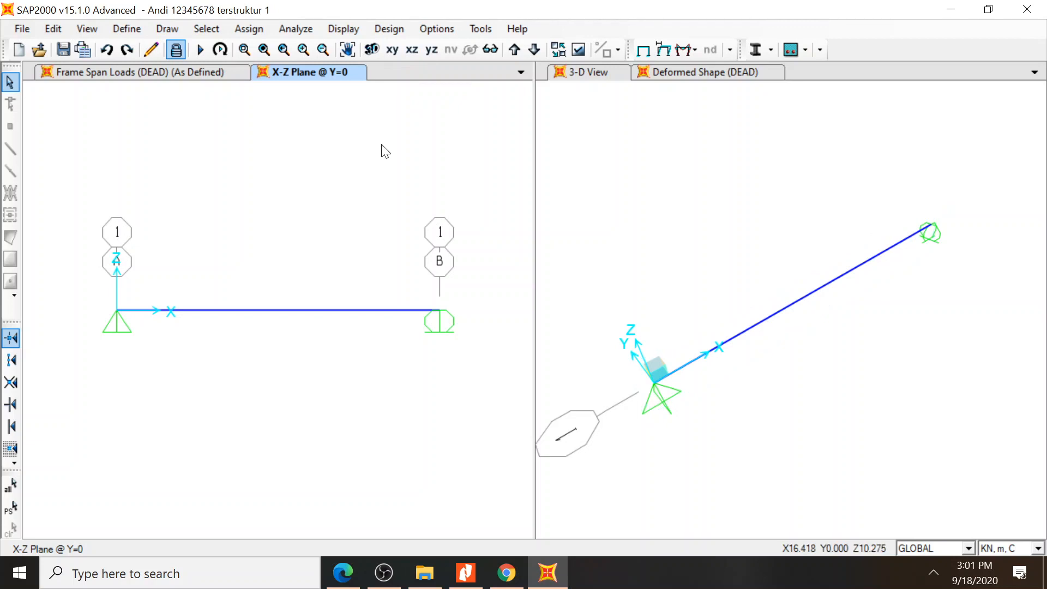
pyautogui.click(695, 50)
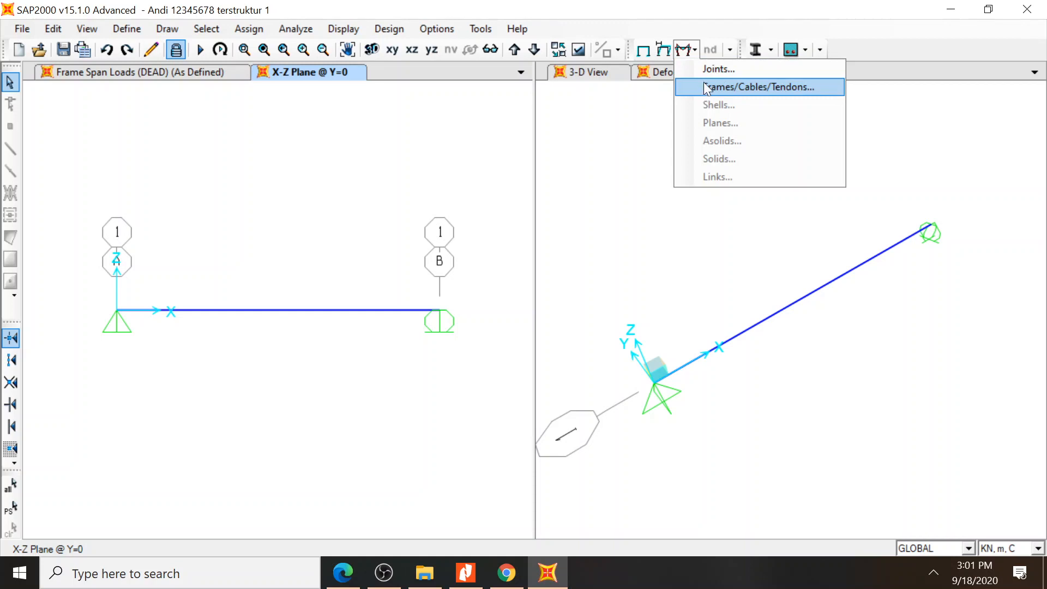
pyautogui.click(704, 73)
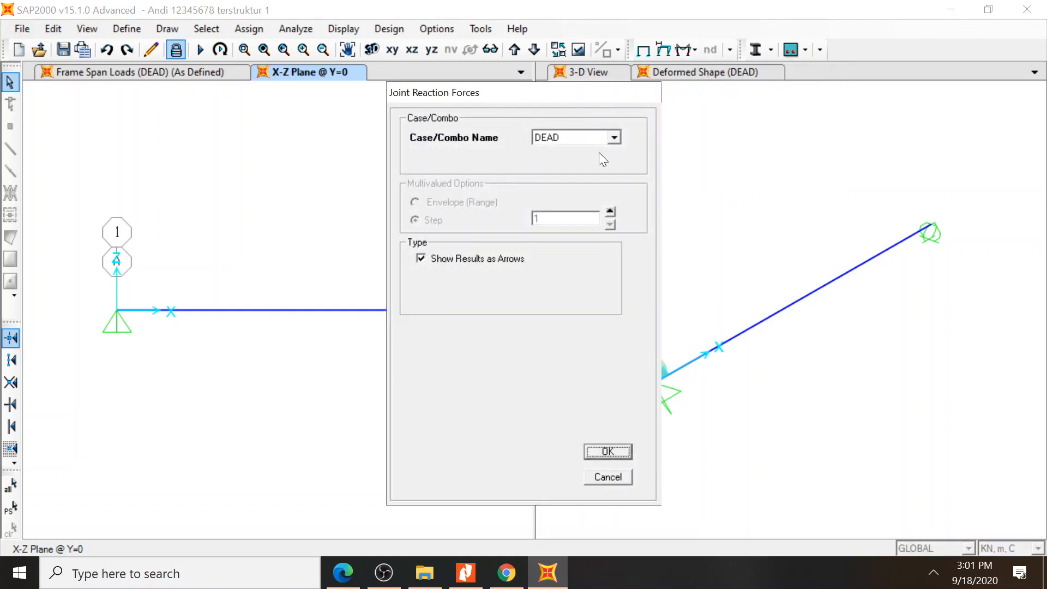
pyautogui.click(612, 450)
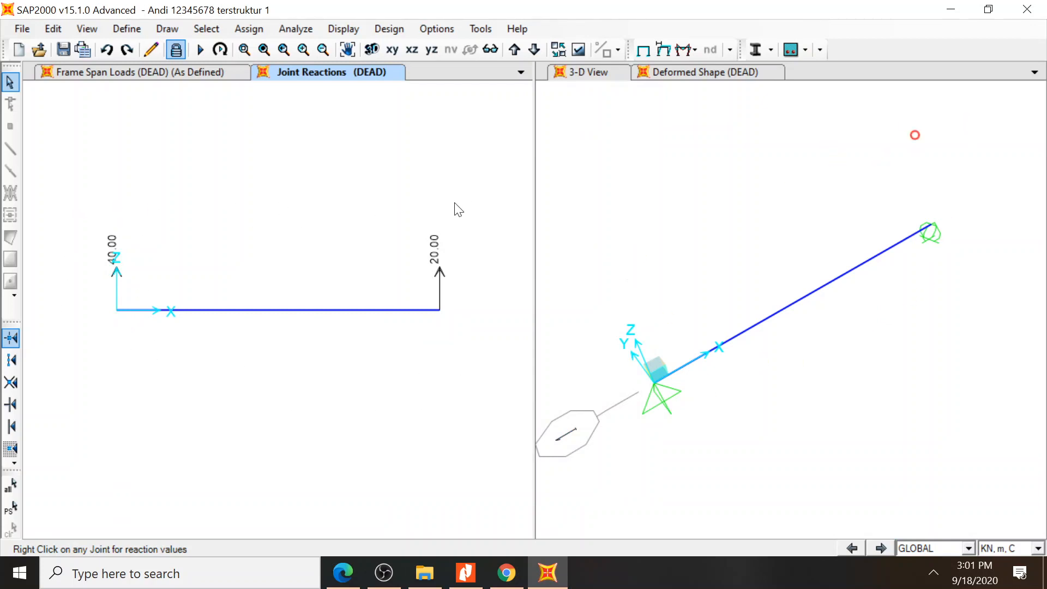
# Display the DEAD Moment 3-3 diagram with values shown in the 3-D view beside Deformed Shape
pyautogui.click(589, 123)
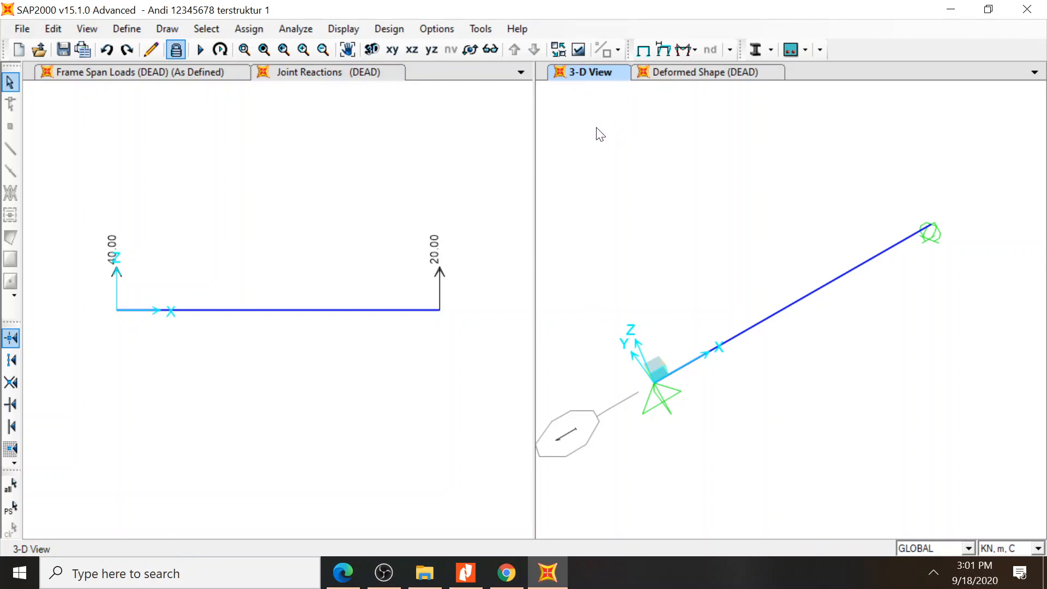
pyautogui.click(695, 50)
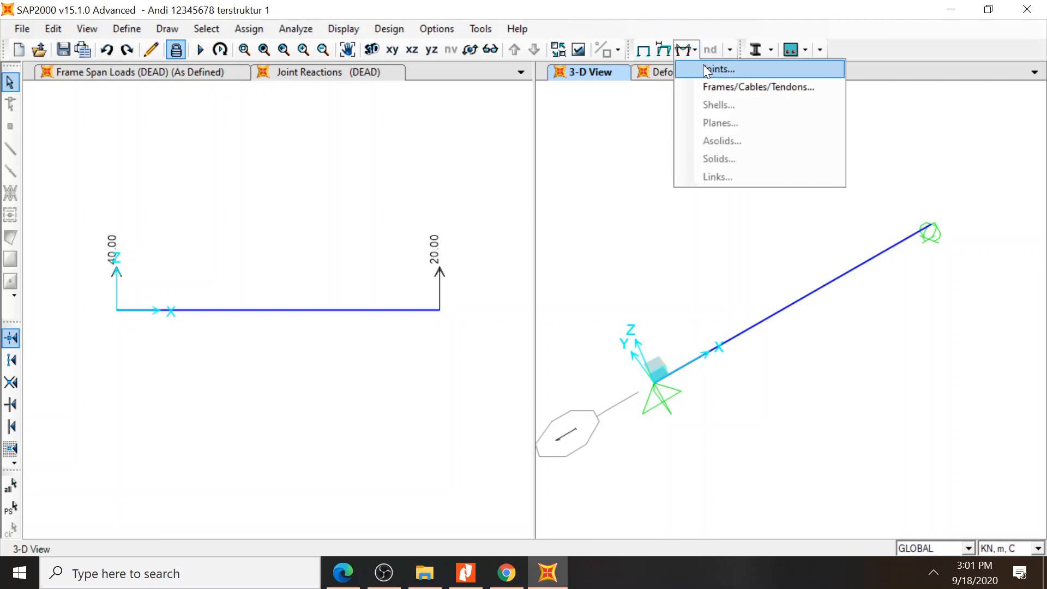
pyautogui.click(704, 90)
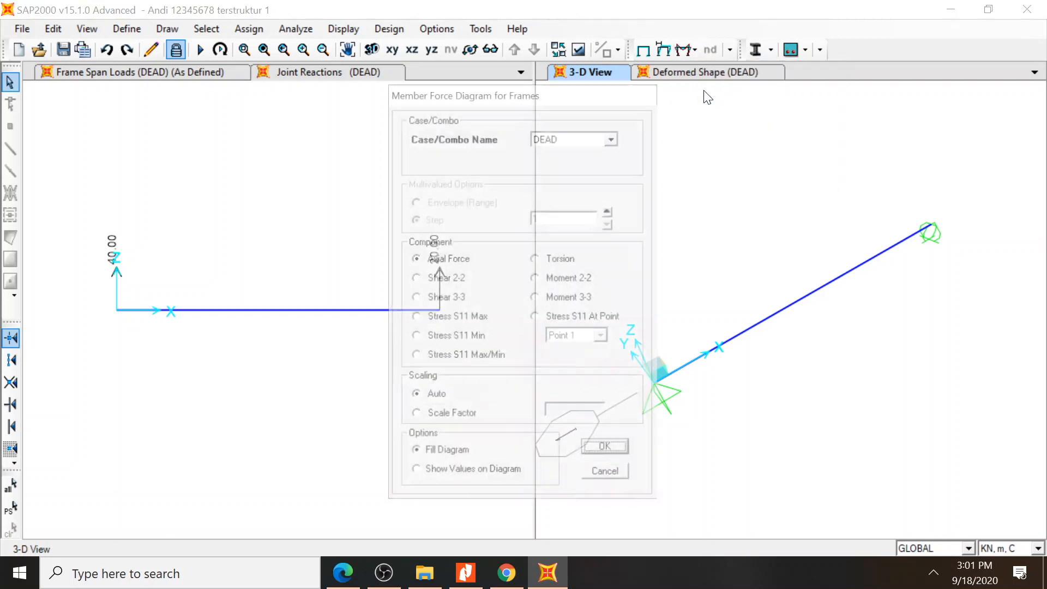
pyautogui.click(589, 302)
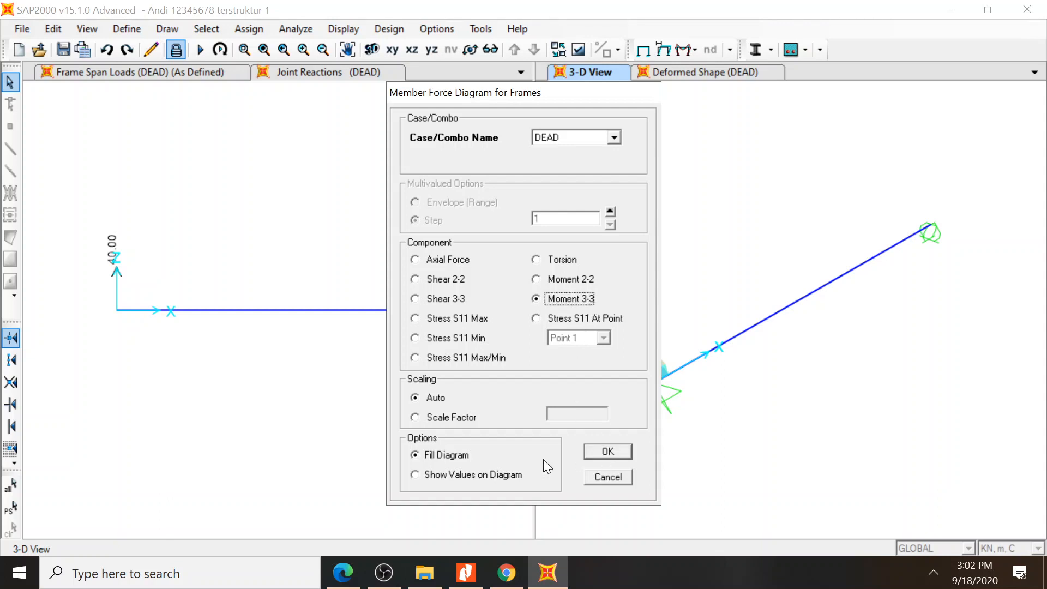
pyautogui.click(427, 477)
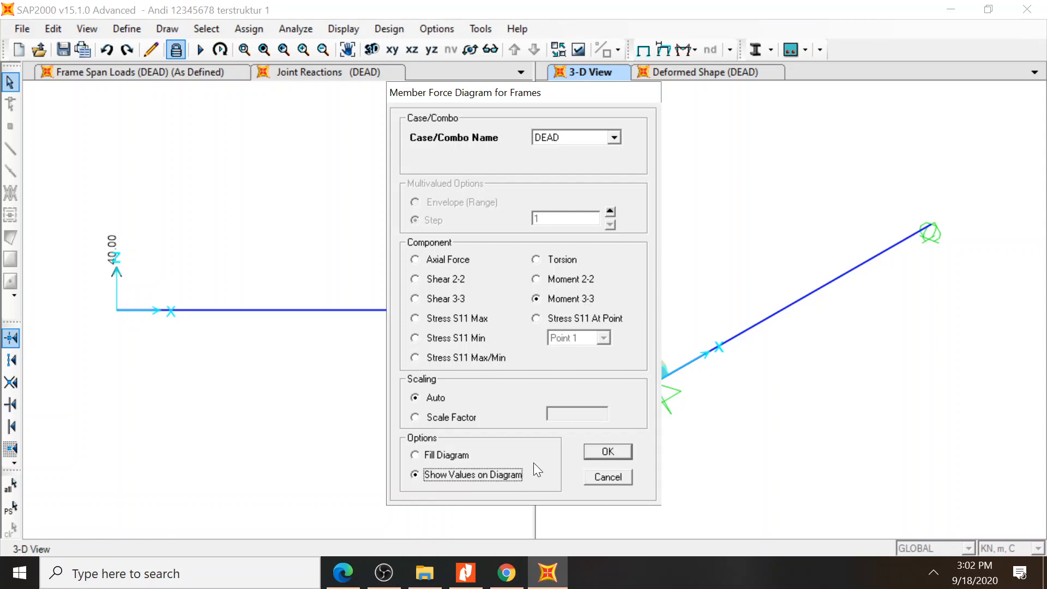
pyautogui.click(594, 452)
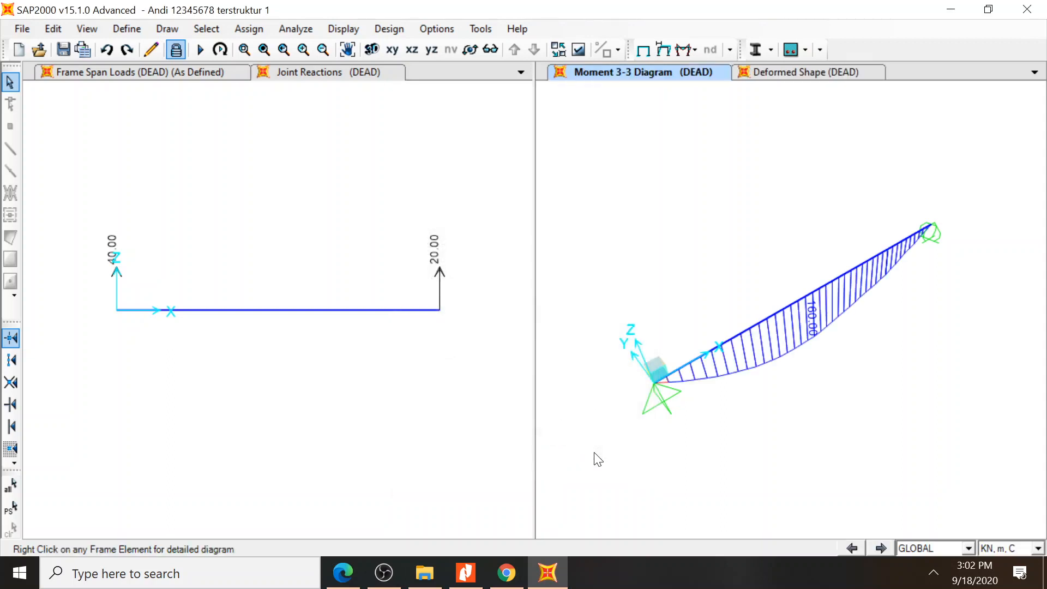
# Set both the Moment 3-3 Diagram view and the Deformed Shape view to the X-Z plane
pyautogui.click(413, 50)
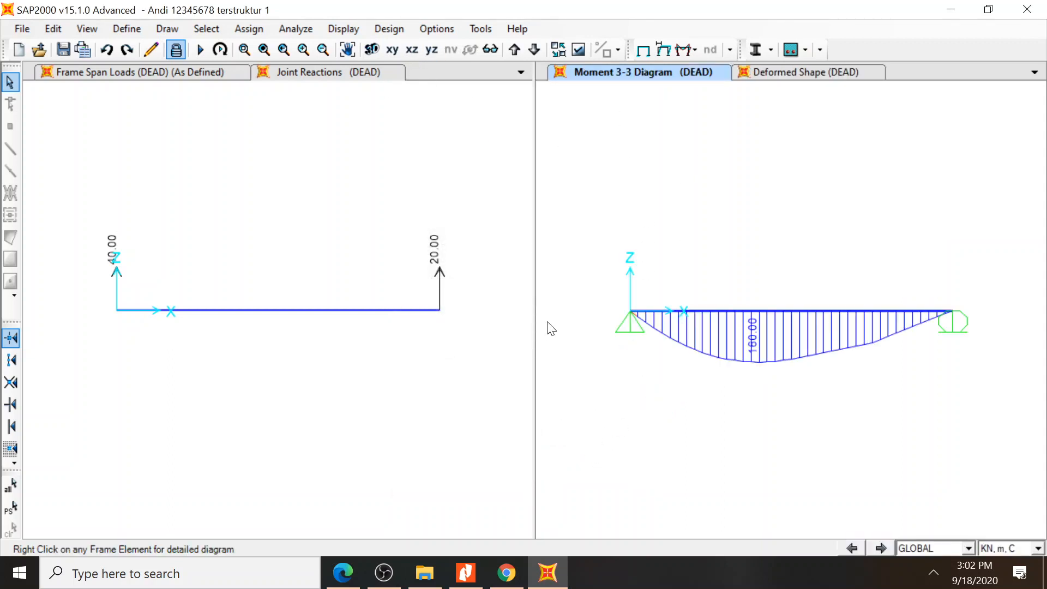
pyautogui.moveTo(661, 313)
pyautogui.moveTo(751, 310)
pyautogui.click(815, 74)
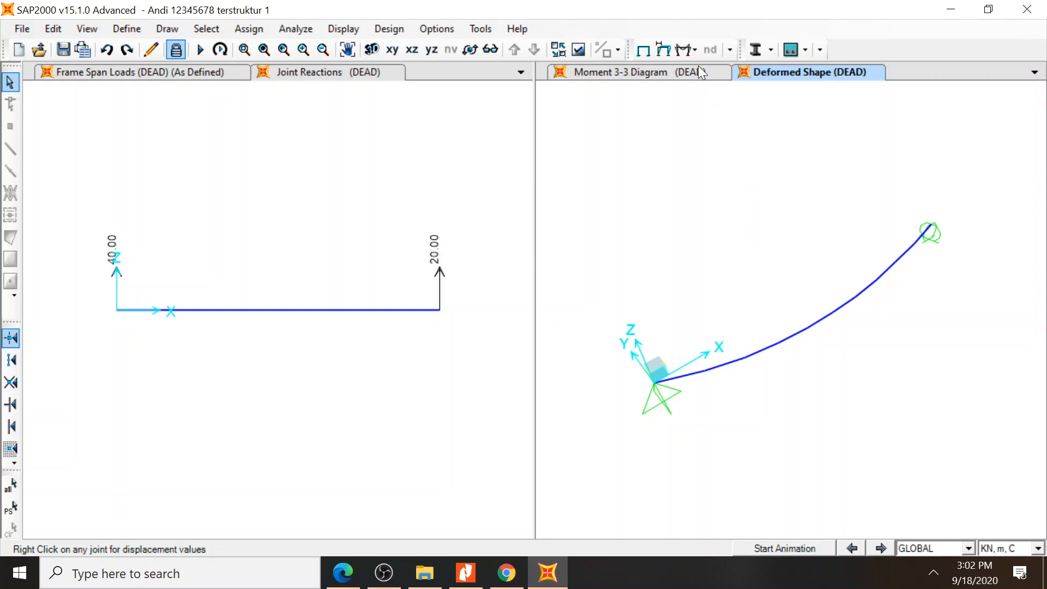
pyautogui.click(412, 51)
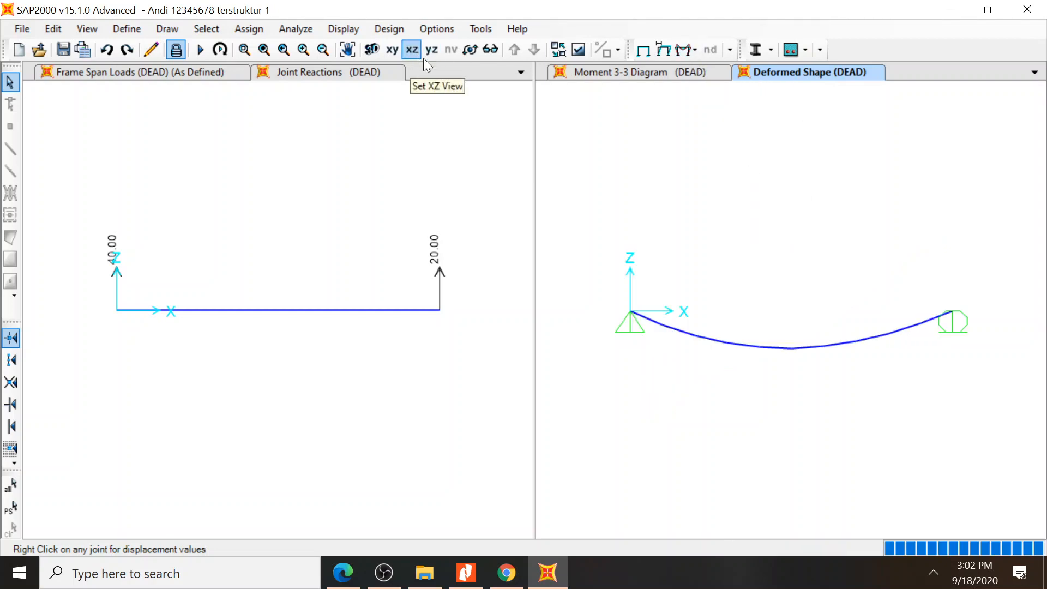
# Display the DEAD Shear 2-2 frame force diagram with values shown in place of the deformed shape
pyautogui.click(695, 49)
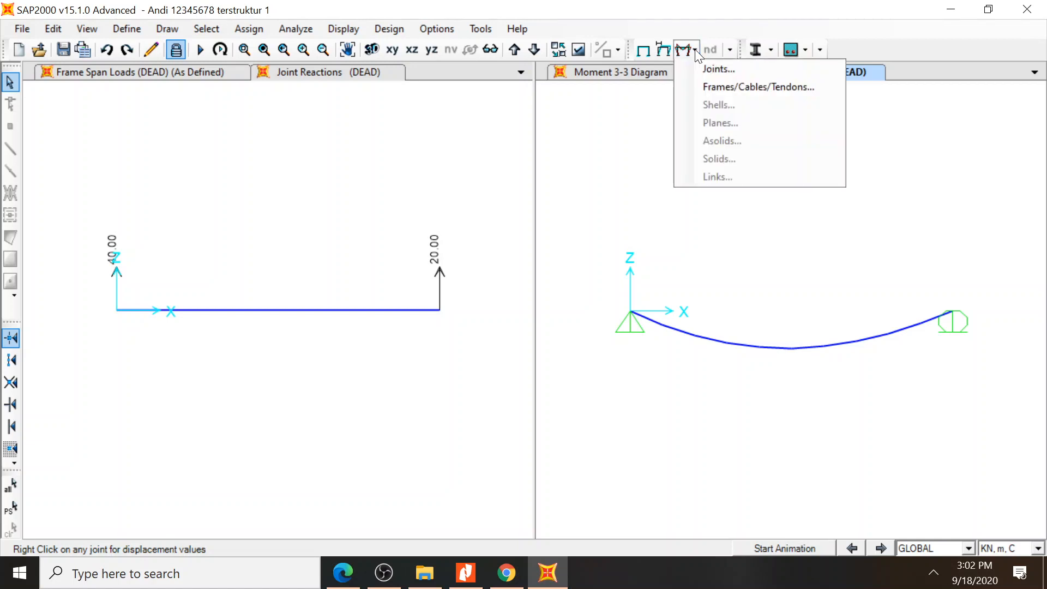
pyautogui.click(711, 87)
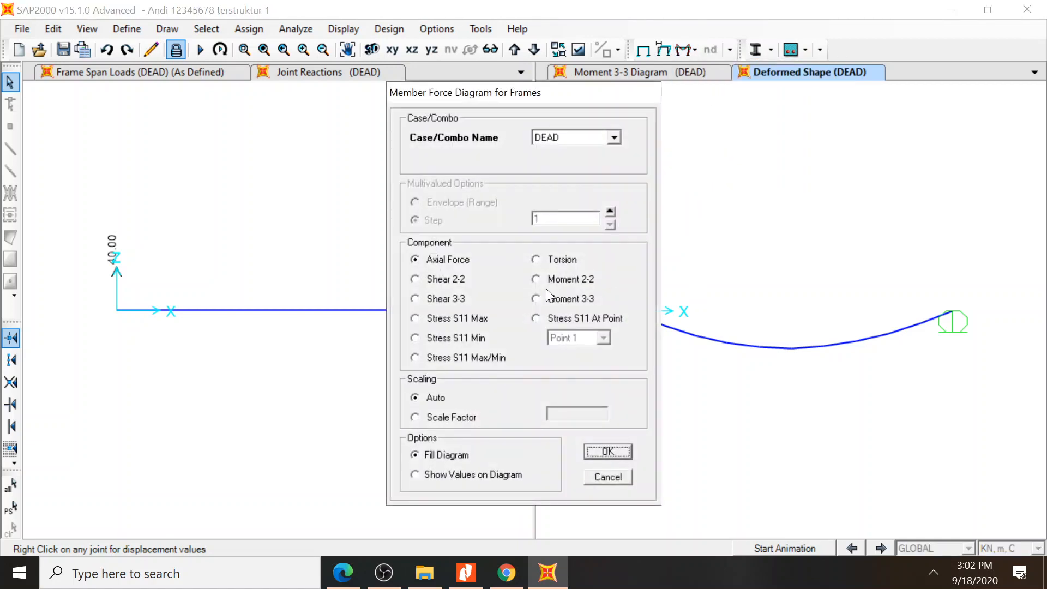
pyautogui.click(438, 279)
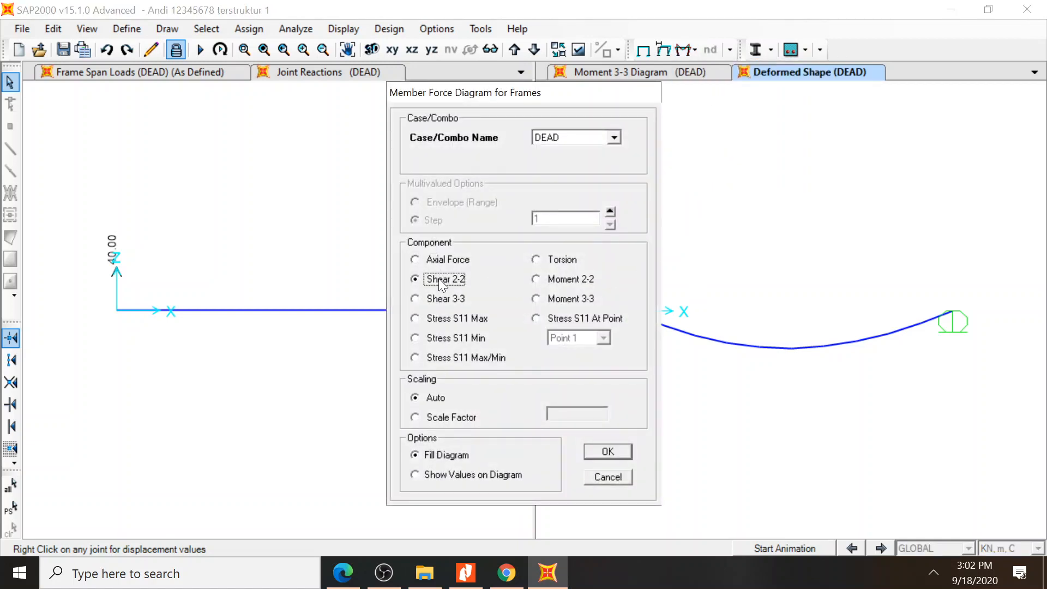
pyautogui.click(608, 452)
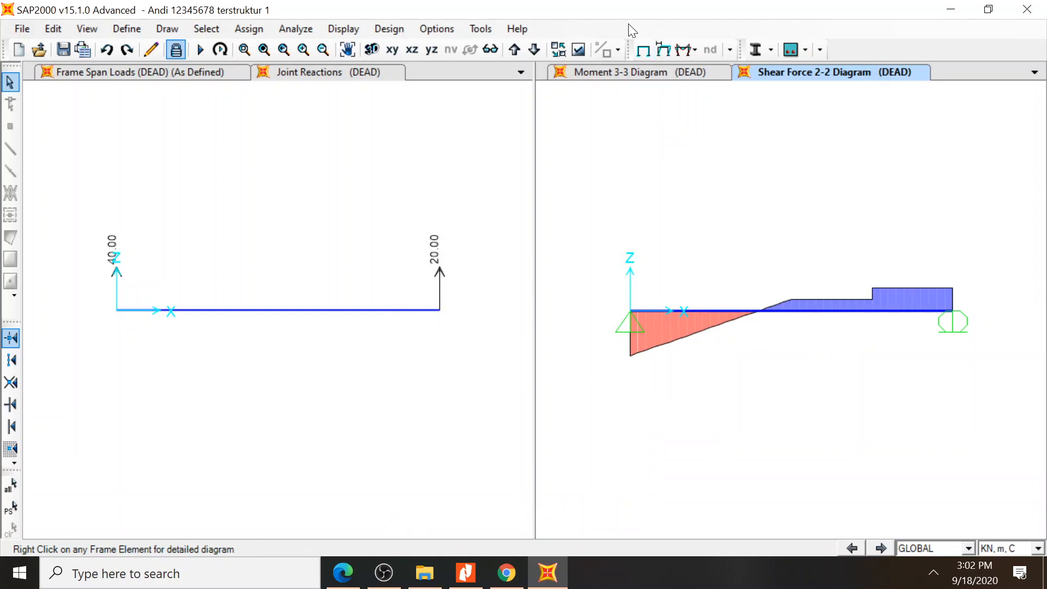
pyautogui.click(695, 50)
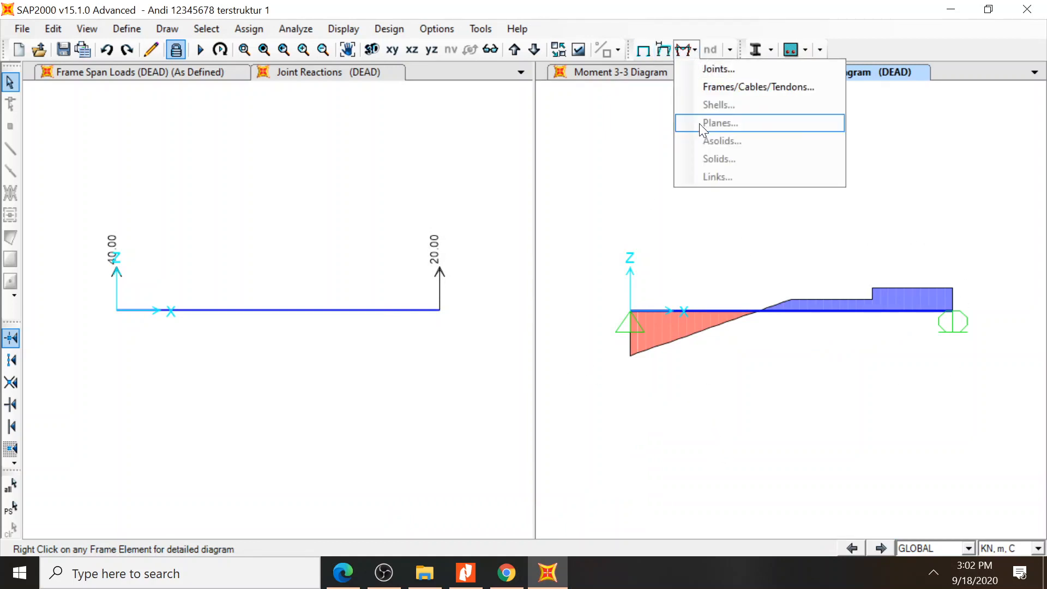
pyautogui.click(713, 86)
pyautogui.click(483, 479)
pyautogui.click(590, 452)
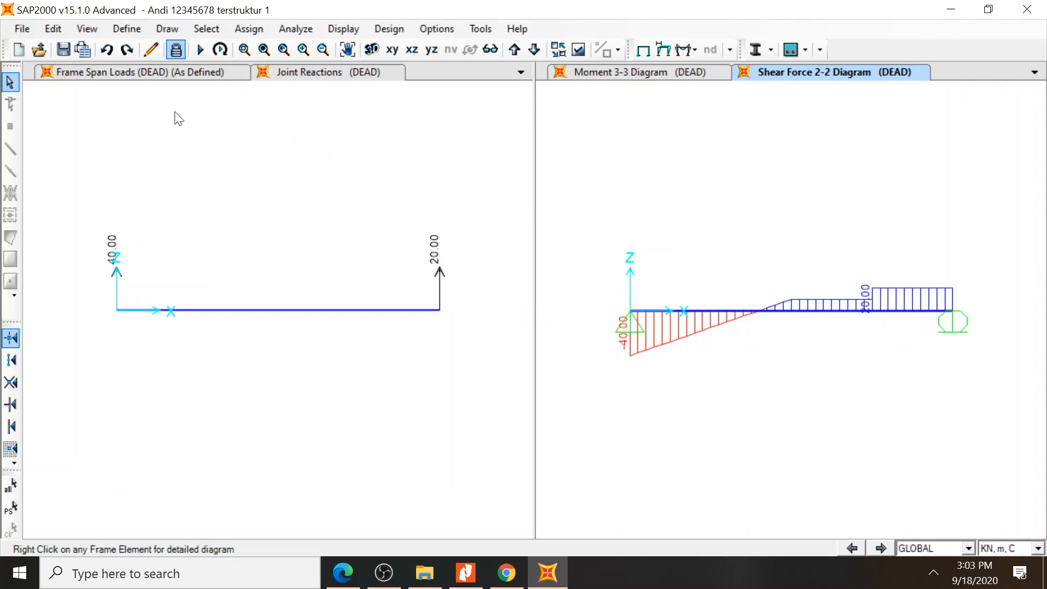
pyautogui.click(164, 87)
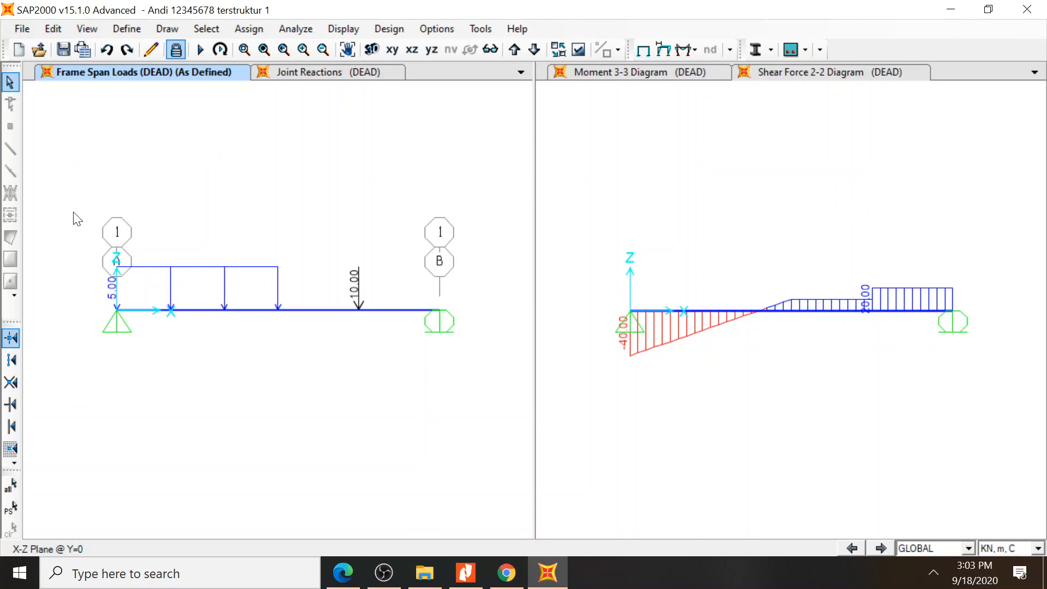
pyautogui.click(297, 74)
pyautogui.click(630, 72)
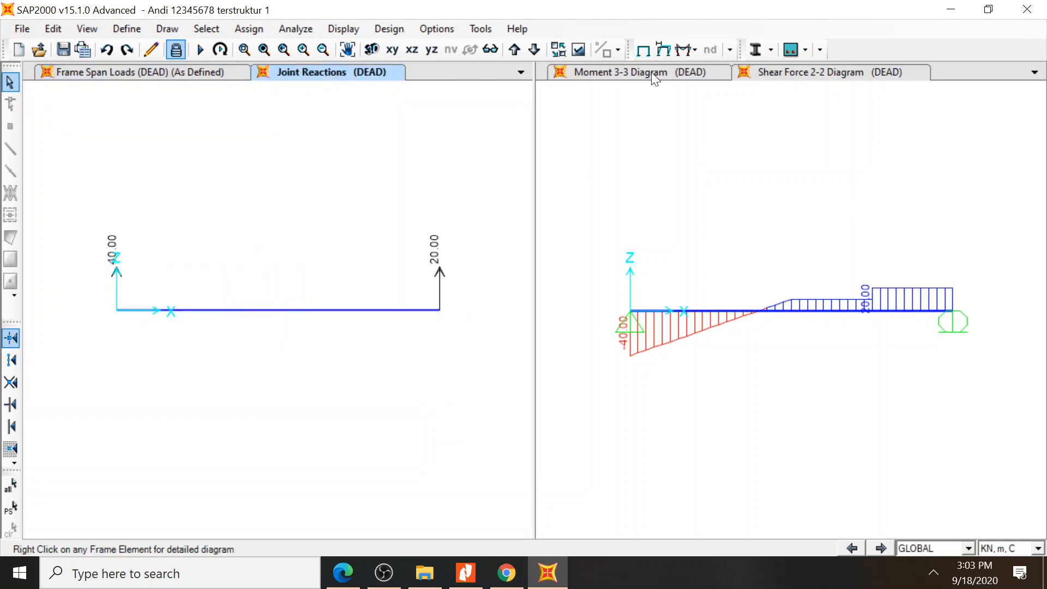
pyautogui.click(837, 74)
# Print the Frame Span Loads (DEAD) view graphics to a PDF named load in the tugas terstruktur 1 folder
pyautogui.click(211, 77)
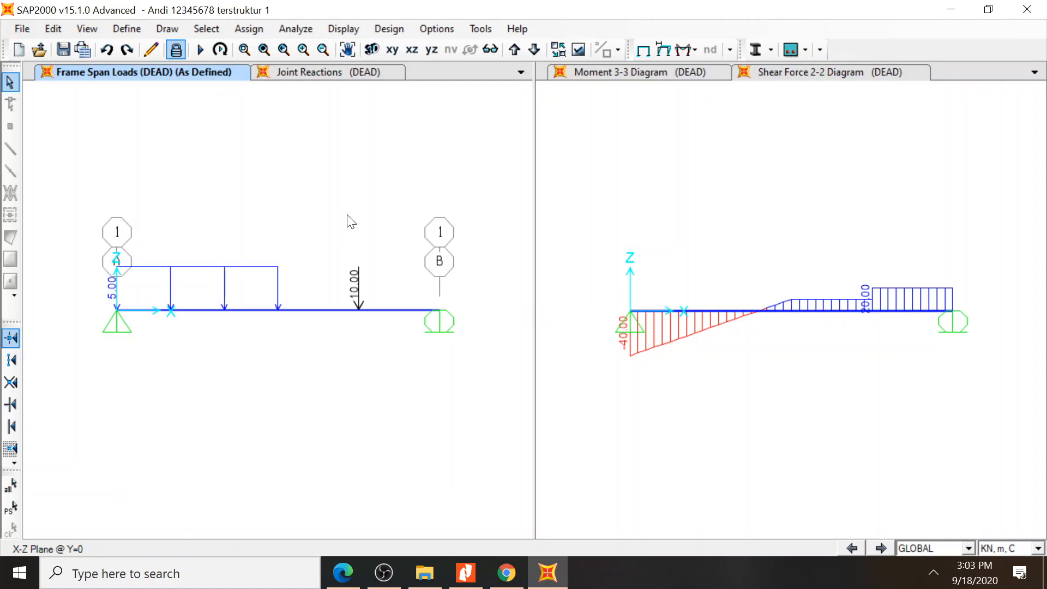
pyautogui.click(19, 30)
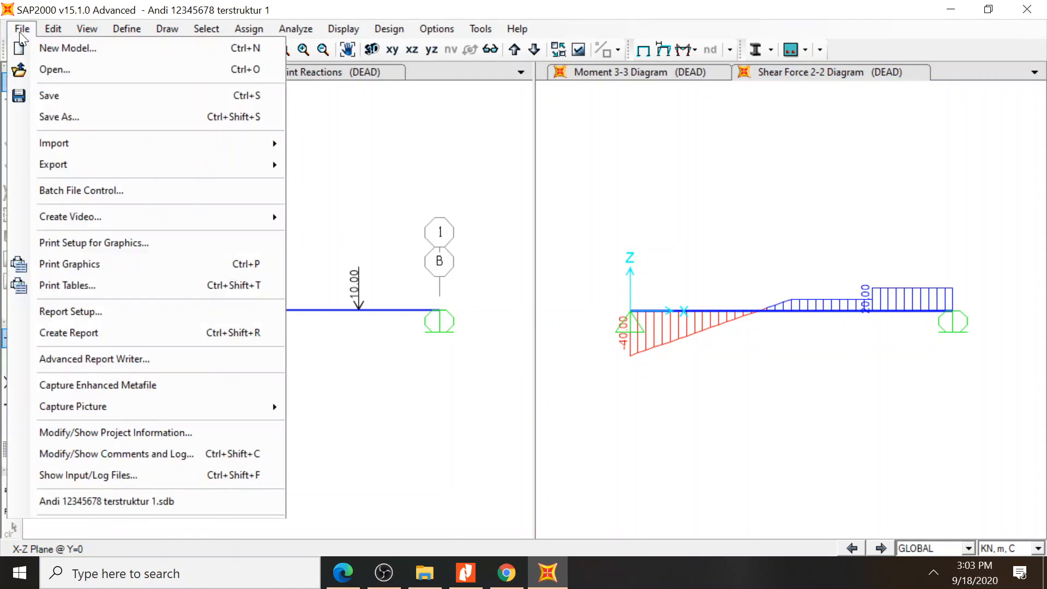
pyautogui.click(60, 264)
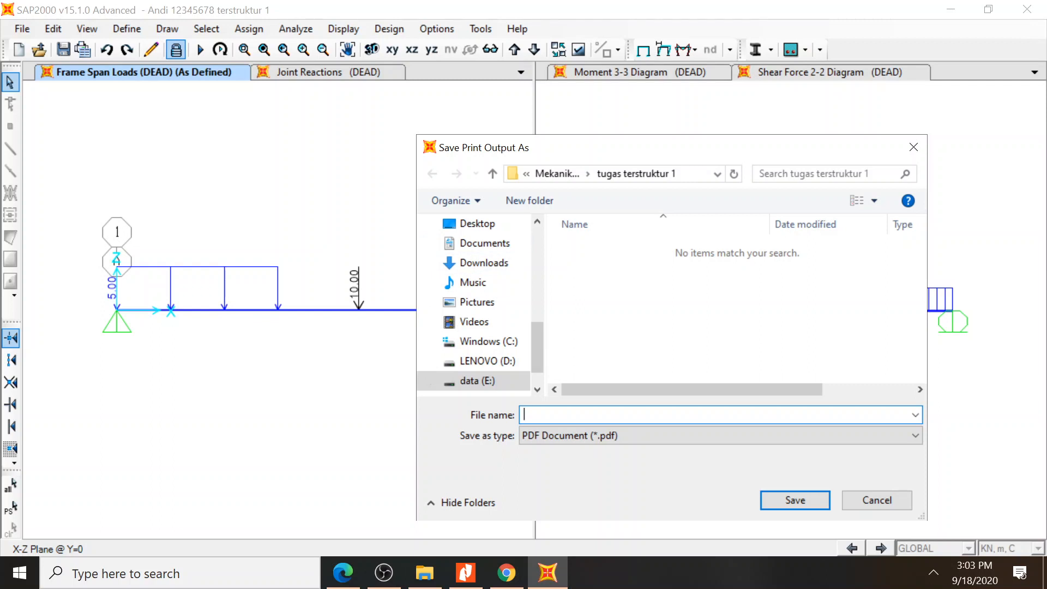
pyautogui.write('beban')
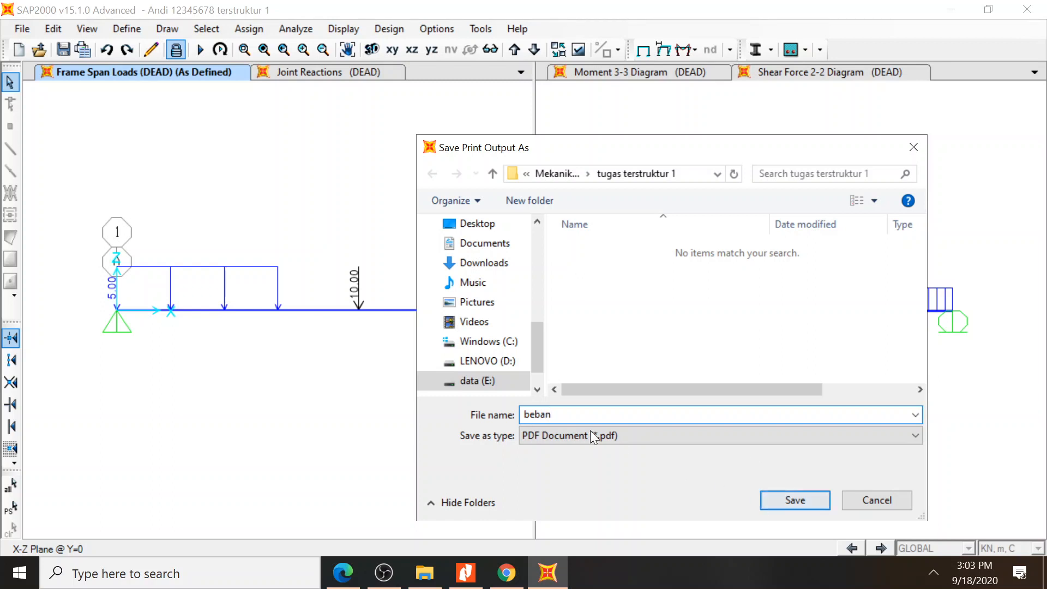
pyautogui.moveTo(564, 416); pyautogui.dragTo(450, 416)
pyautogui.write('load')
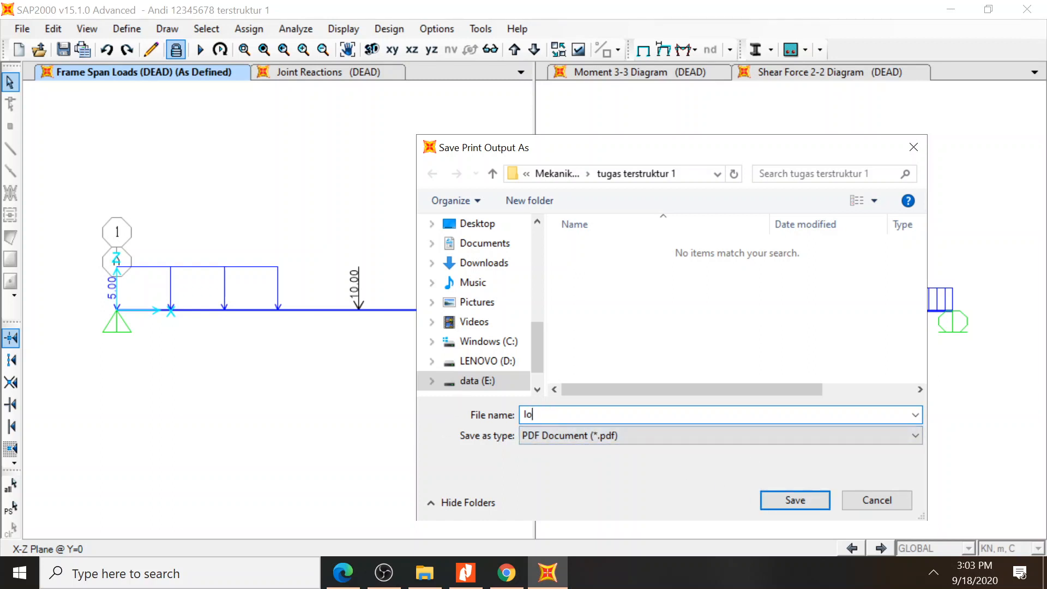
pyautogui.click(781, 500)
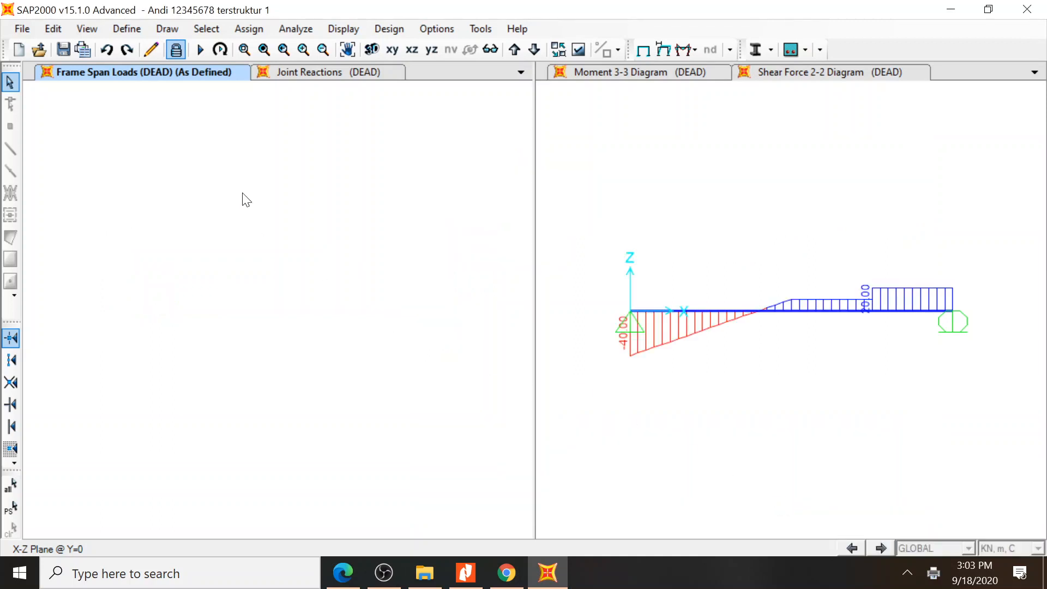
# Print the Joint Reactions (DEAD) view graphics to a PDF named RP
pyautogui.click(332, 76)
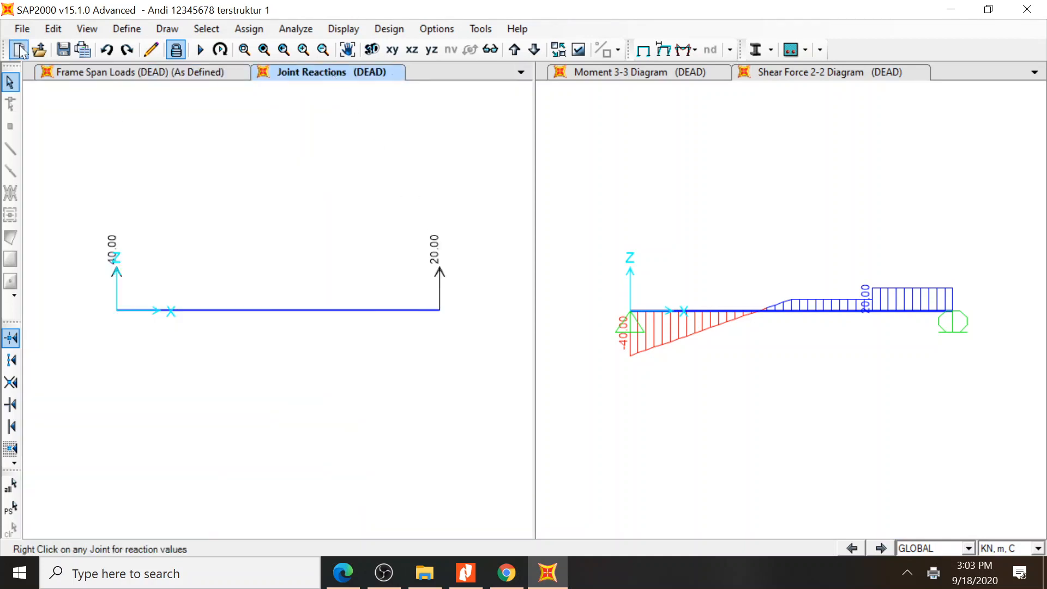
pyautogui.click(19, 28)
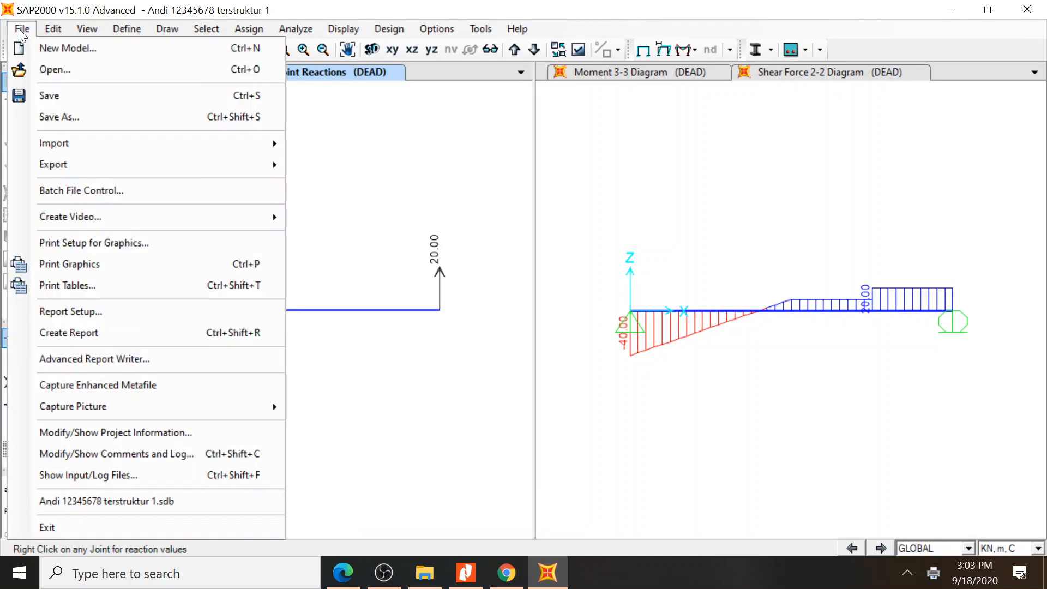
pyautogui.click(79, 265)
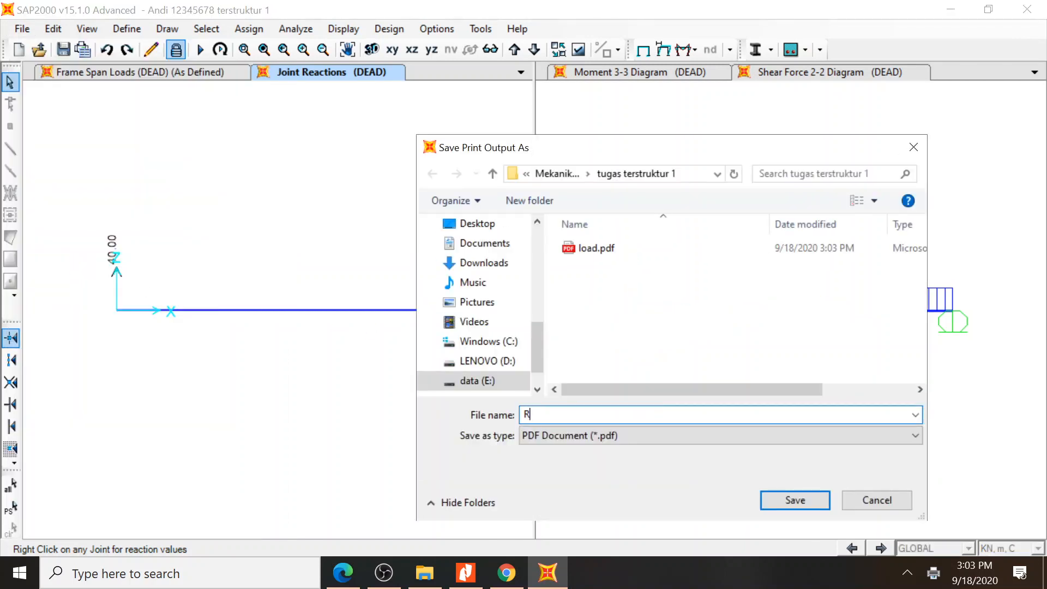
pyautogui.click(793, 502)
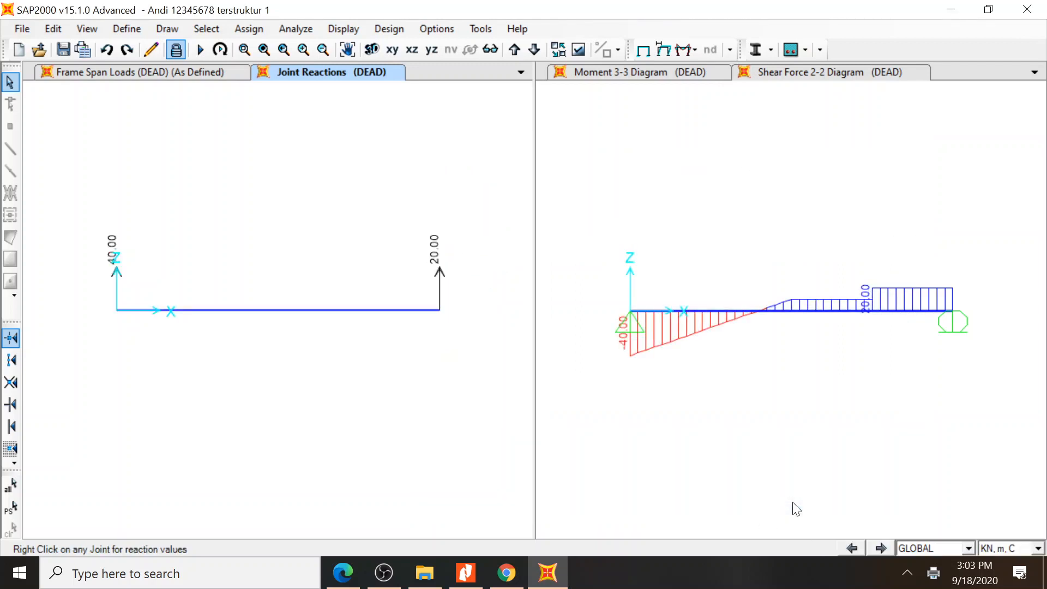
# Print the Moment 3-3 Diagram (DEAD) view graphics to a PDF named momen
pyautogui.click(663, 75)
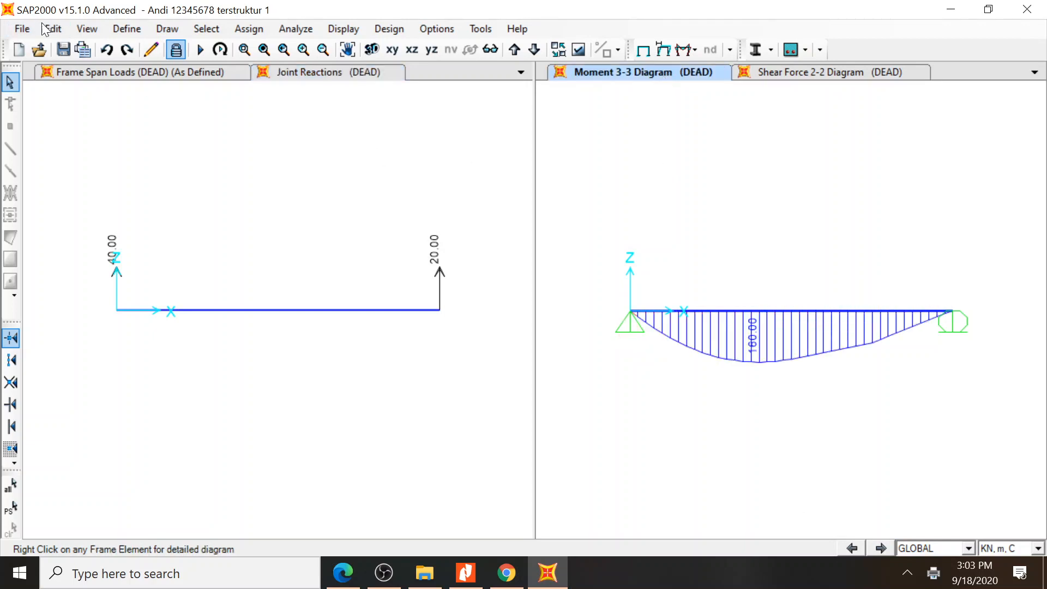
pyautogui.click(21, 28)
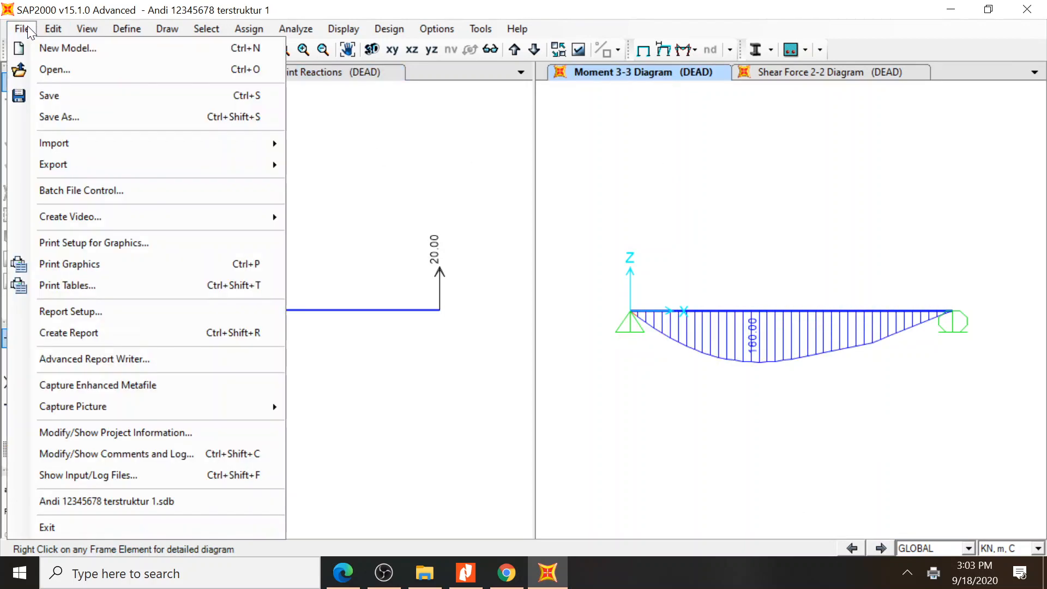
pyautogui.click(68, 267)
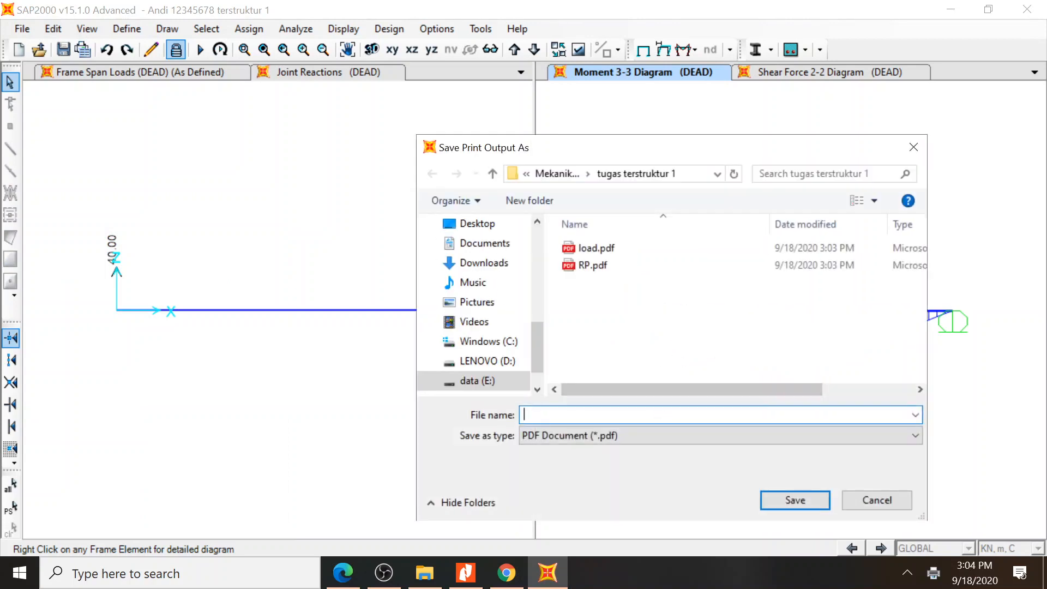
pyautogui.write('moment')
pyautogui.click(763, 499)
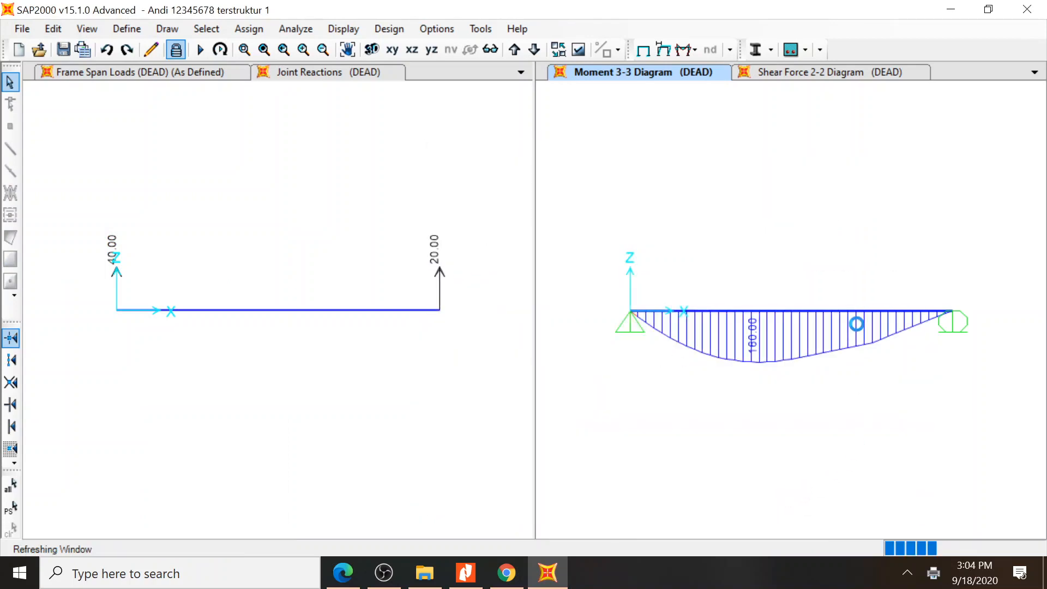
# Print the Shear Force 2-2 Diagram (DEAD) view graphics to a PDF named geser
pyautogui.click(824, 78)
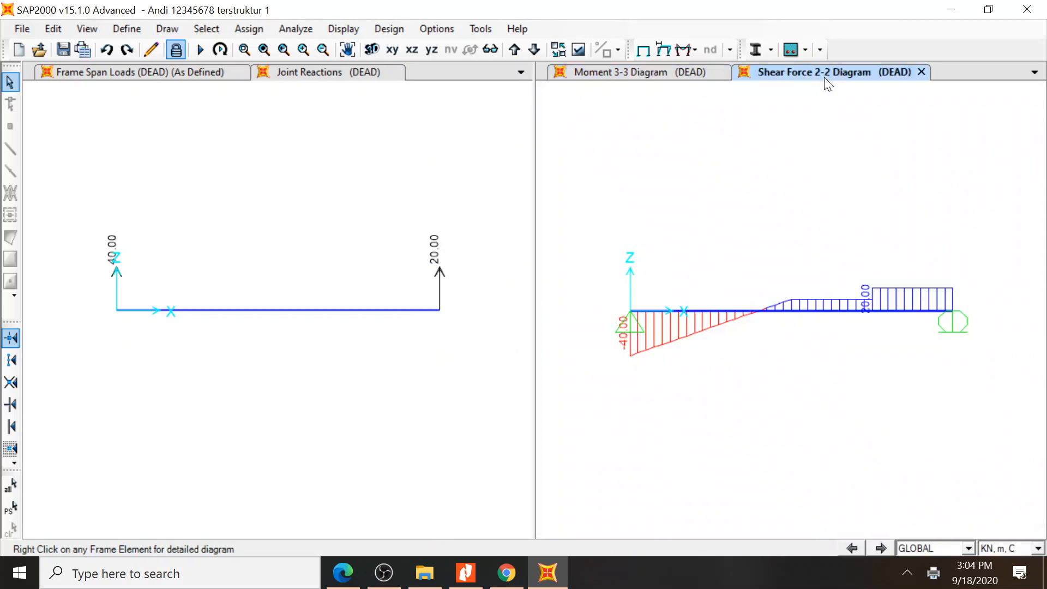
pyautogui.click(20, 29)
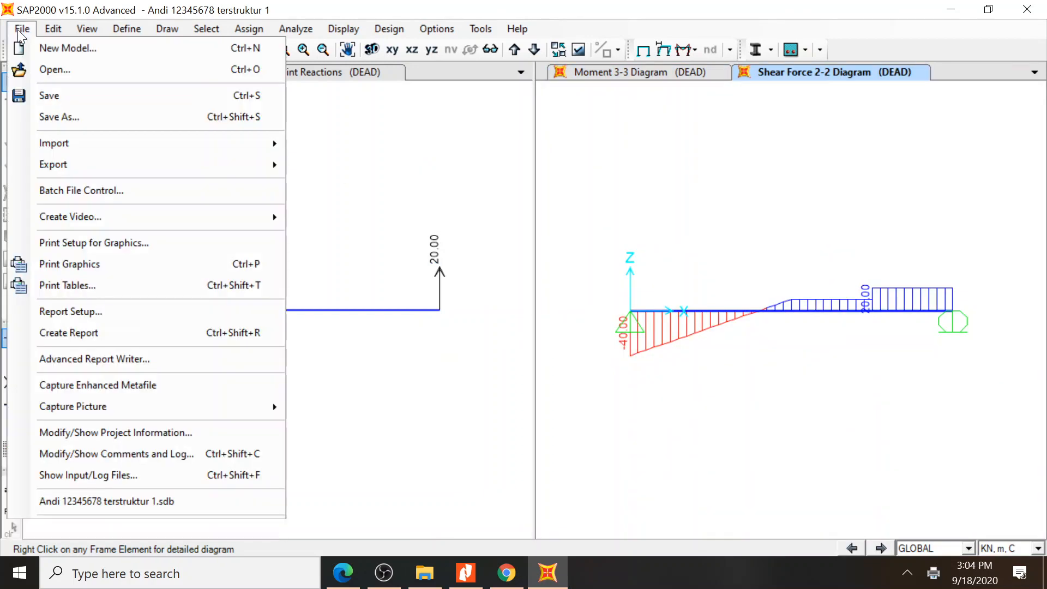
pyautogui.click(64, 269)
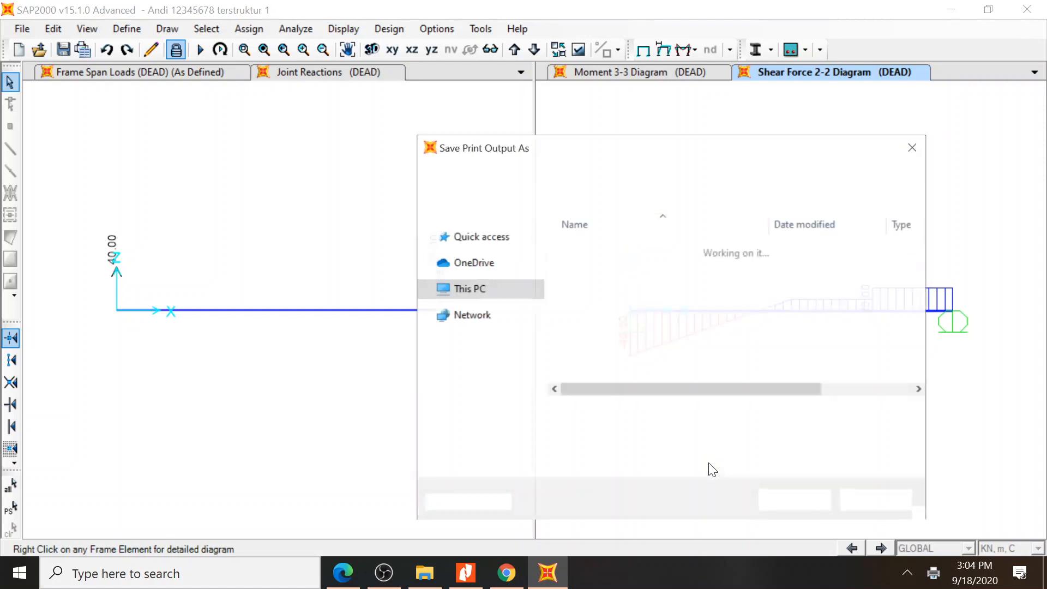
pyautogui.write('geser')
pyautogui.click(775, 496)
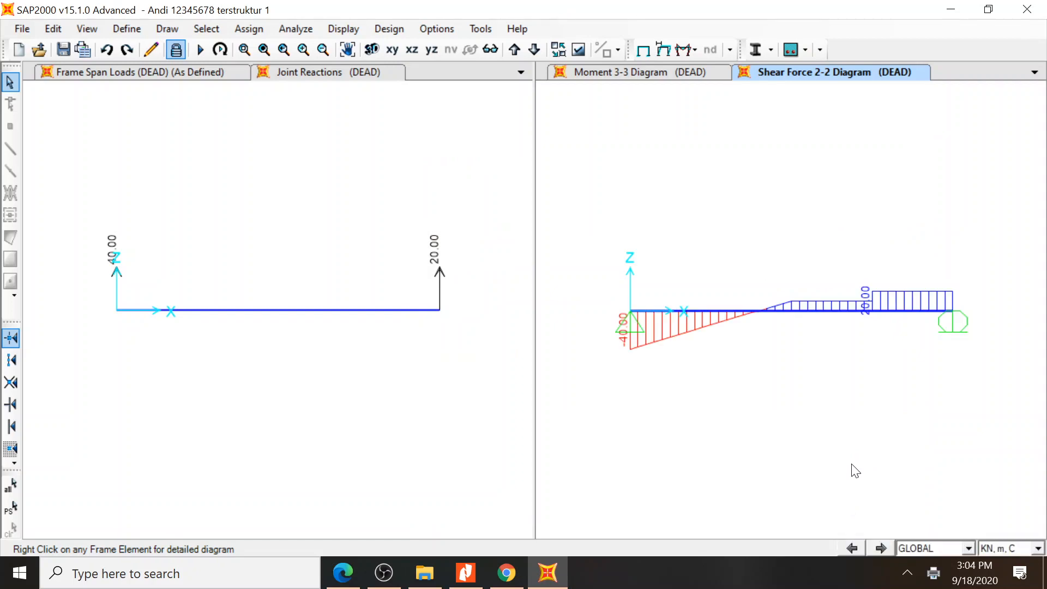
# Switch to File Explorer, open the tugas terstruktur 1 folder in Mekanika Rekayasa III, and check for the printed PDF files
pyautogui.click(425, 573)
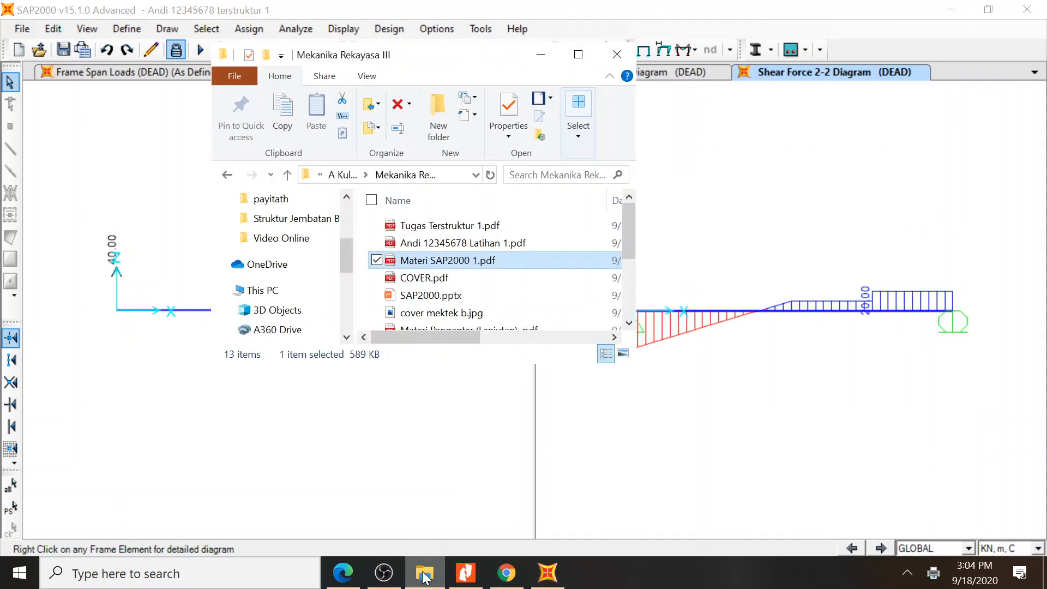
pyautogui.scroll(-1, 346, 260)
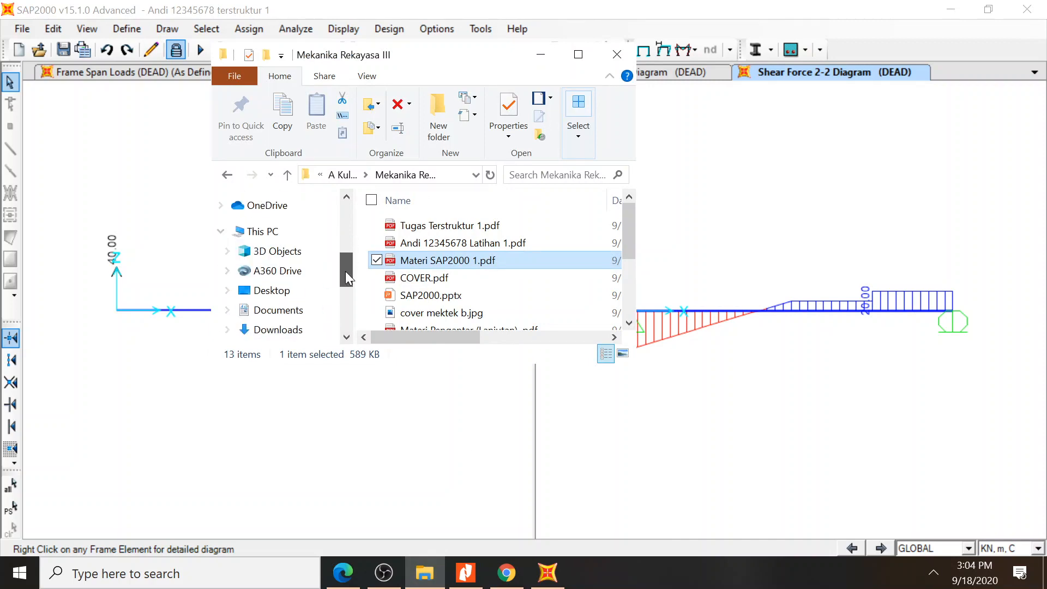
pyautogui.click(407, 175)
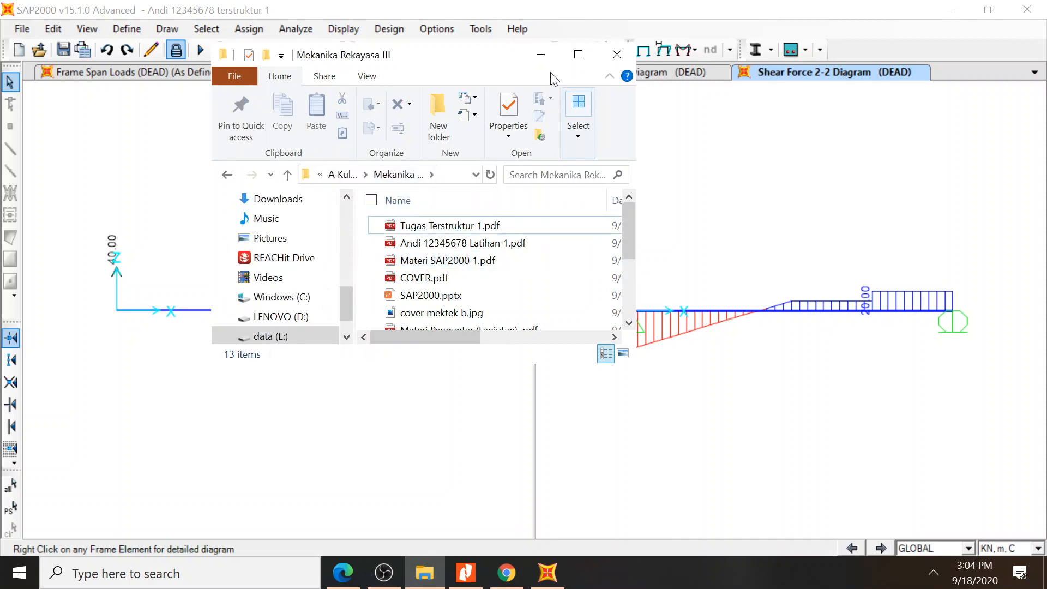
pyautogui.click(578, 54)
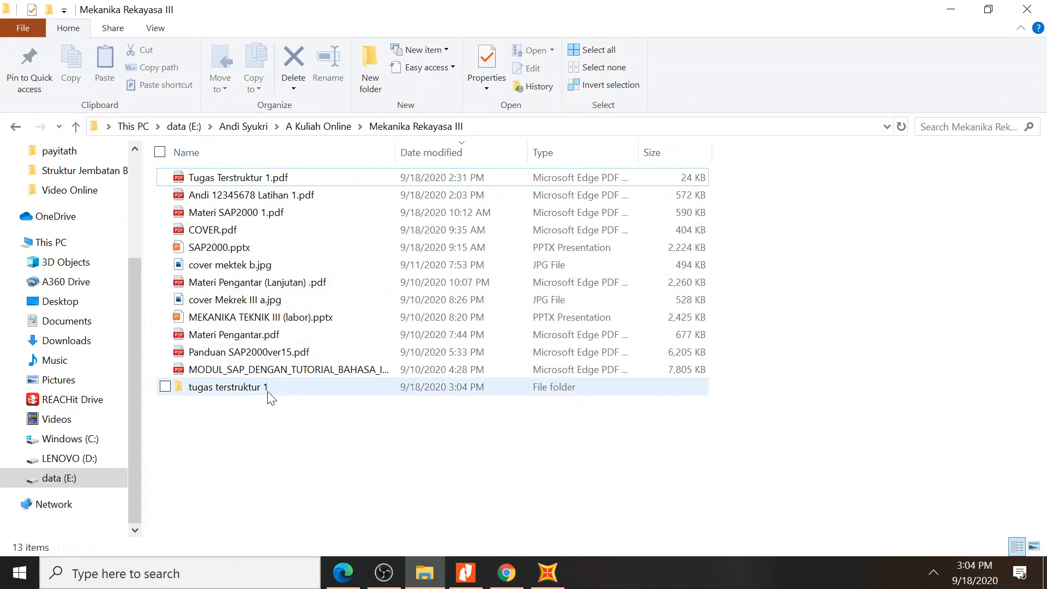
pyautogui.click(268, 390)
pyautogui.doubleClick(267, 391)
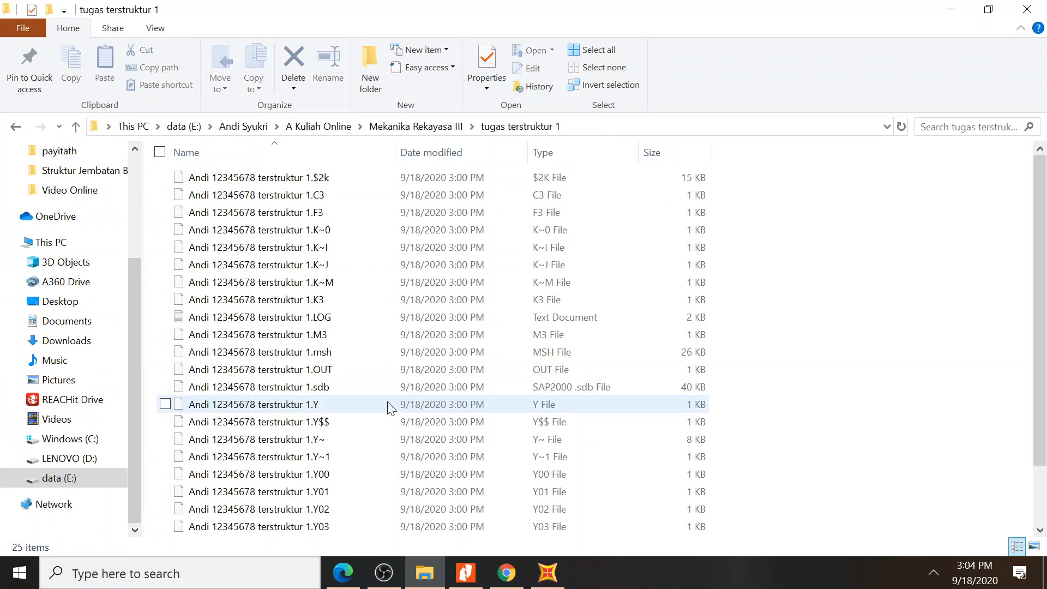
pyautogui.scroll(-2, 385, 417)
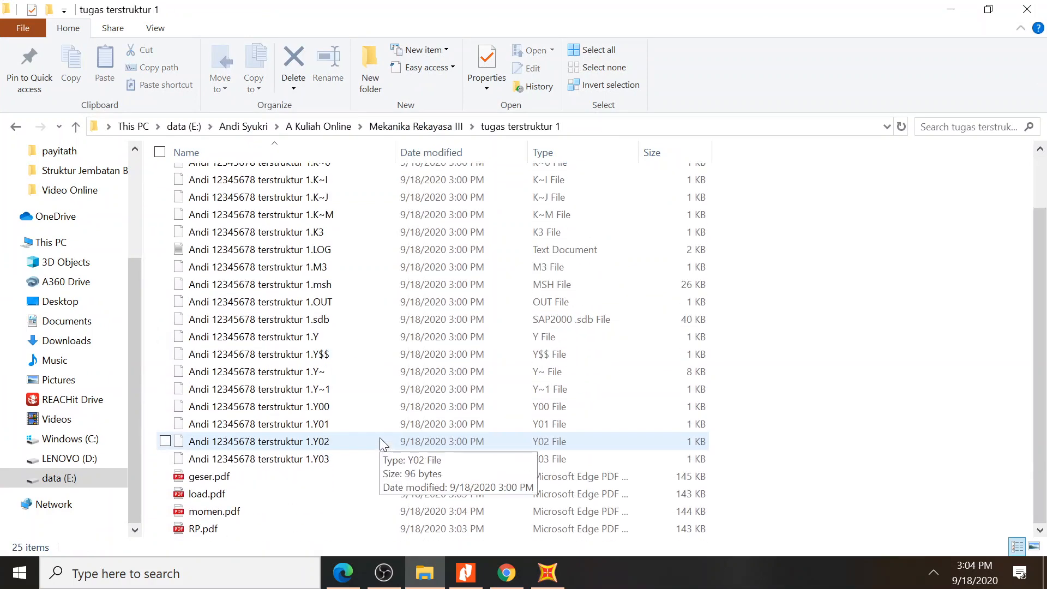
# Sort the folder's files by date modified and open geser.pdf to check the printed shear force diagram
pyautogui.scroll(2, 376, 445)
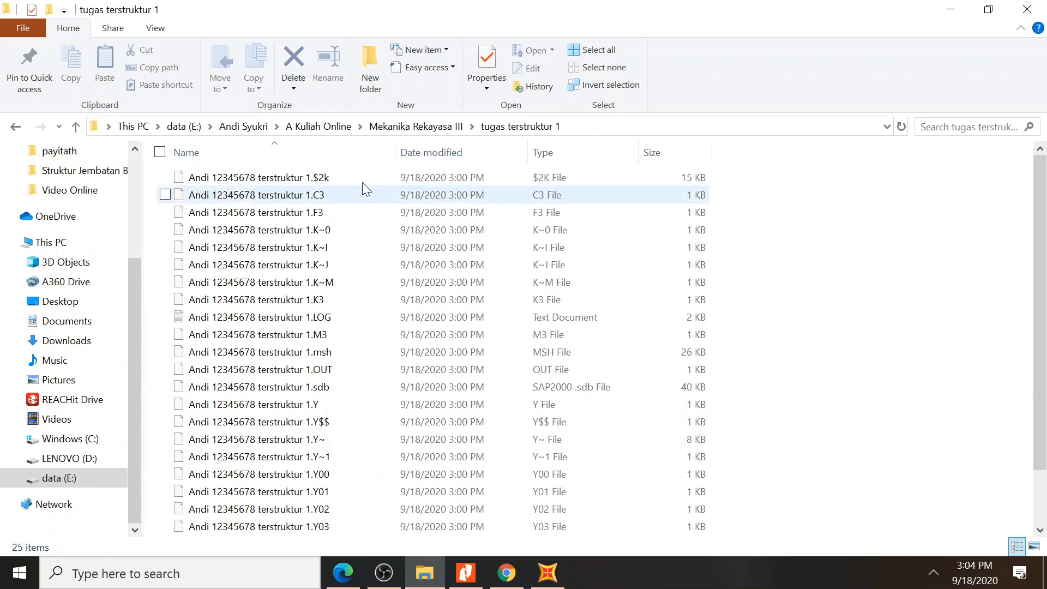
pyautogui.click(444, 152)
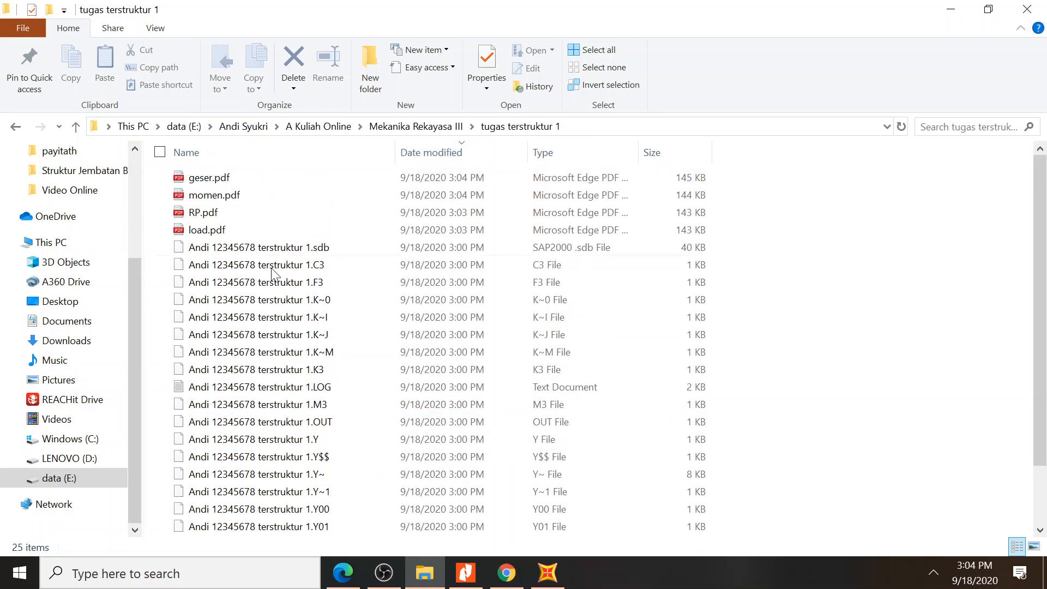
pyautogui.doubleClick(255, 177)
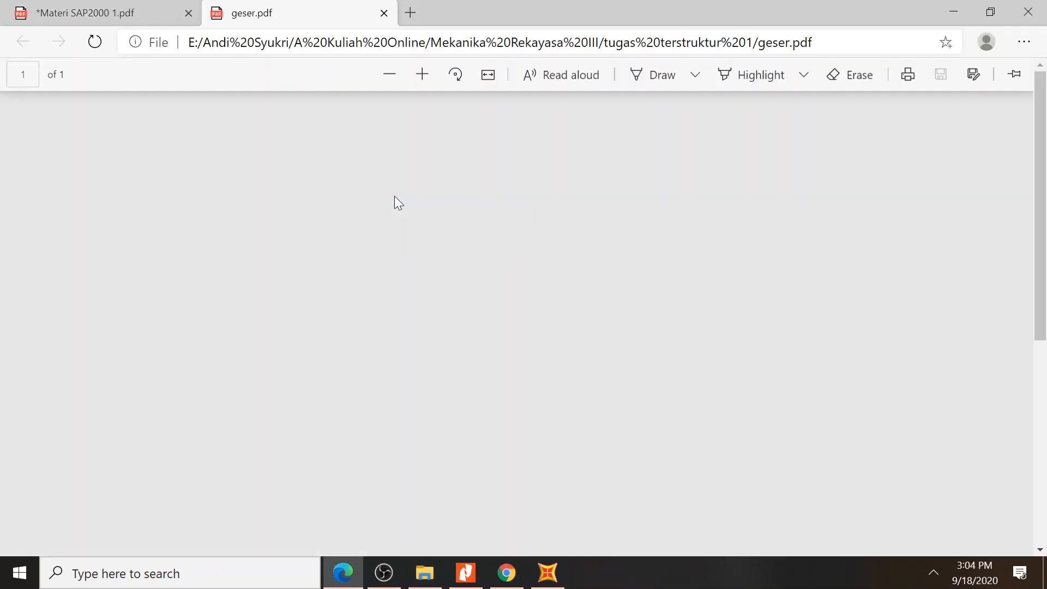
pyautogui.scroll(-5, 459, 327)
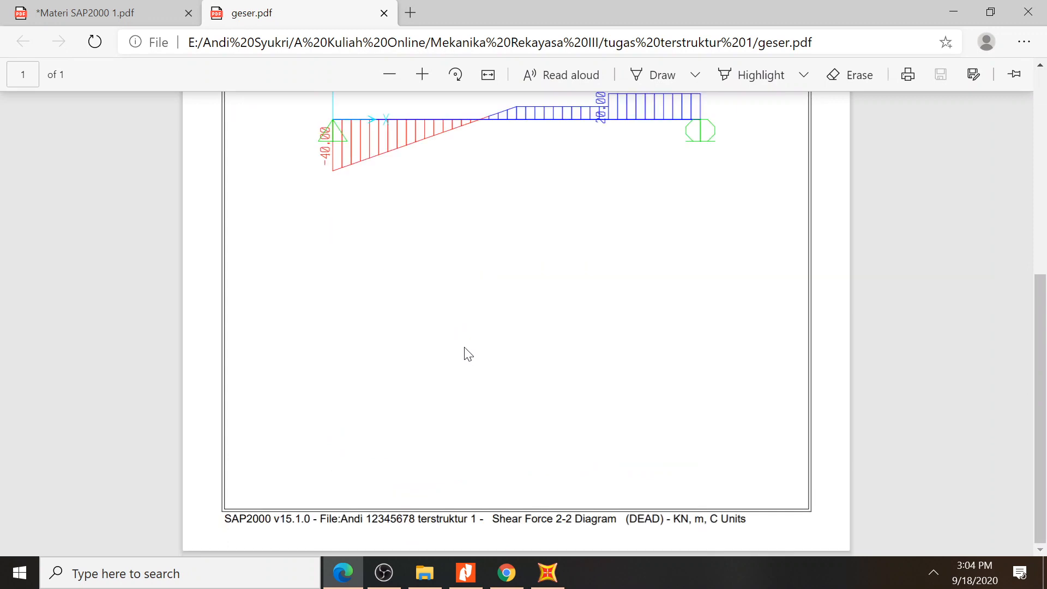
pyautogui.scroll(5, 468, 353)
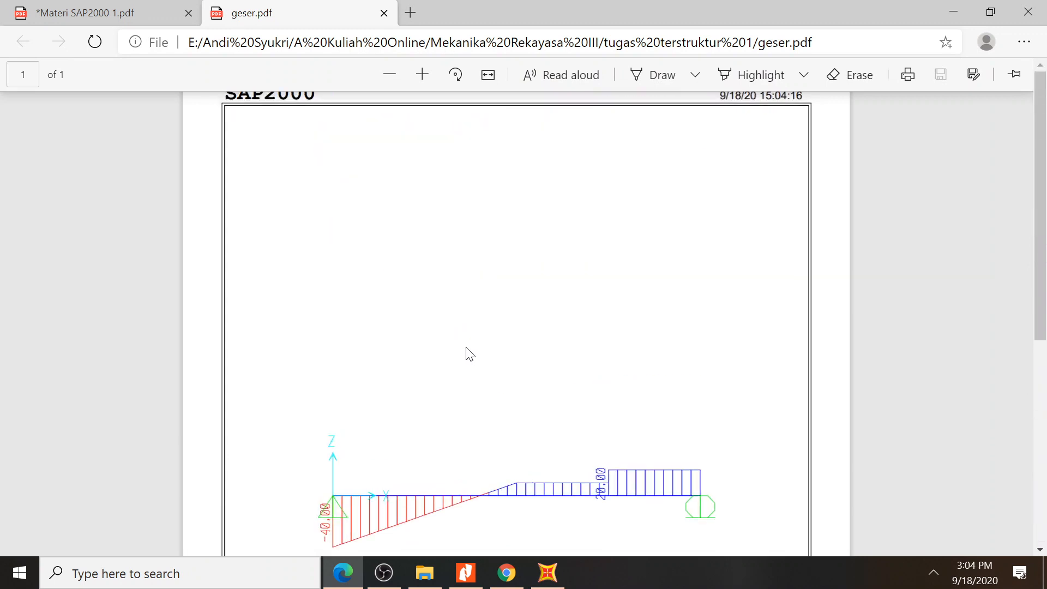
pyautogui.scroll(-5, 471, 355)
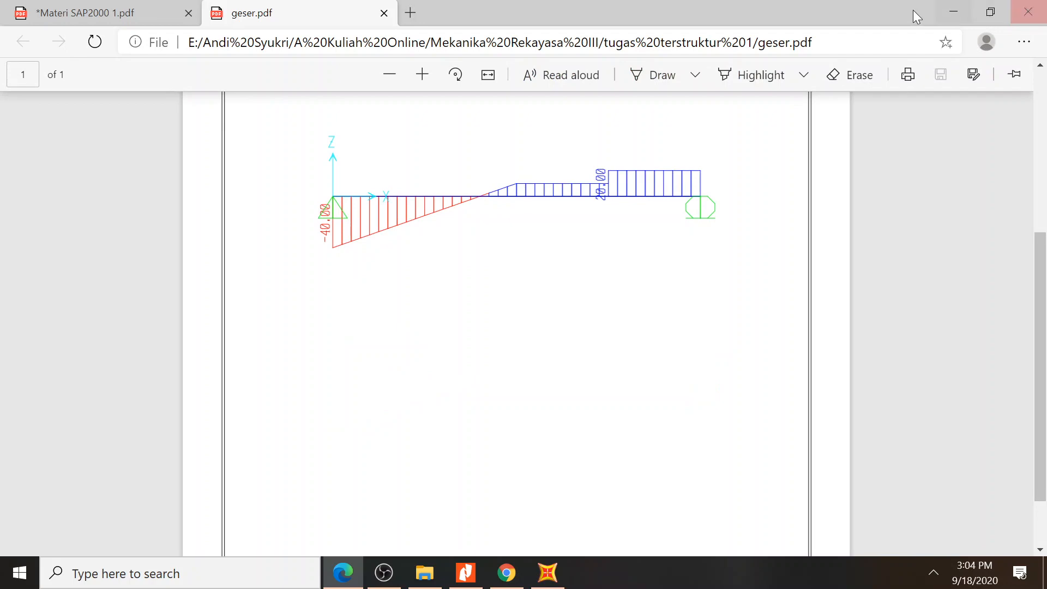
# Switch back to SAP2000 and review the Joint Reactions, Shear Force 2-2 and Moment 3-3 views for the DEAD case
pyautogui.click(425, 572)
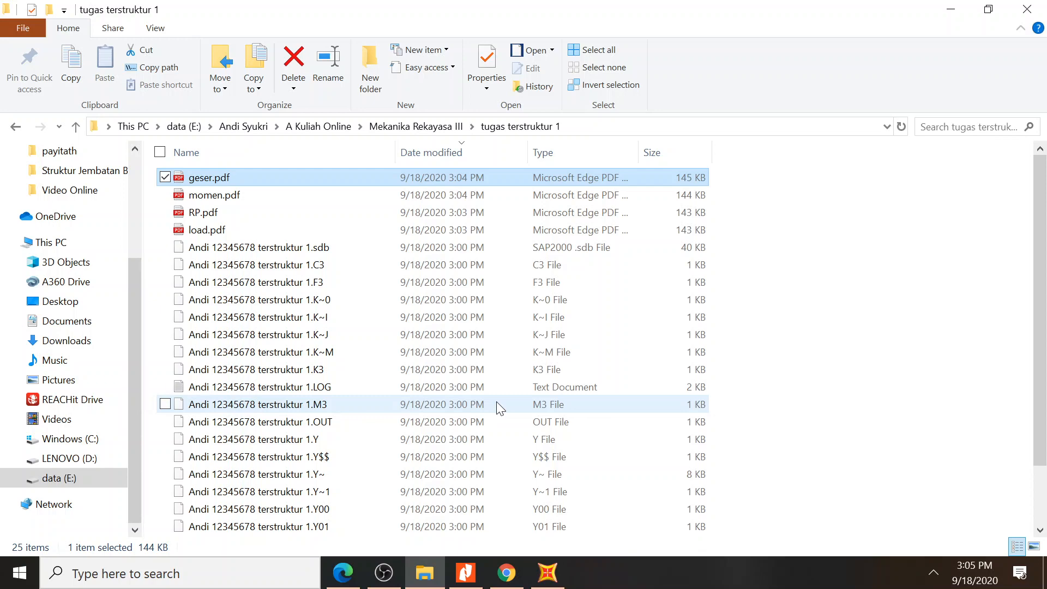
pyautogui.click(548, 576)
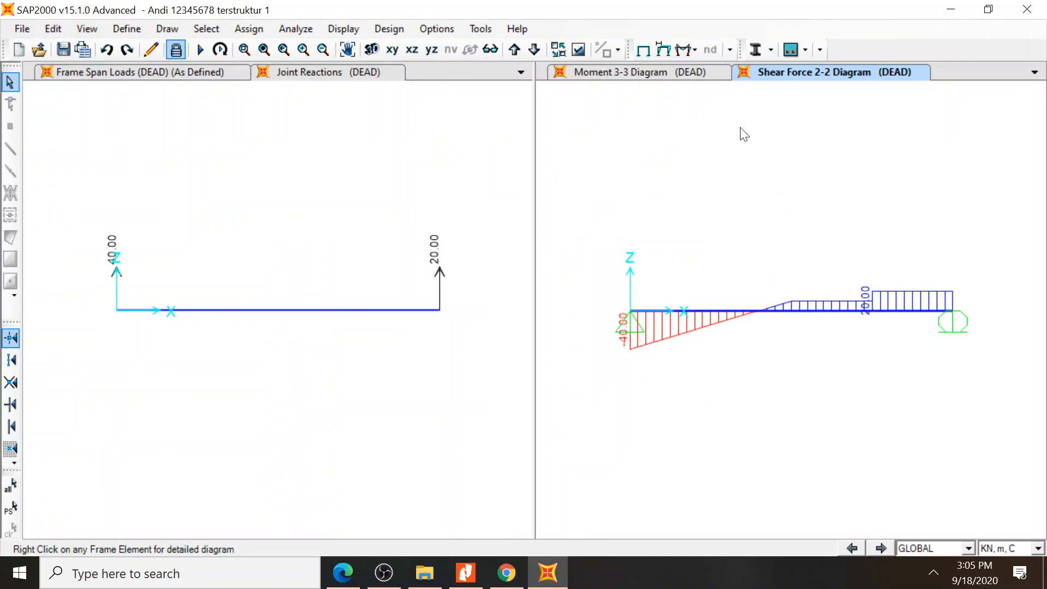
pyautogui.click(657, 71)
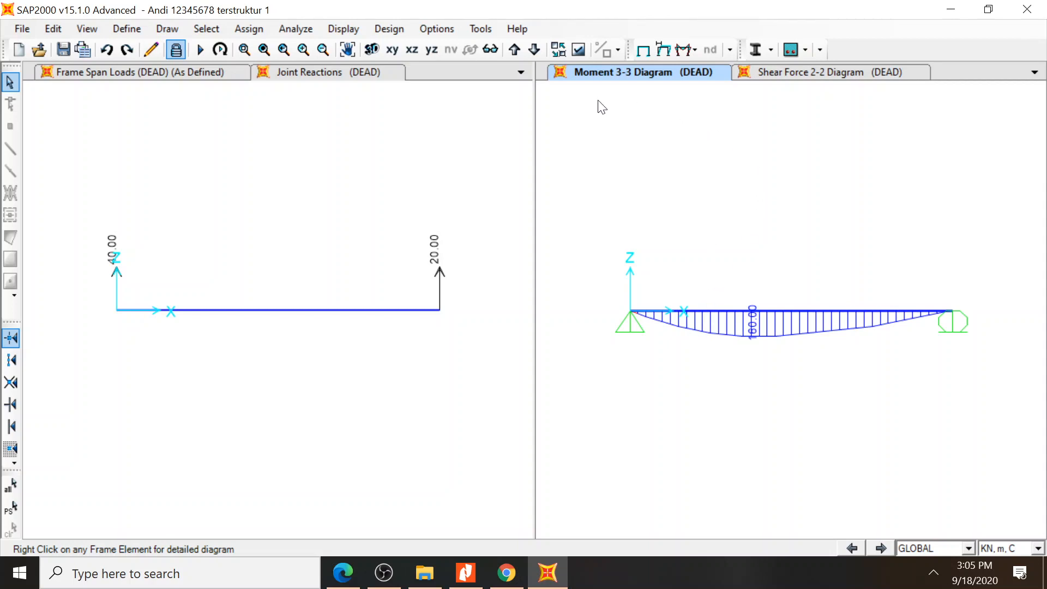
pyautogui.click(321, 310)
pyautogui.click(691, 170)
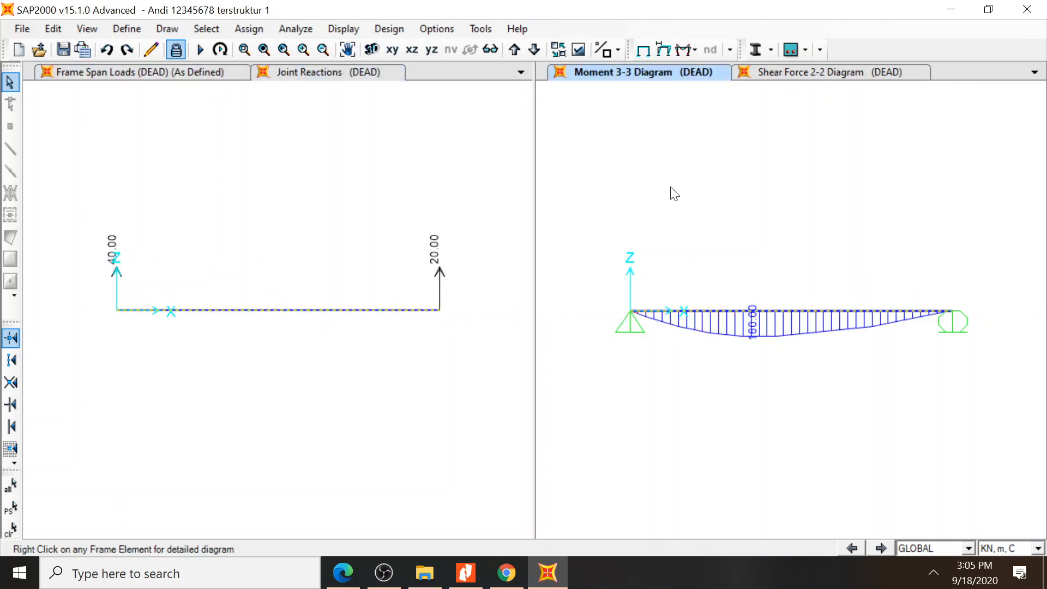
pyautogui.click(345, 76)
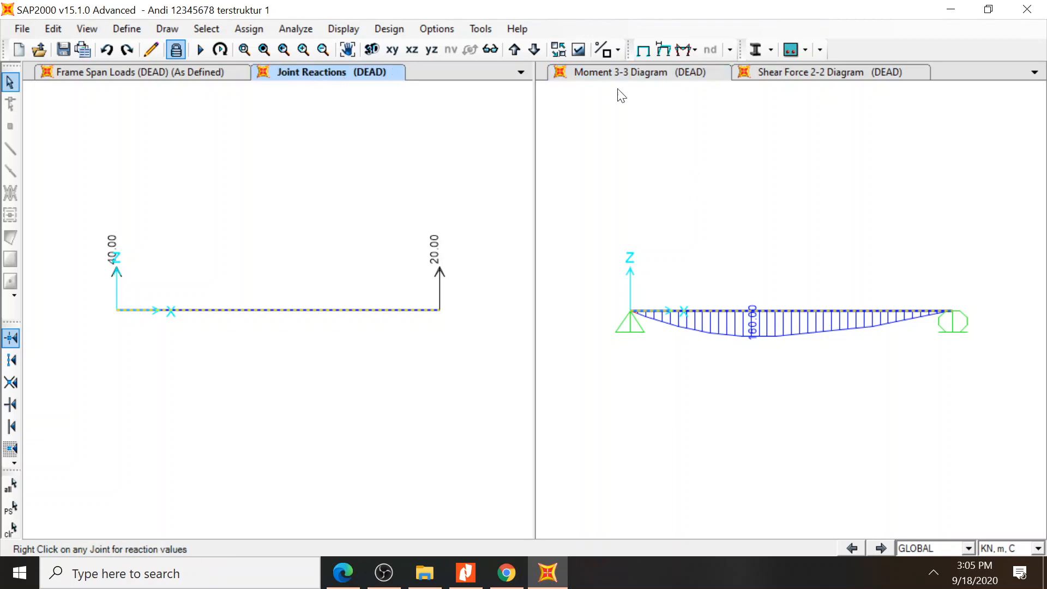
pyautogui.click(637, 68)
pyautogui.click(809, 78)
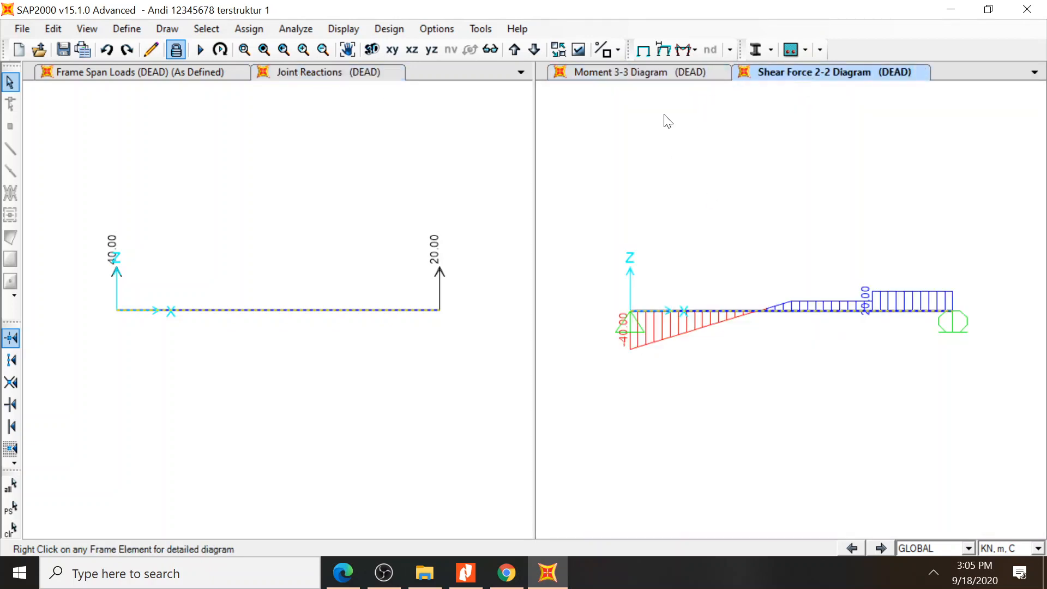
pyautogui.click(650, 72)
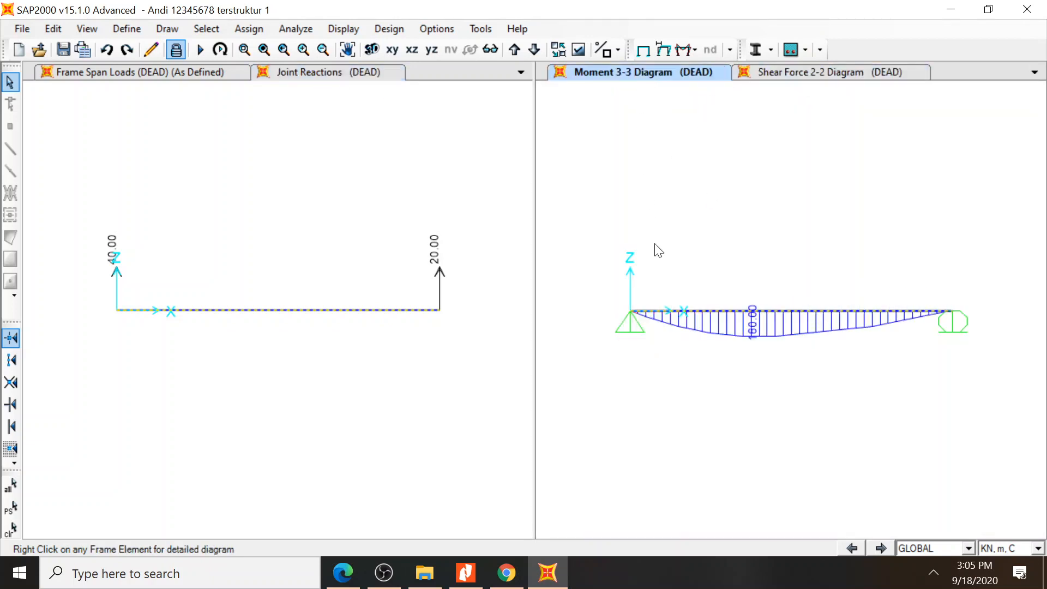
# Open the detailed diagrams of the beam from the moment view and read the values at location 1 m using Scroll for Values
pyautogui.rightClick(695, 313)
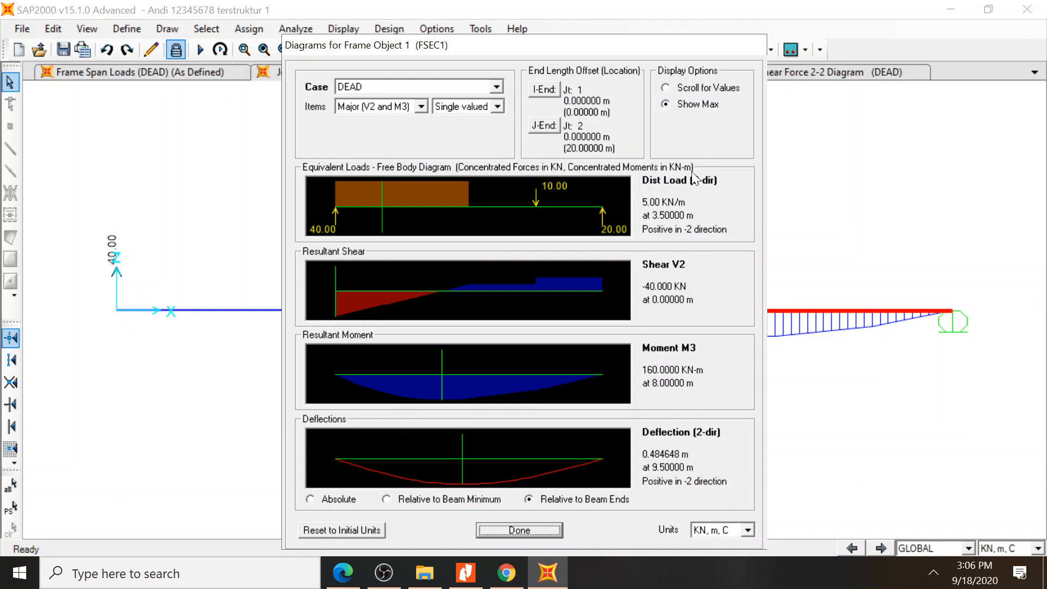
pyautogui.click(688, 87)
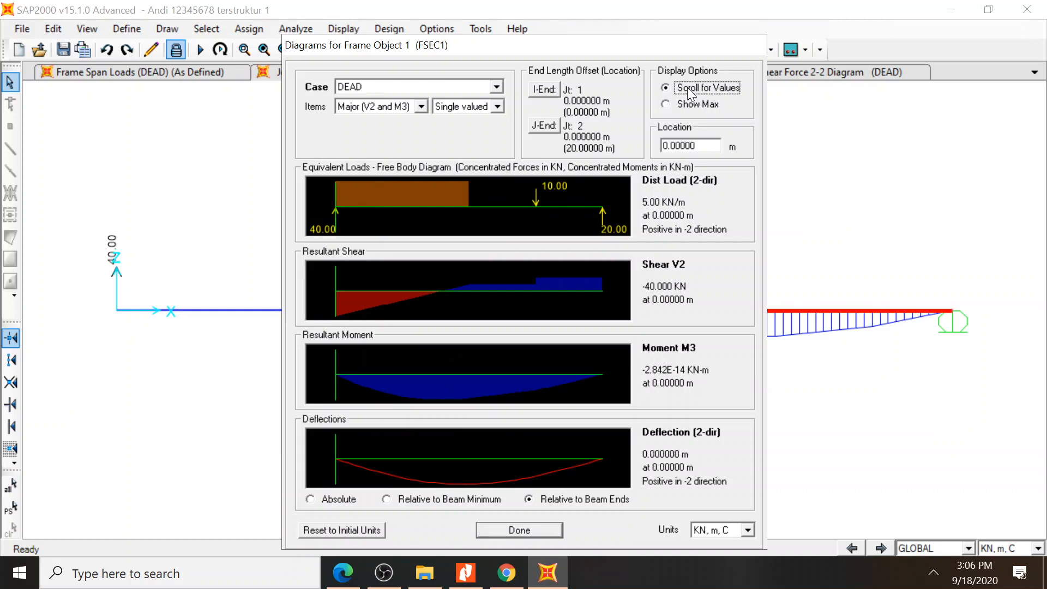
pyautogui.click(688, 146)
pyautogui.doubleClick(679, 145)
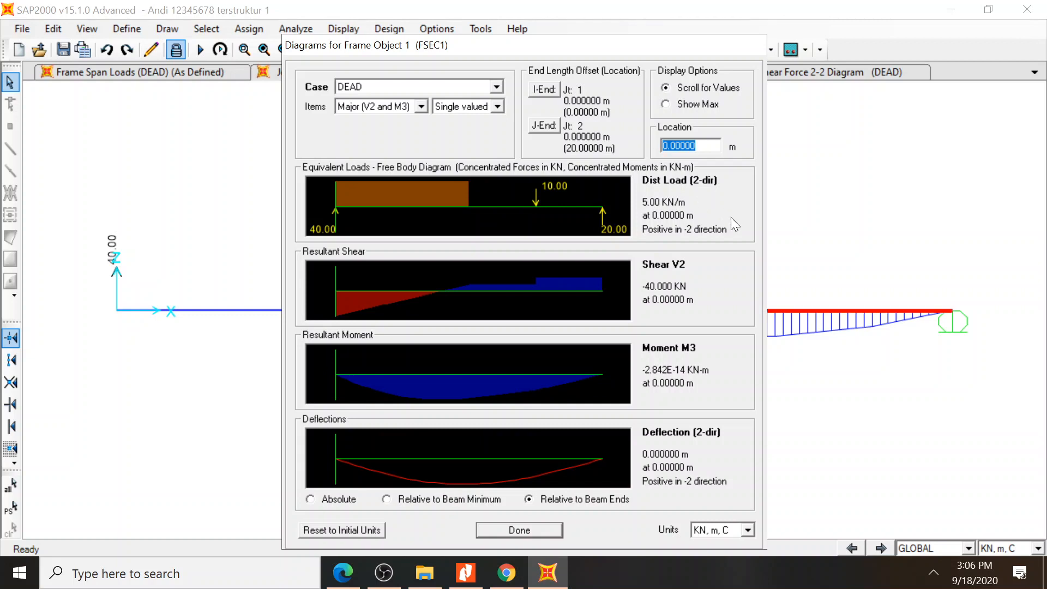
pyautogui.write('1')
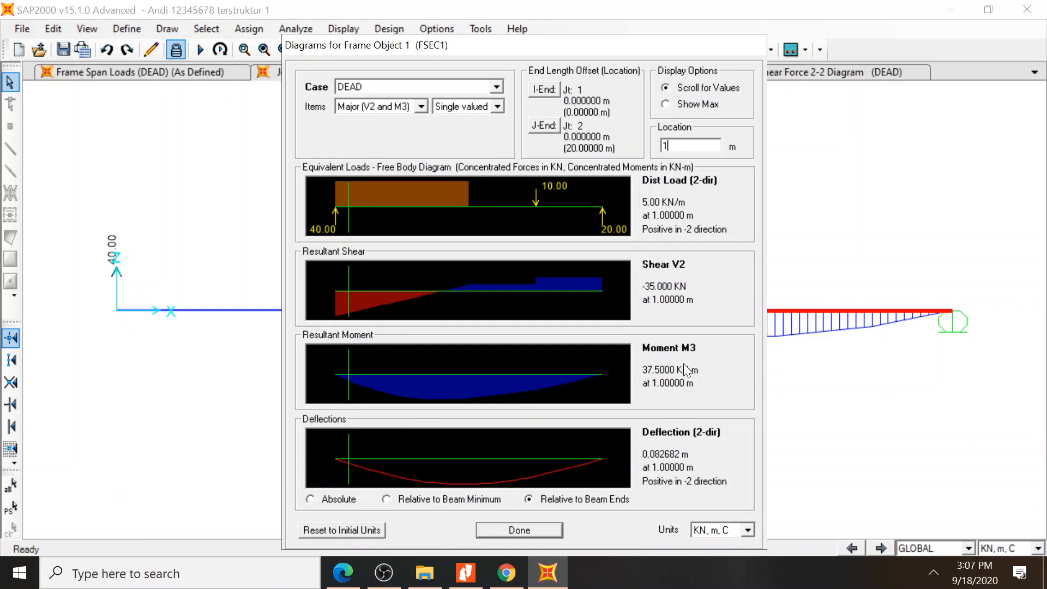
# Read the beam's diagram values at locations 11 m and 0.5 m, and close the detailed diagrams
pyautogui.doubleClick(666, 146)
pyautogui.write('11')
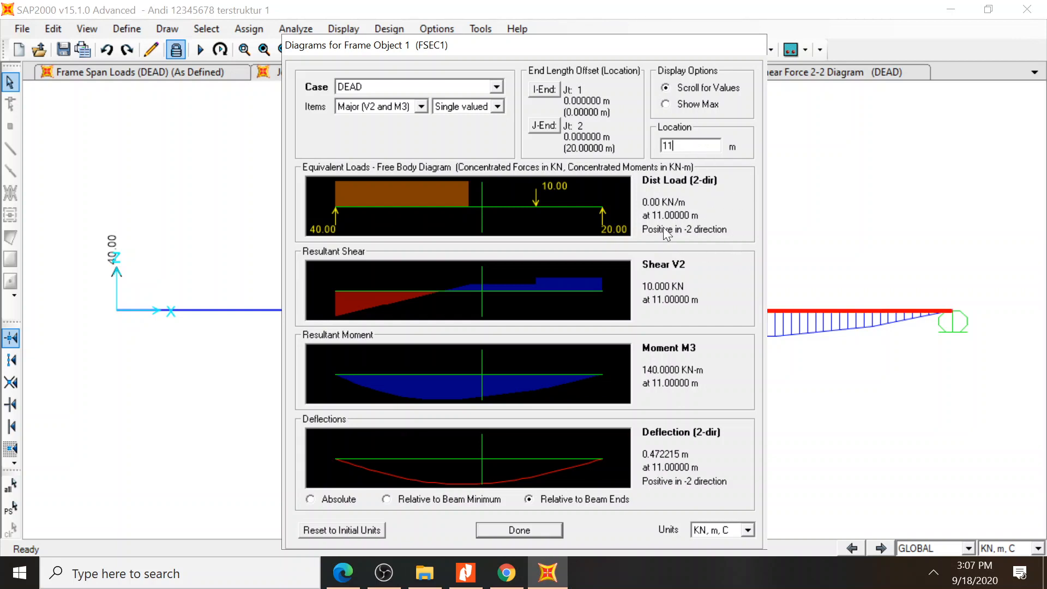
pyautogui.press('BackSpace')
pyautogui.press('BackSpace')
pyautogui.write('0.0')
pyautogui.write('5')
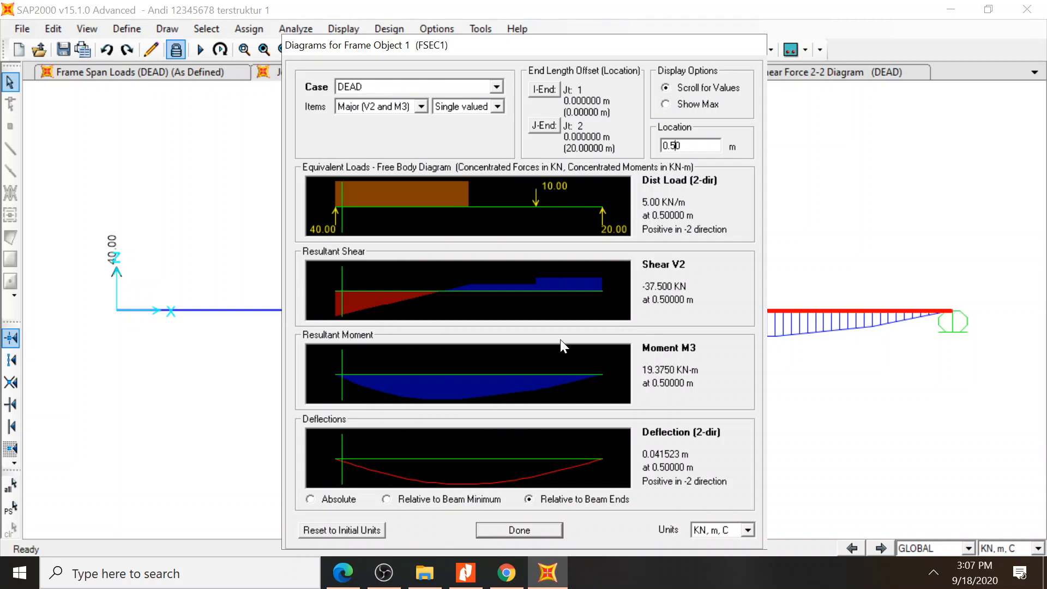
pyautogui.click(519, 530)
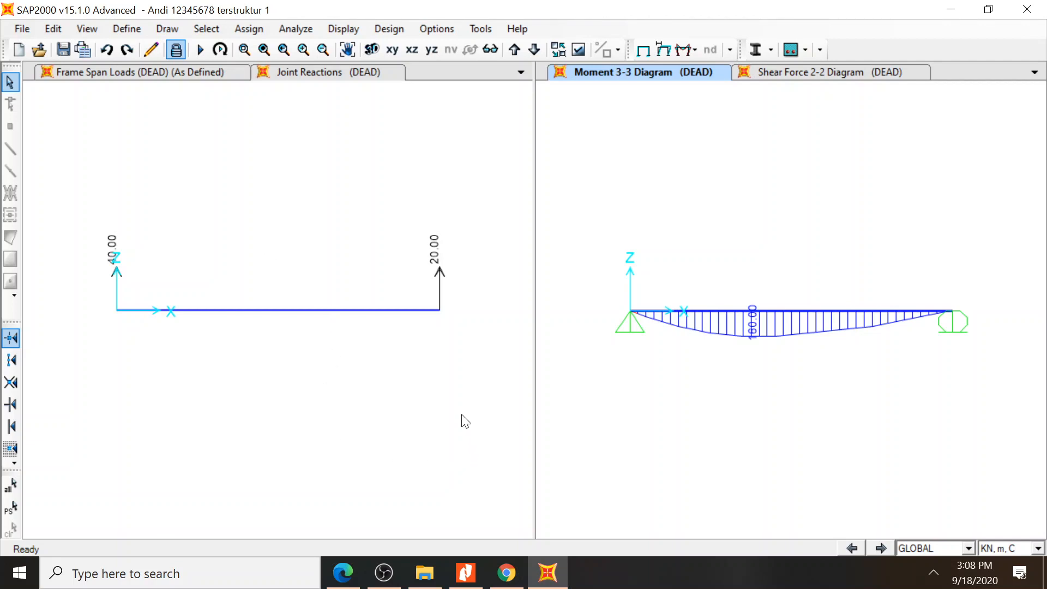
# Switch to Nitro Pro and open the Combine Files dialog
pyautogui.click(424, 583)
pyautogui.click(805, 237)
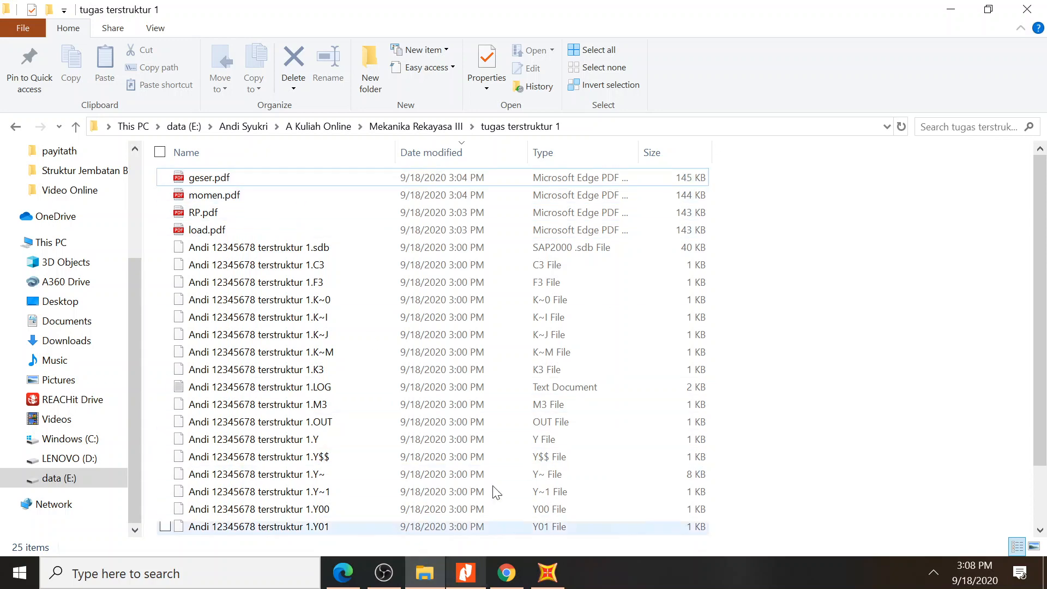
pyautogui.click(466, 572)
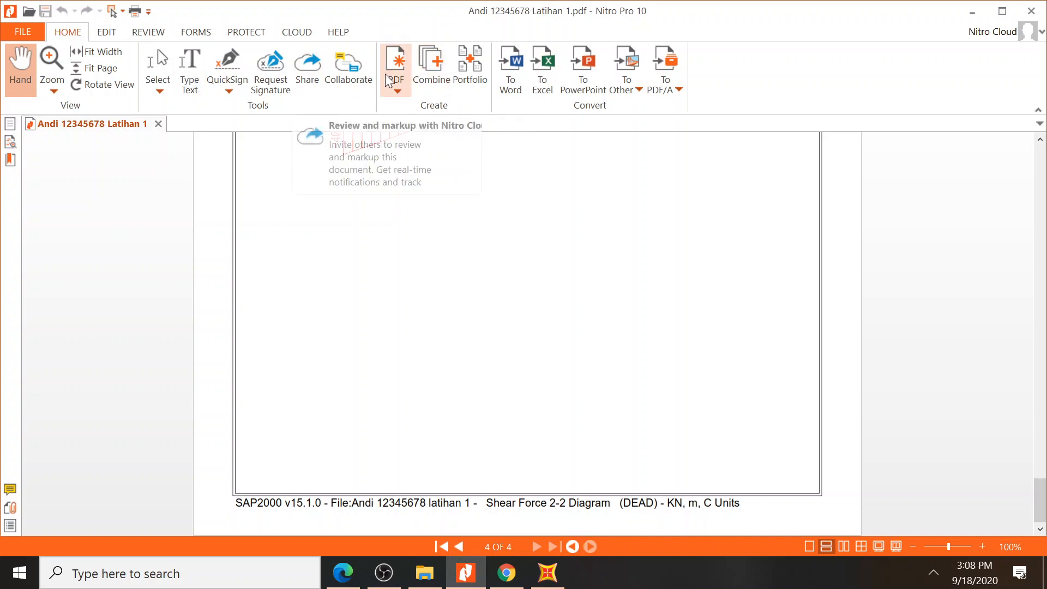
pyautogui.click(431, 74)
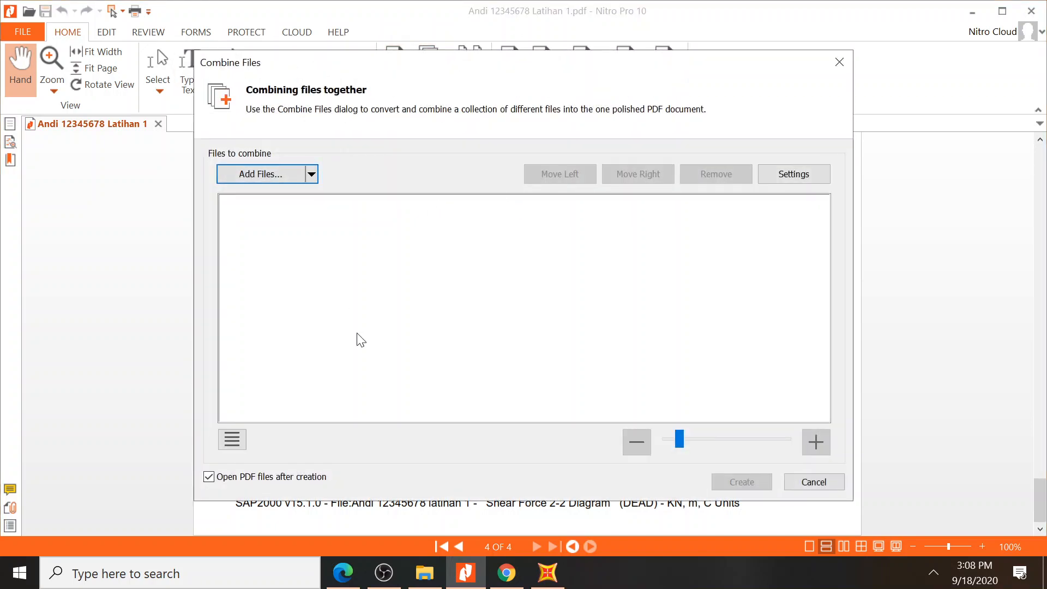
# Add geser.pdf, momen.pdf, RP.pdf and load.pdf from the File Explorer folder to Nitro Pro's list of files to combine
pyautogui.click(425, 583)
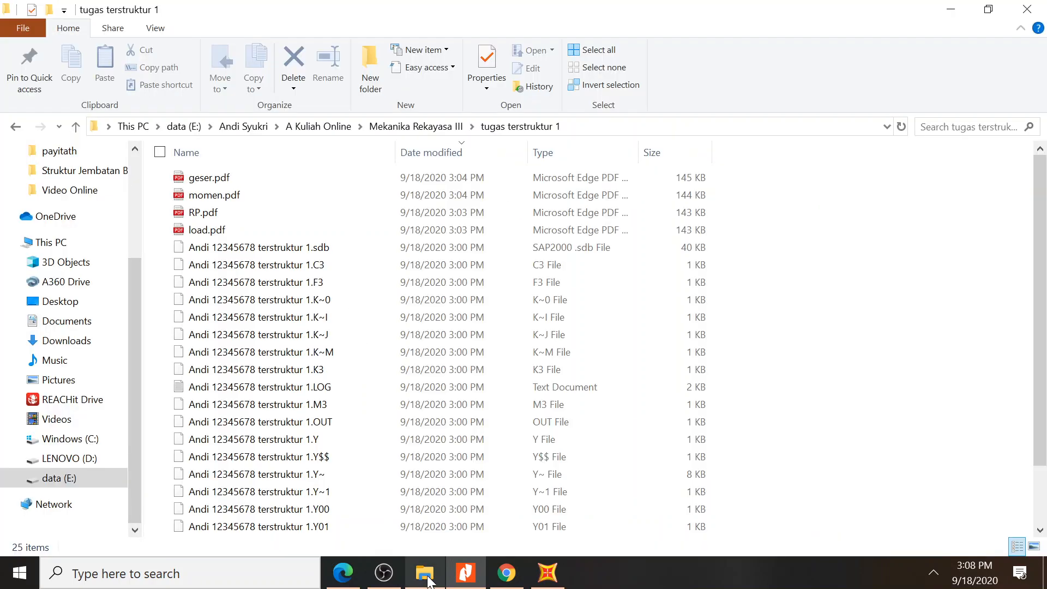
pyautogui.click(246, 177)
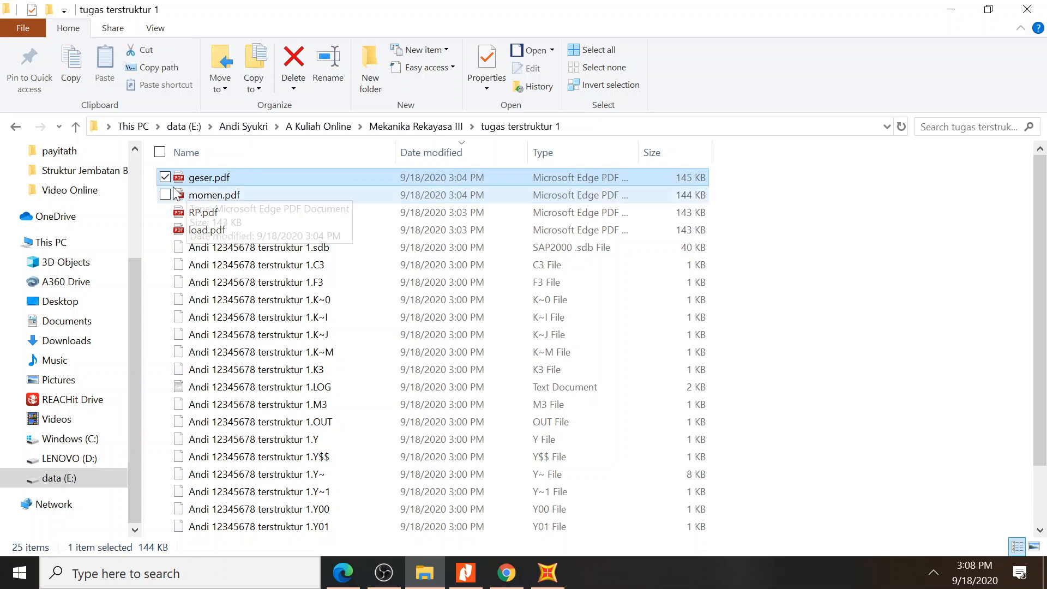
pyautogui.keyDown('shift'); pyautogui.click(207, 229); pyautogui.keyUp('shift')
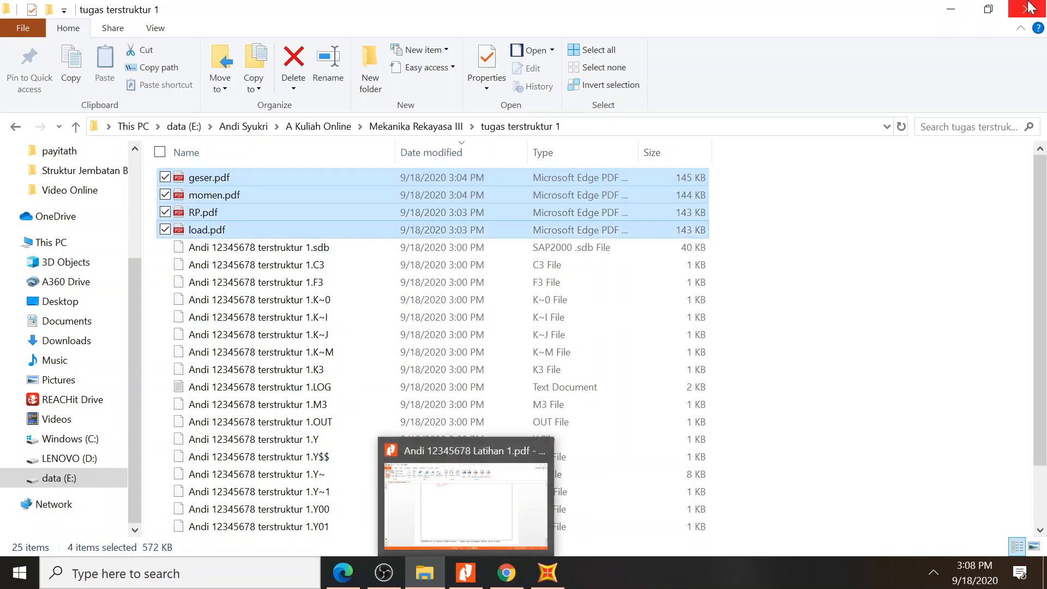
pyautogui.click(996, 14)
pyautogui.moveTo(480, 236); pyautogui.dragTo(727, 266)
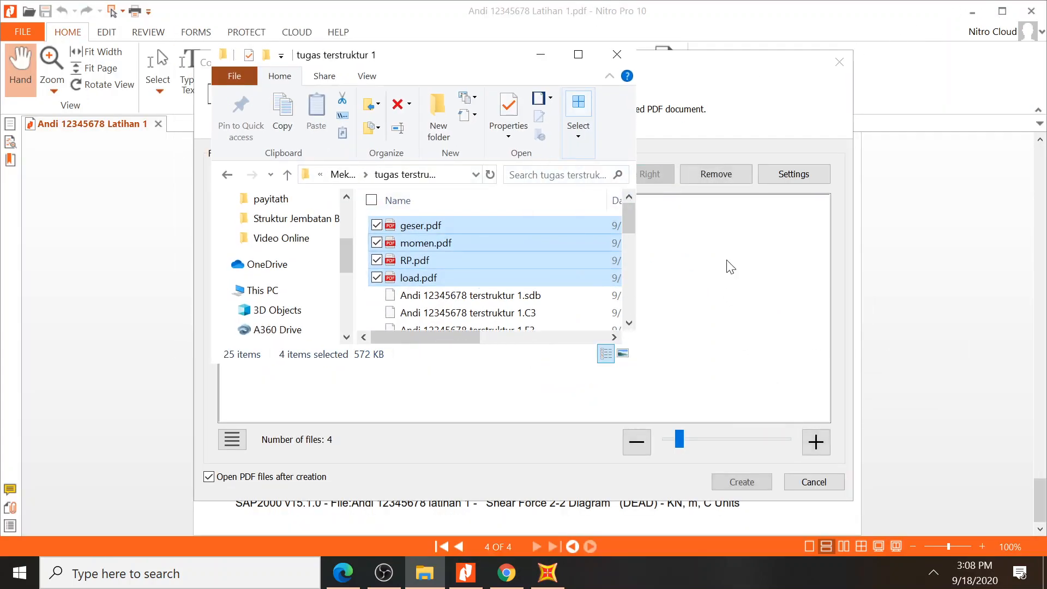
# Minimize File Explorer and reorder the files to combine as load.pdf, RP.pdf, momen.pdf, geser.pdf
pyautogui.click(542, 55)
pyautogui.click(561, 295)
pyautogui.moveTo(401, 232); pyautogui.dragTo(235, 236)
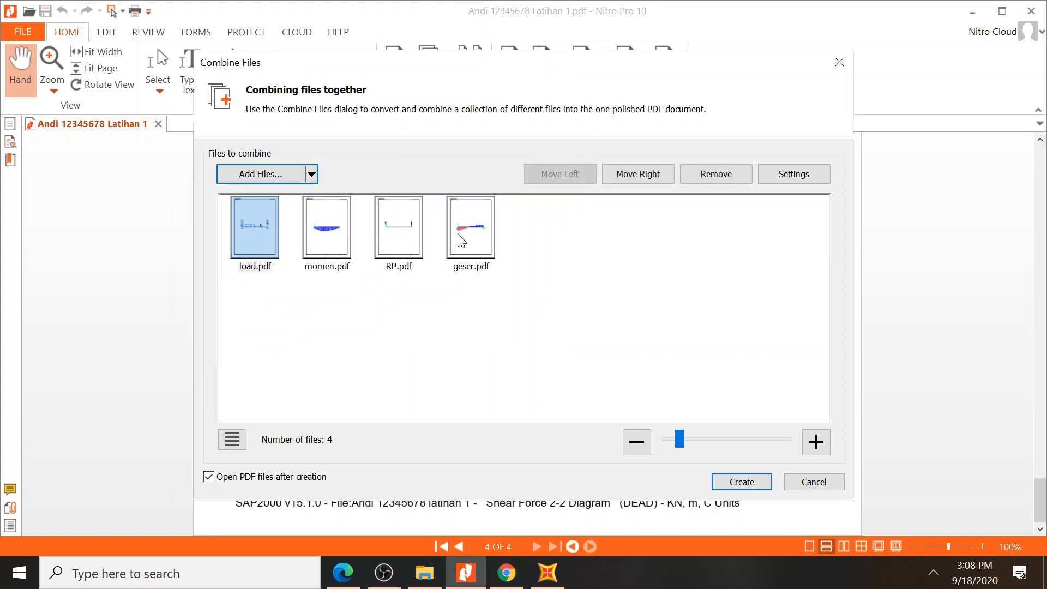
pyautogui.moveTo(398, 232); pyautogui.dragTo(323, 243)
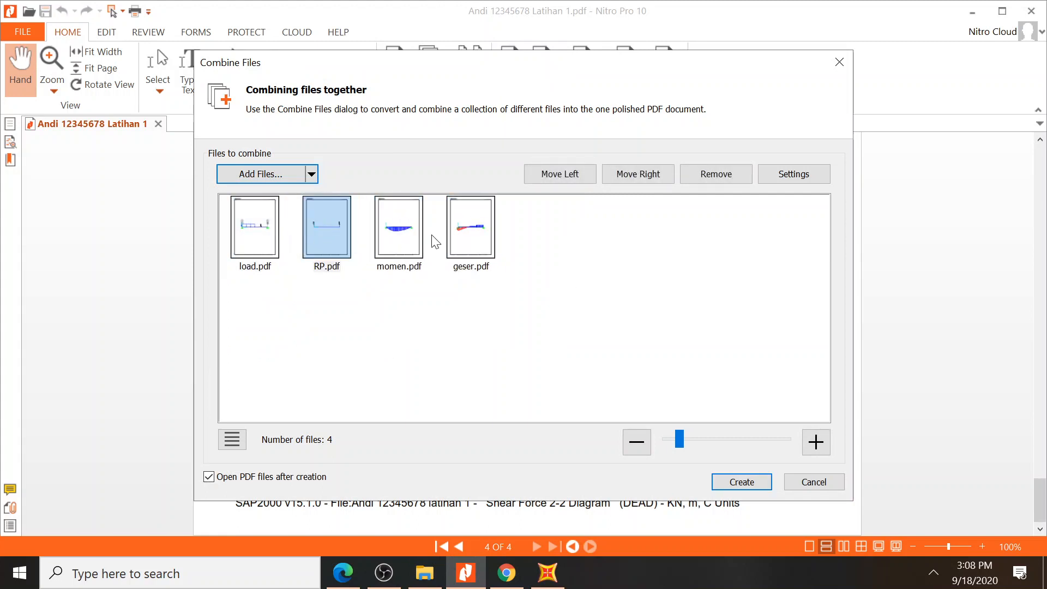
# Create the combined PDF in the tugas terstruktur 1 folder, naming it with the student's name, ID number and "terstruktur 1", and view its load page
pyautogui.click(757, 487)
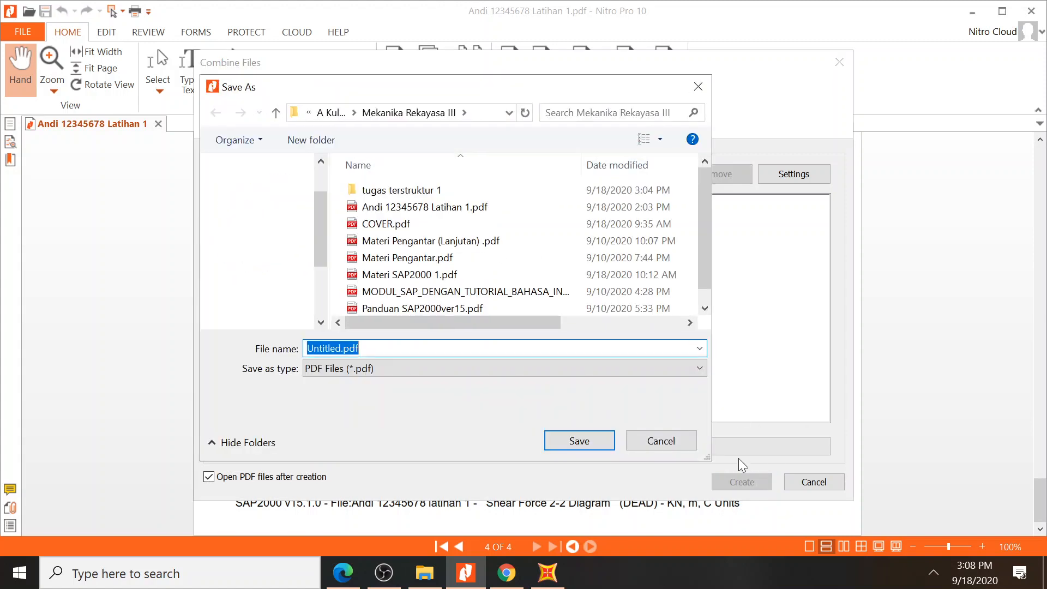
pyautogui.doubleClick(433, 191)
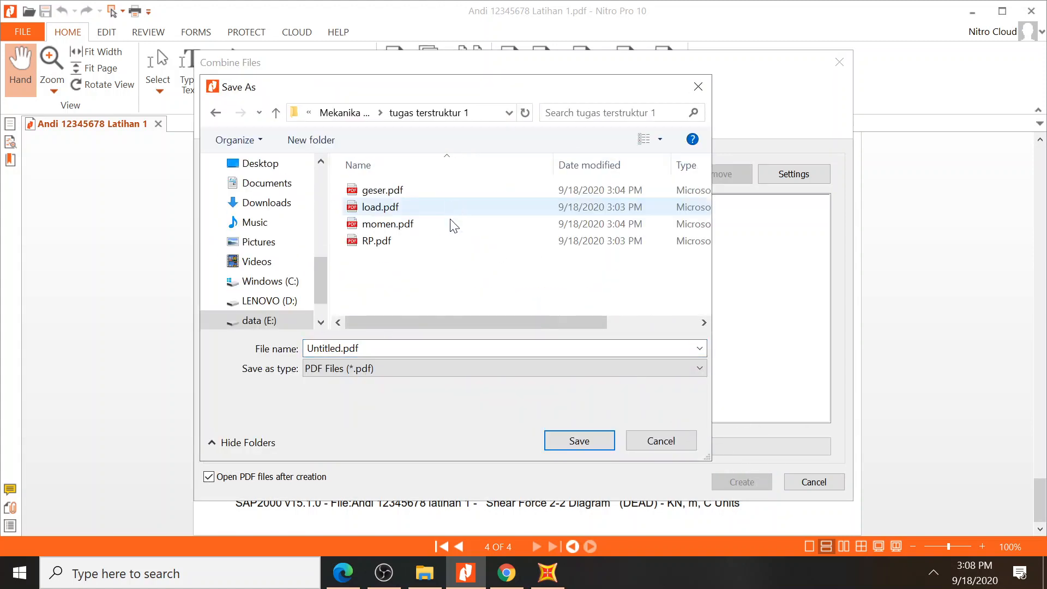
pyautogui.click(383, 349)
pyautogui.write('A')
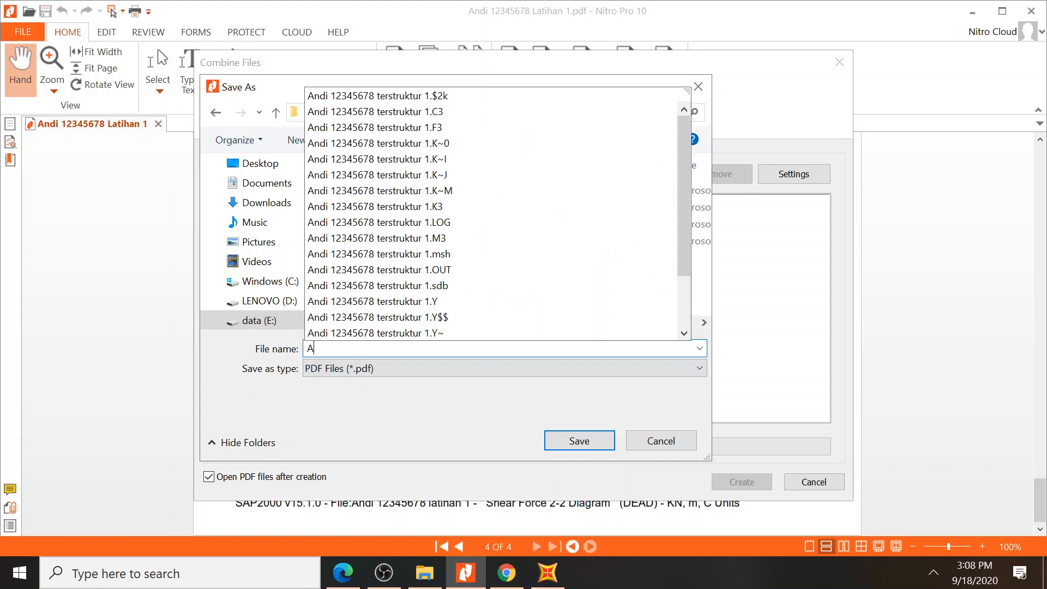
pyautogui.write('ndi 12345678 terstruktur 1')
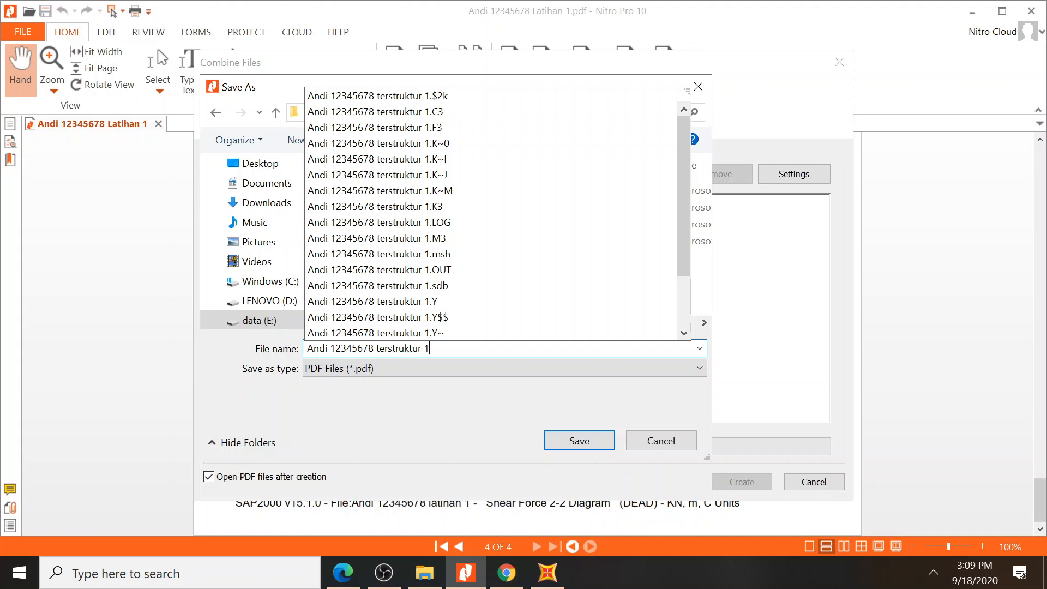
pyautogui.click(595, 441)
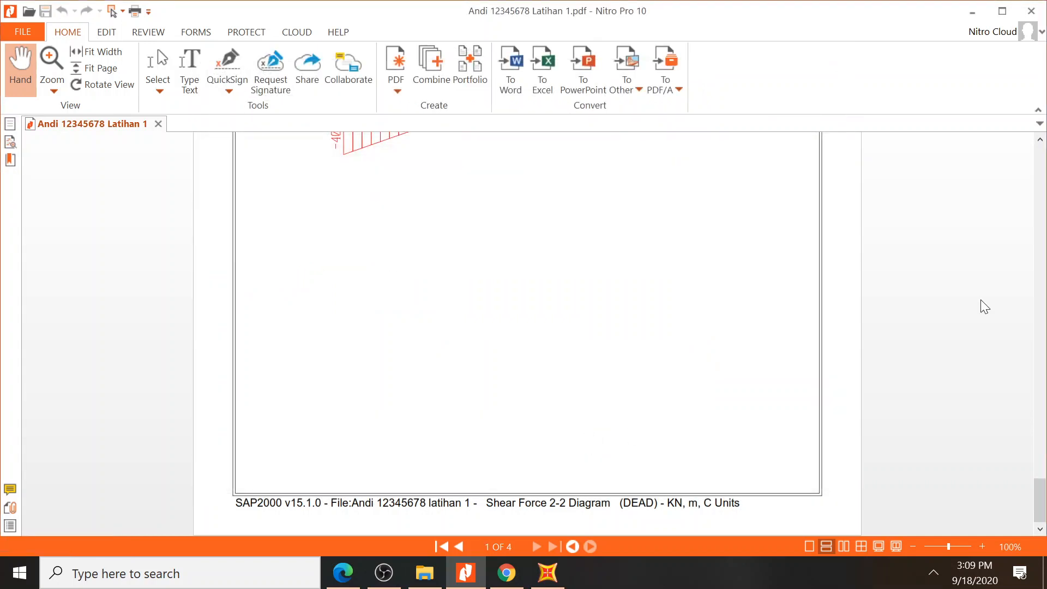
pyautogui.scroll(-7, 583, 376)
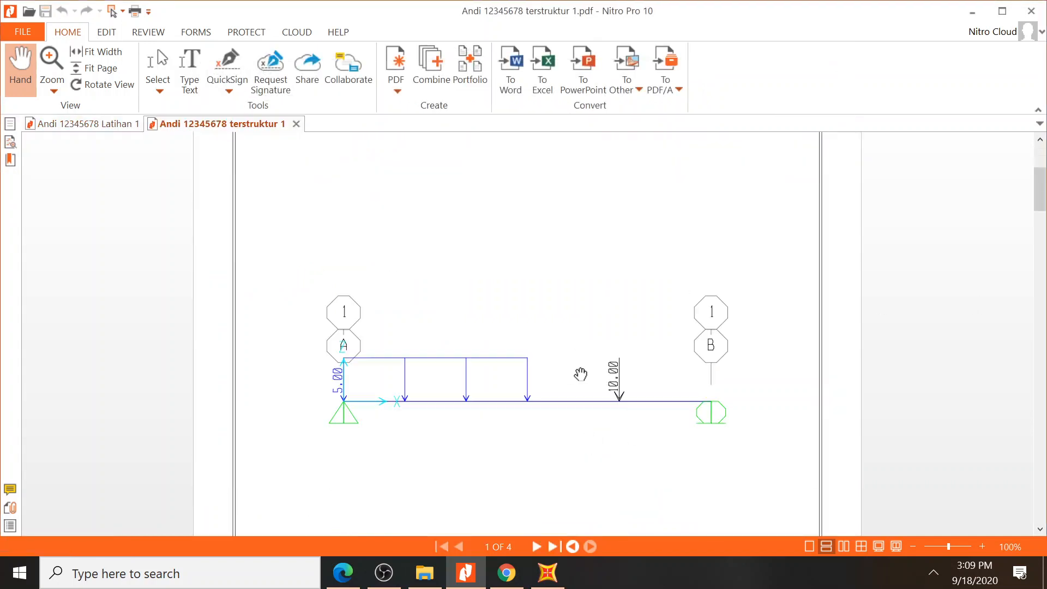
# Review the pages of the combined PDF, from the load page to the joint reactions page and back
pyautogui.scroll(-15, 593, 391)
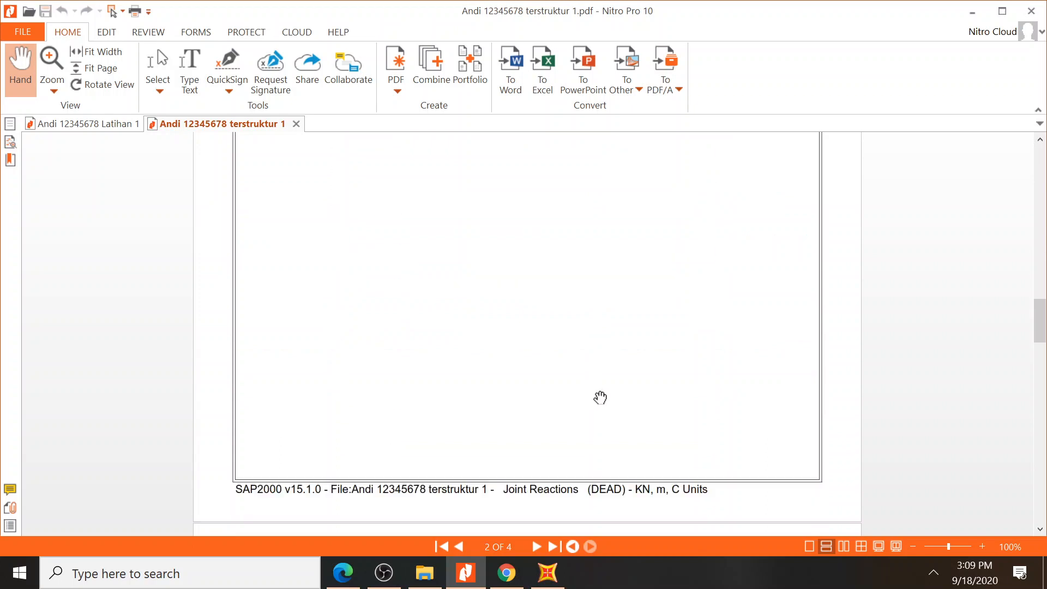
pyautogui.scroll(5, 598, 390)
pyautogui.scroll(8, 587, 370)
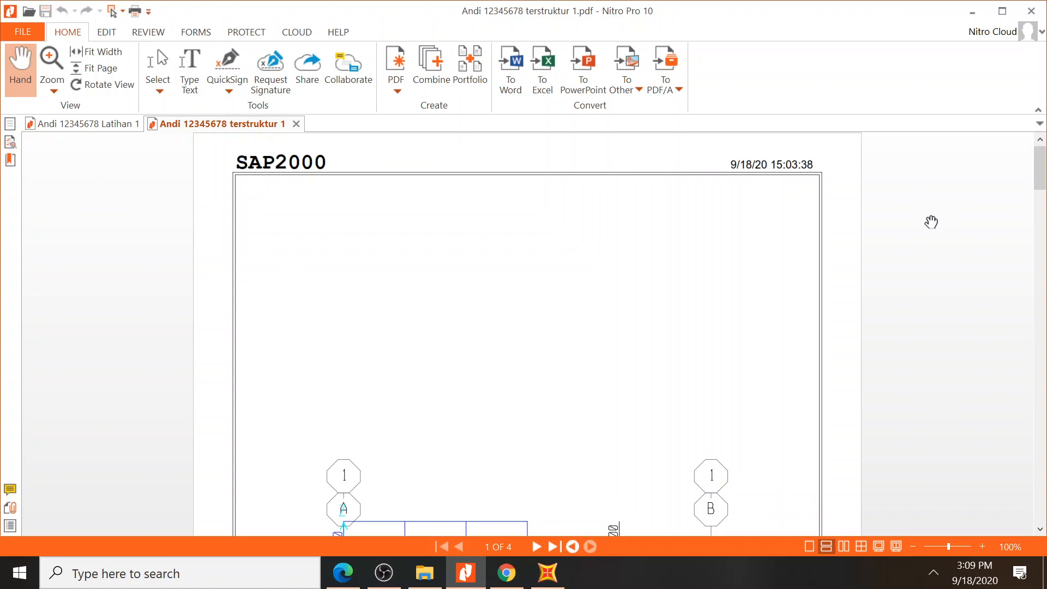
# Switch to SAP2000 and view the beam's shear force 2-2 diagram, frame span loads and moment 3-3 diagram for the DEAD case
pyautogui.click(548, 573)
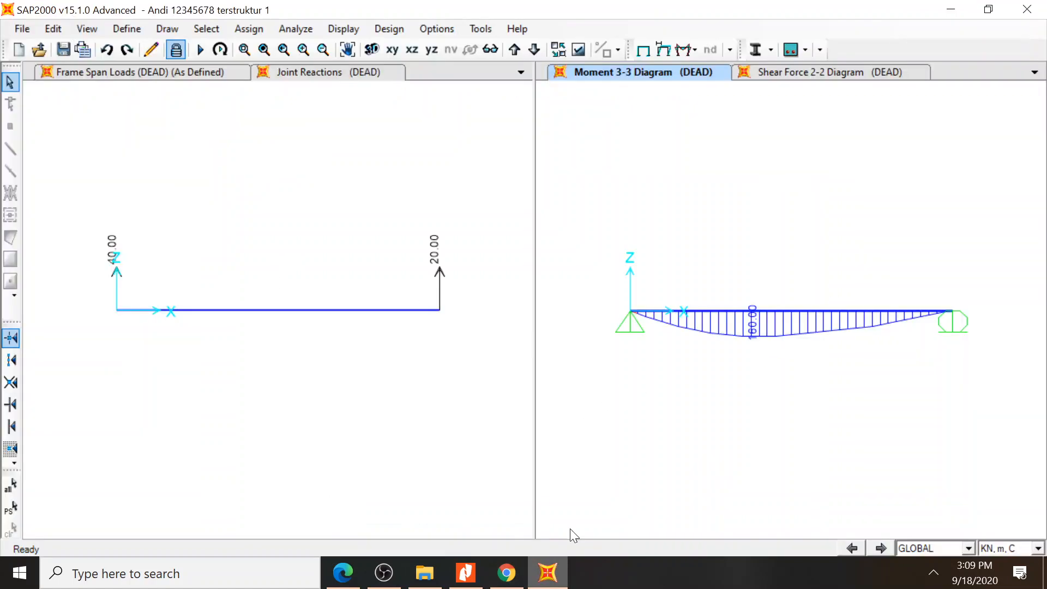
pyautogui.click(827, 73)
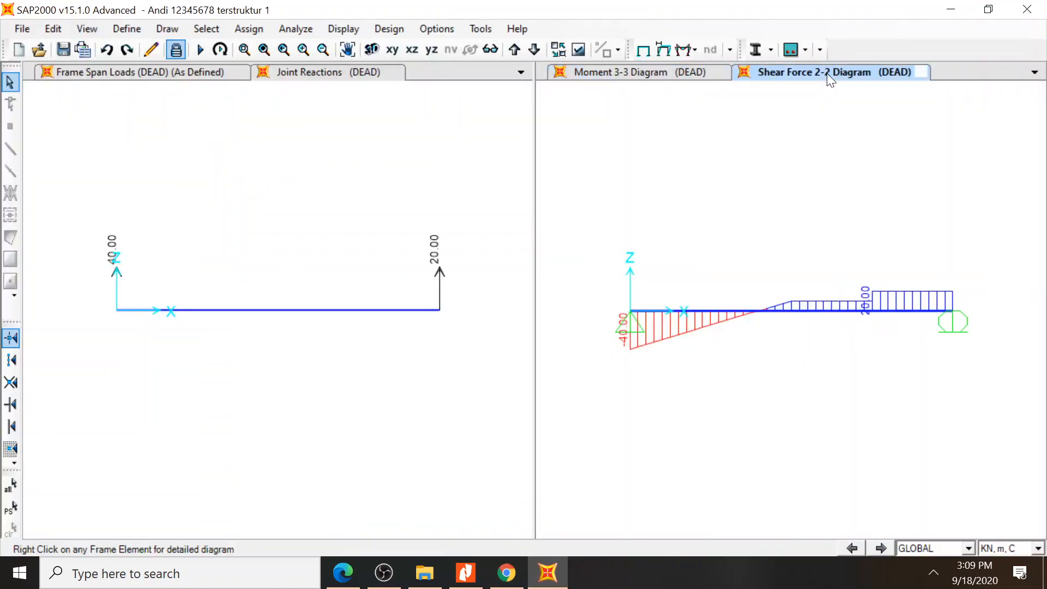
pyautogui.click(196, 70)
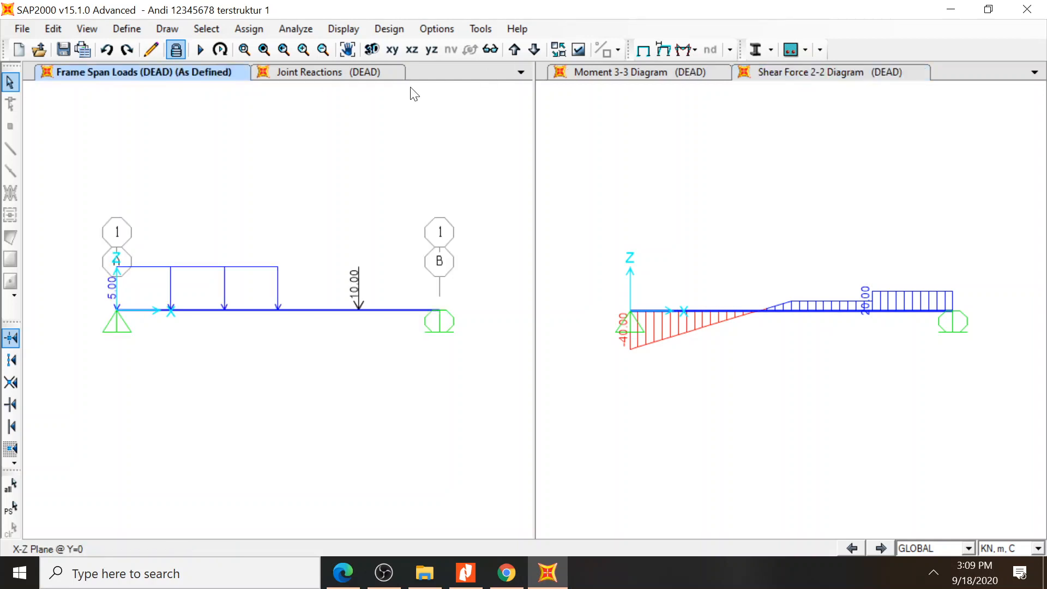
pyautogui.click(600, 73)
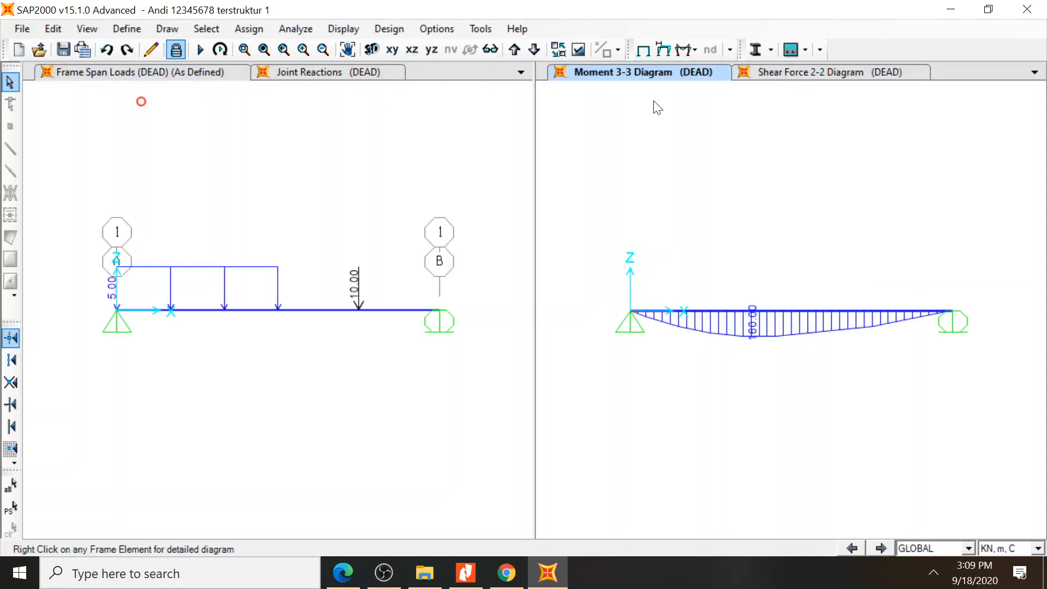